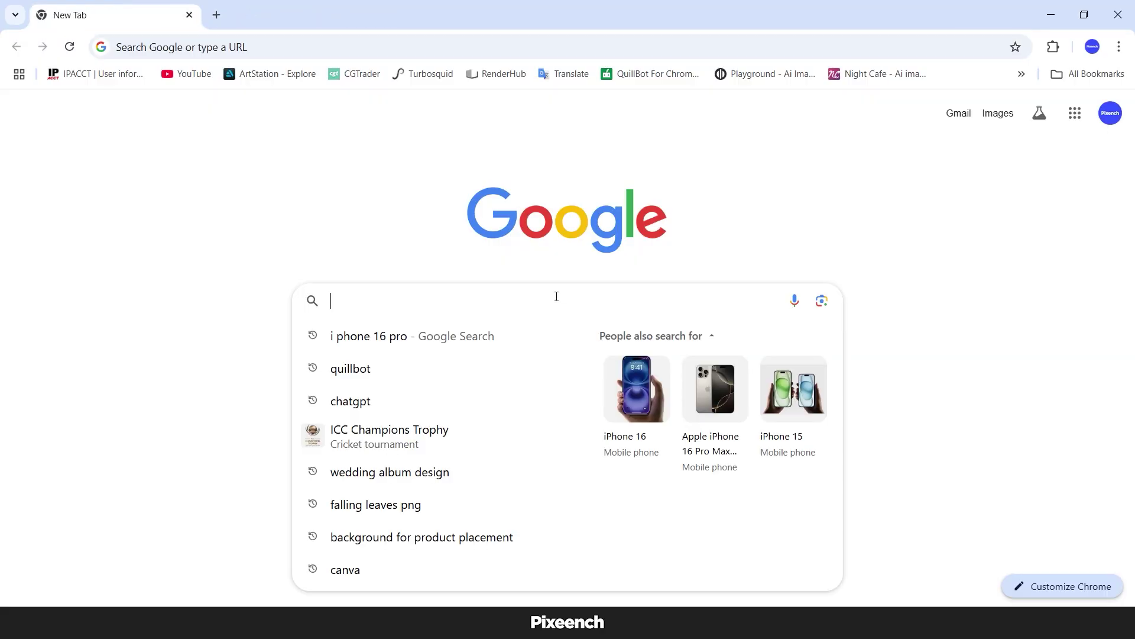
Search for "i phone 16" and browse the image results for a reference of the teal phone's back and side.
{"action": "type", "text": "i phone 16"}
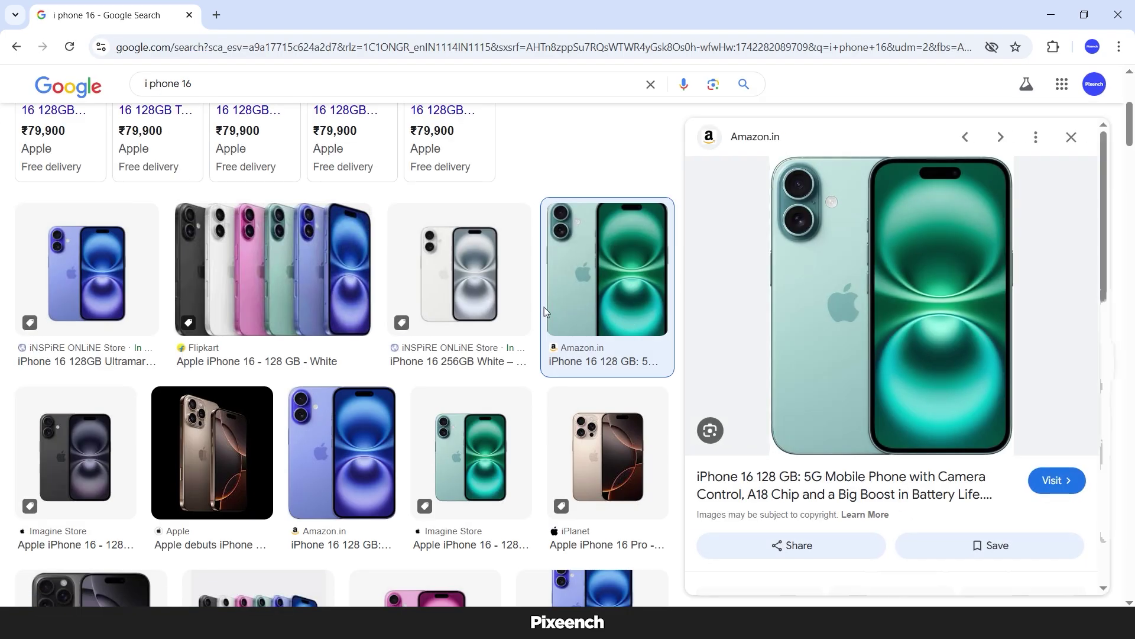
{"action": "scroll", "coordinate": [882, 402], "scroll_direction": "down", "scroll_amount": 3}
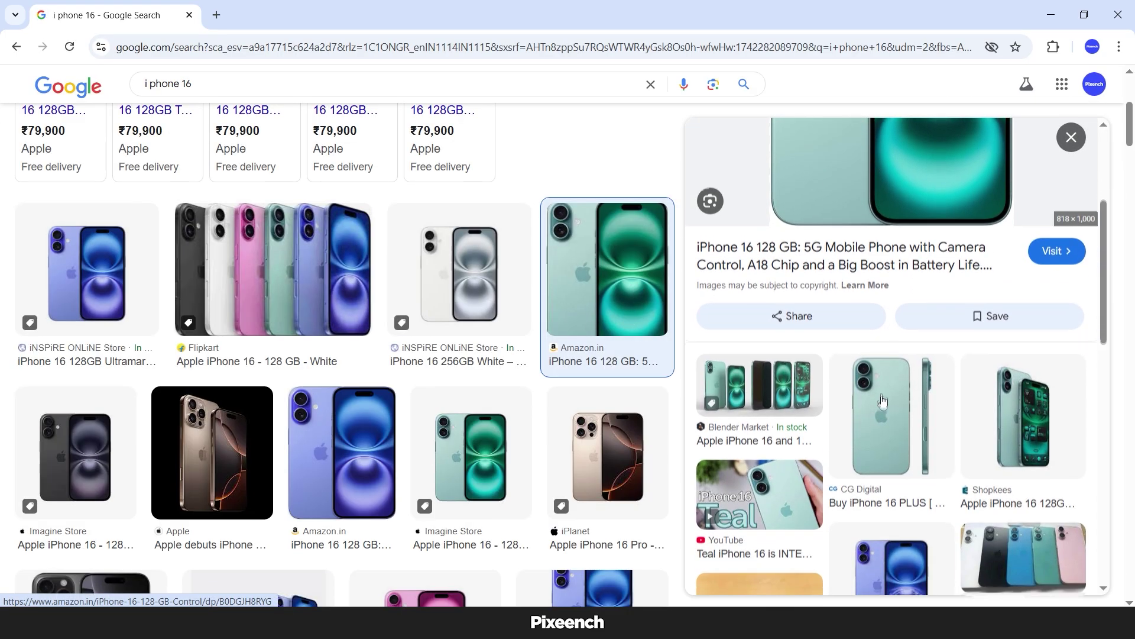
{"action": "left_click", "coordinate": [883, 402]}
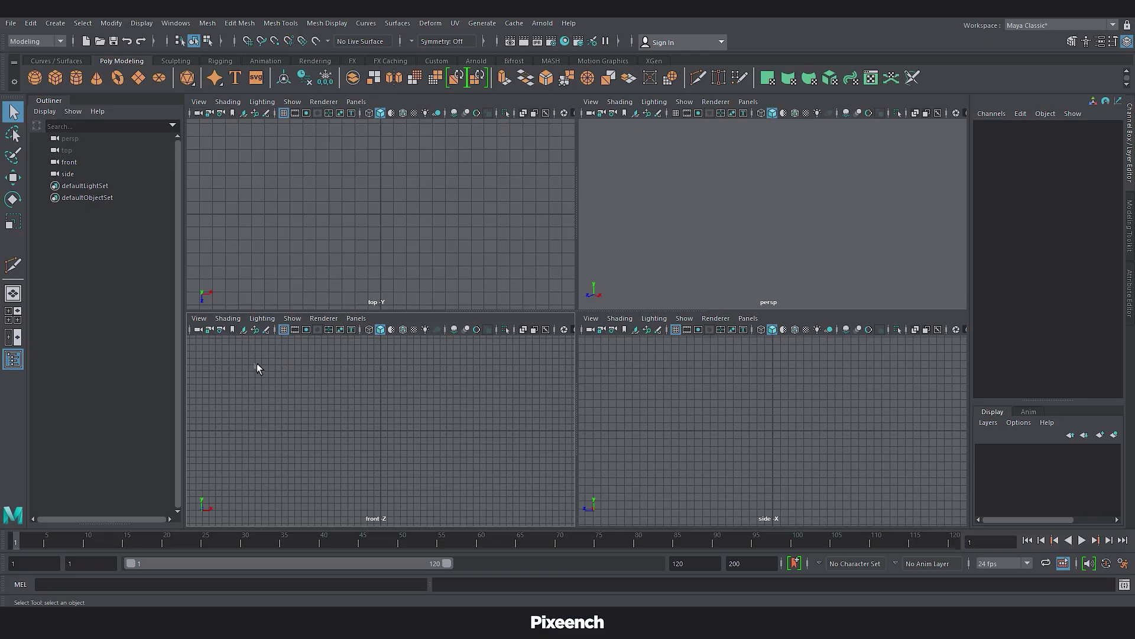
Switch to Maya and import the iPhone back-and-side reference picture as an image plane in the front view.
{"action": "left_click", "coordinate": [242, 331]}
{"action": "left_click", "coordinate": [281, 265]}
{"action": "left_click", "coordinate": [402, 280]}
{"action": "left_click", "coordinate": [811, 523]}
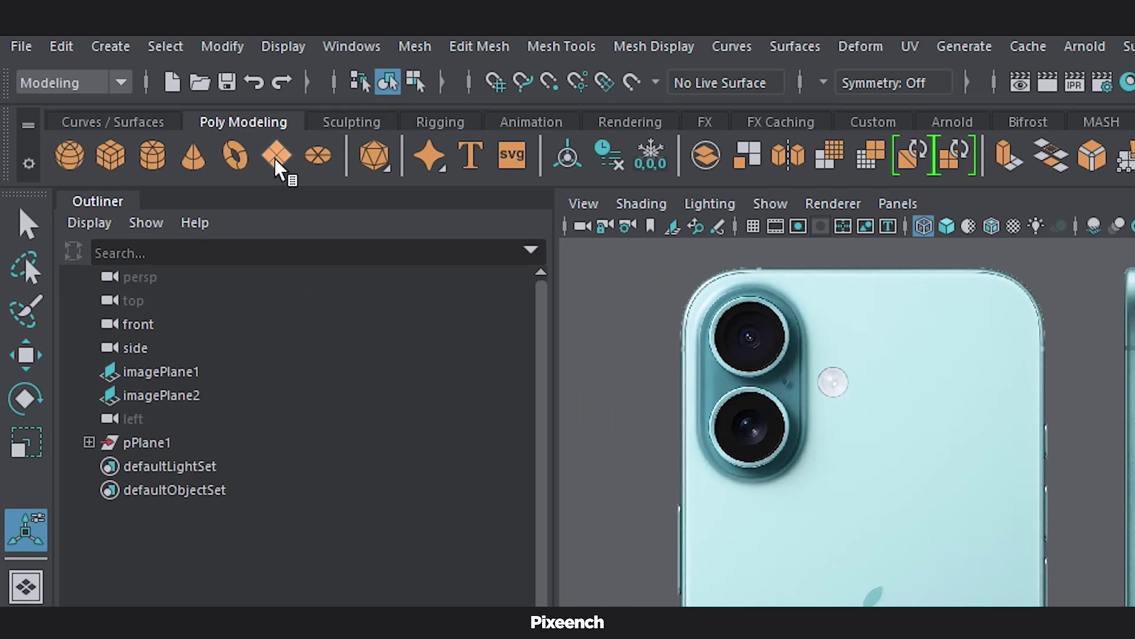
Draw a polygon plane over the phone's back in the front view, covering its outline from corner to corner.
{"action": "left_click", "coordinate": [274, 158]}
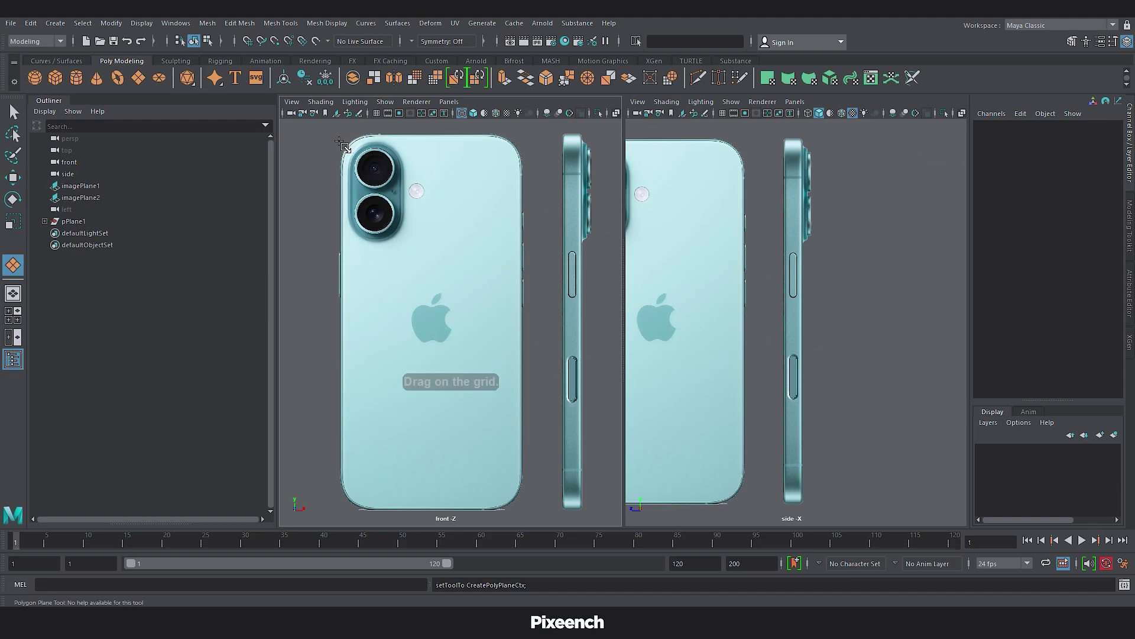
{"action": "left_click_drag", "start_coordinate": [679, 270], "coordinate": [917, 638]}
{"action": "left_click_drag", "start_coordinate": [521, 505], "coordinate": [522, 509]}
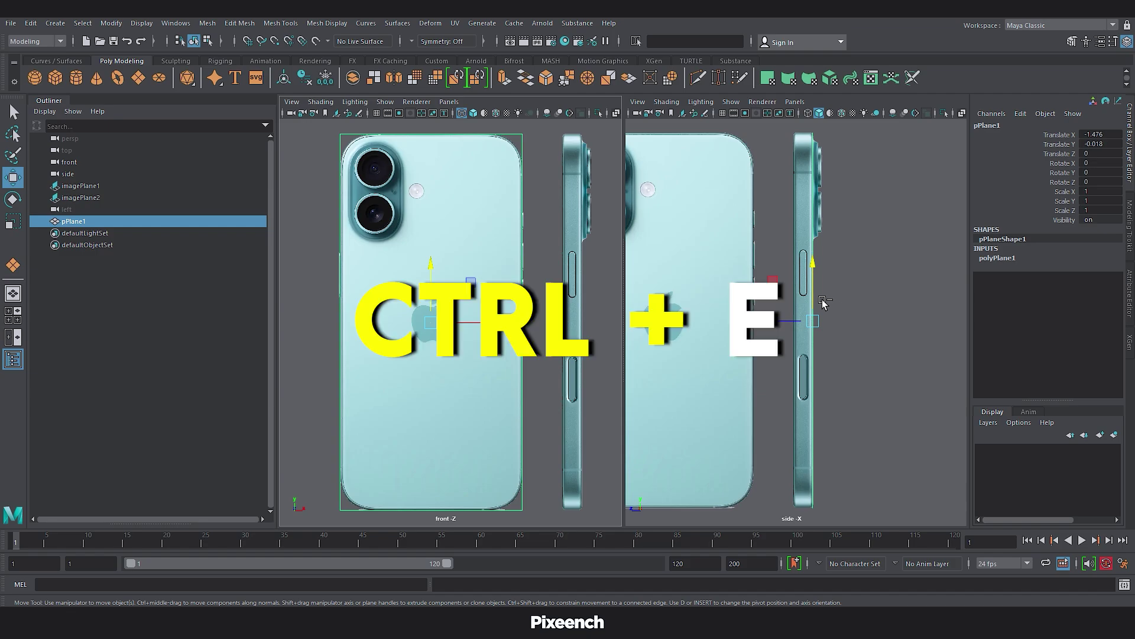
Extrude the plane to the phone's thickness in the side view, and extrude the face again with an offset.
{"action": "key", "text": "ctrl+e"}
{"action": "left_click_drag", "start_coordinate": [778, 321], "coordinate": [765, 325]}
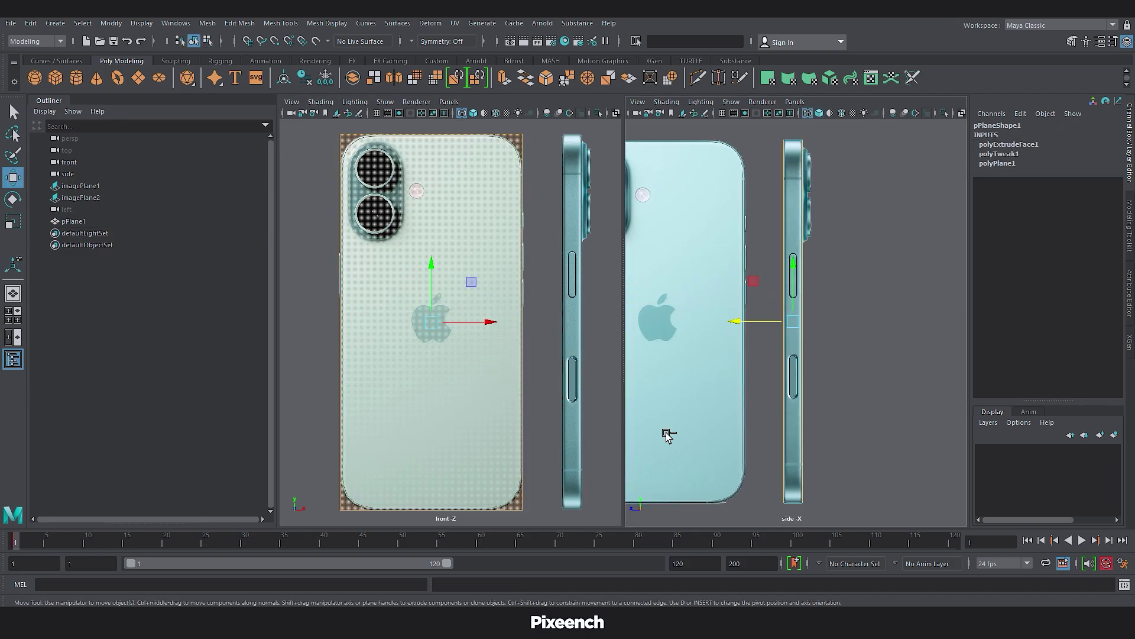
{"action": "key", "text": "ctrl+e"}
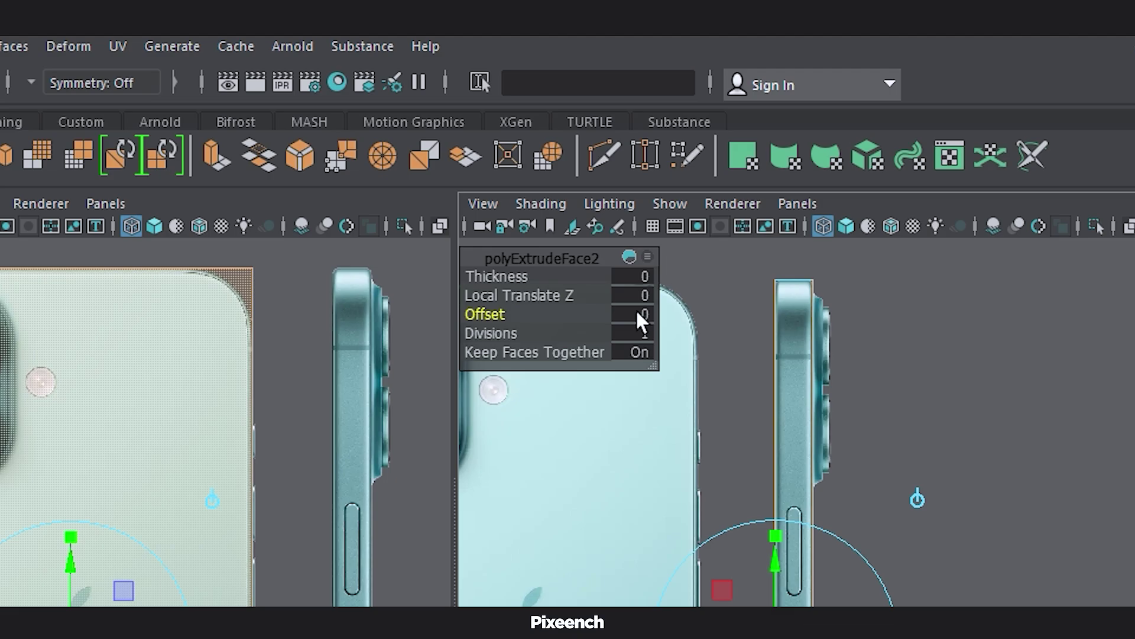
{"action": "left_click", "coordinate": [638, 314]}
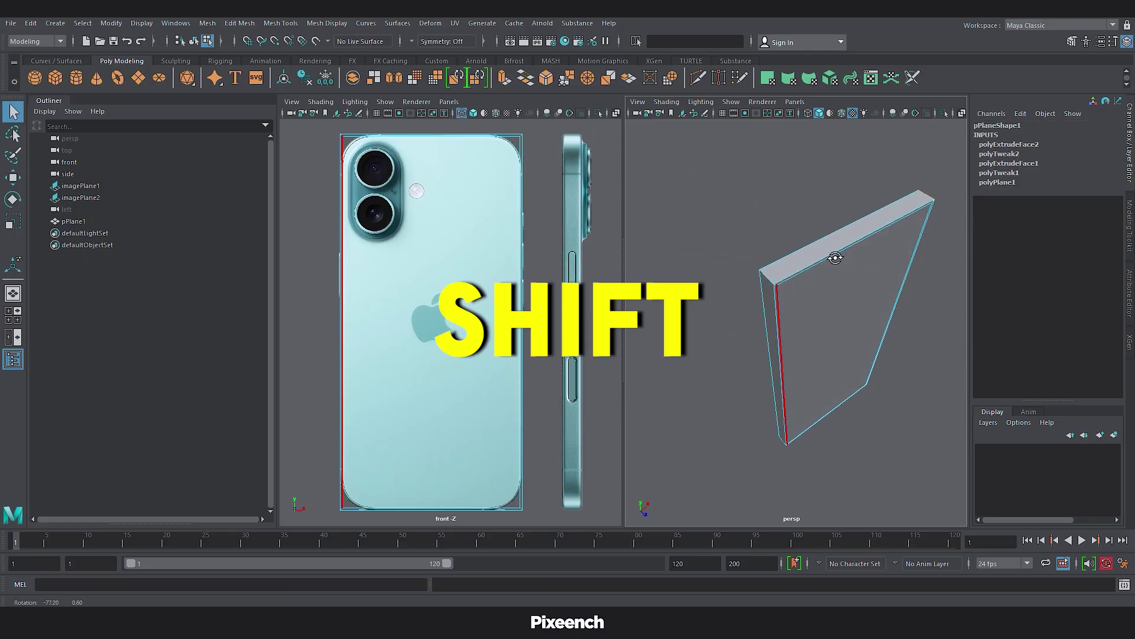
Select the phone body's corner edges and bevel them with a width of 0.35 and 10 segments.
{"action": "left_click", "coordinate": [767, 278], "text": "shift"}
{"action": "left_click_drag", "start_coordinate": [730, 414], "coordinate": [737, 314], "text": "alt"}
{"action": "left_click", "coordinate": [774, 375], "text": "shift"}
{"action": "left_click_drag", "start_coordinate": [908, 437], "coordinate": [766, 451], "text": "alt"}
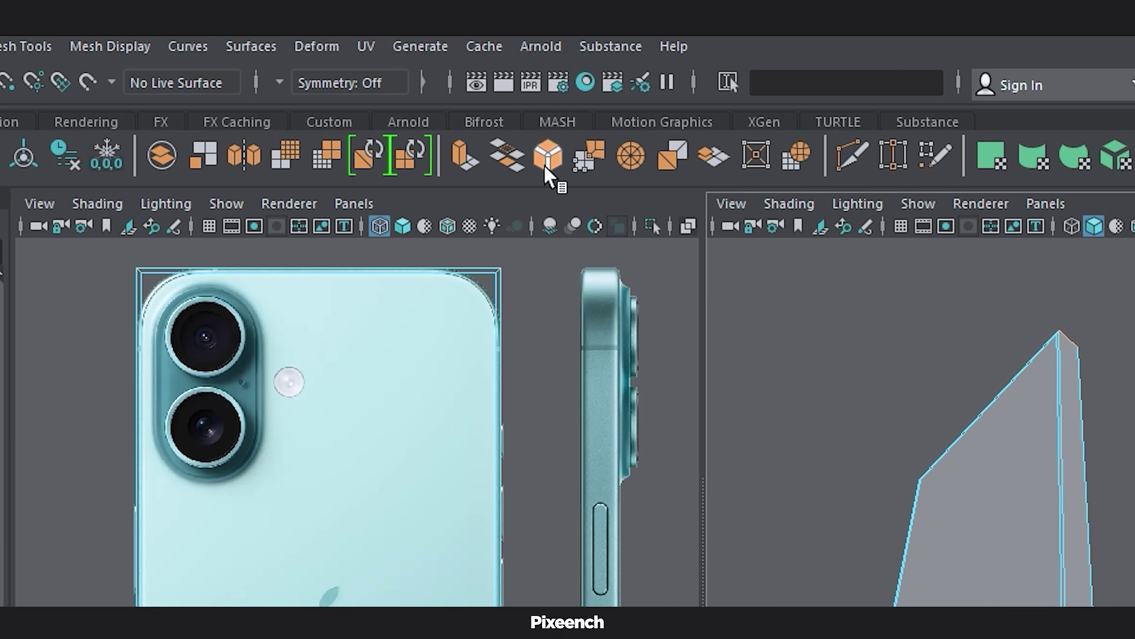
{"action": "double_click", "coordinate": [545, 77]}
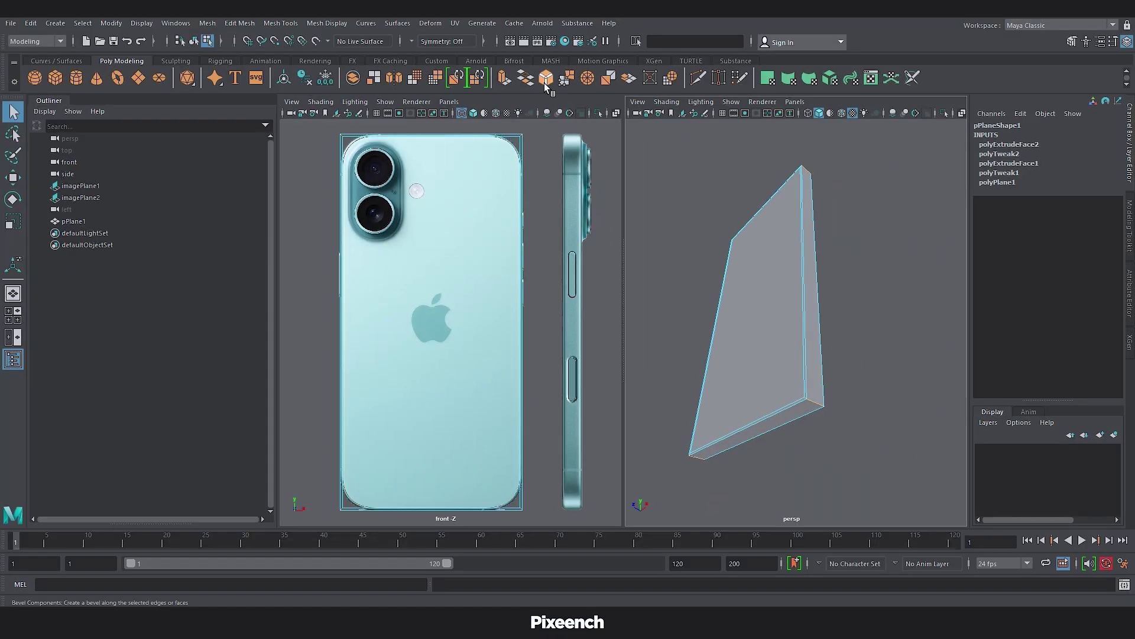
{"action": "type", "text": "0.35"}
{"action": "key", "text": "Tab"}
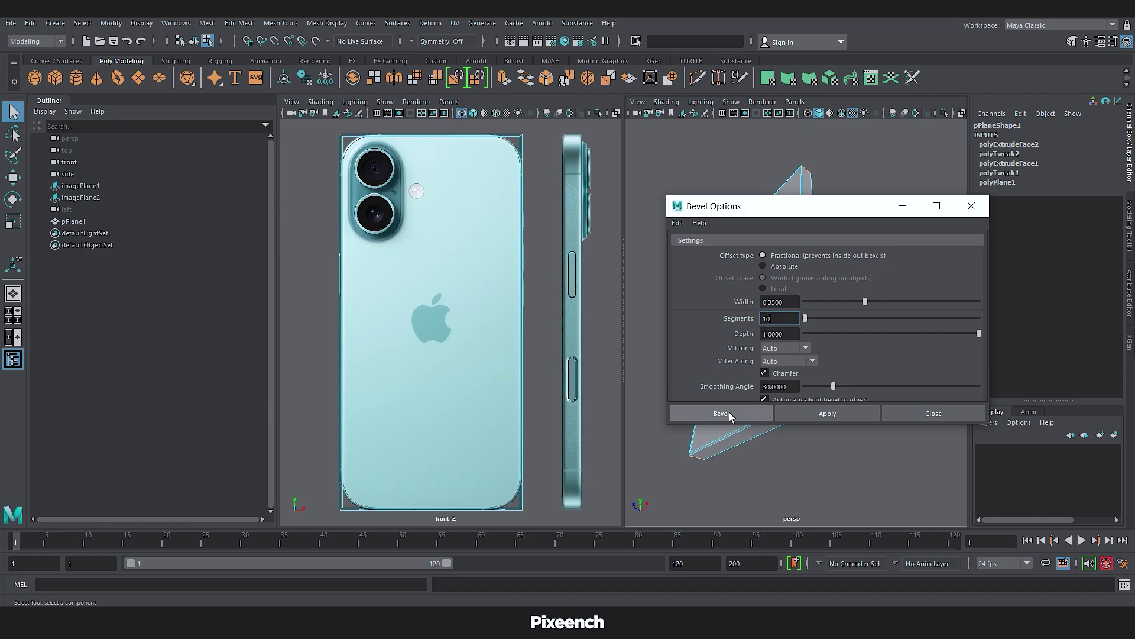
{"action": "left_click", "coordinate": [729, 412]}
Bevel the rounded outline edges of the phone body with a width of 0.7.
{"action": "scroll", "coordinate": [841, 363], "scroll_direction": "up", "scroll_amount": 3}
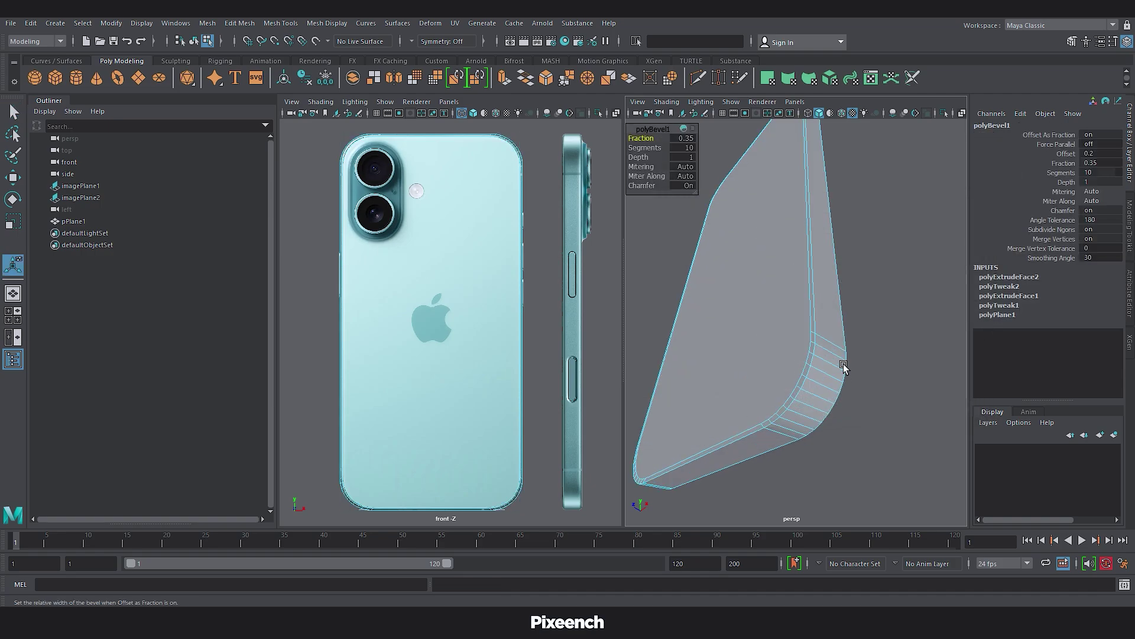
{"action": "double_click", "coordinate": [547, 86]}
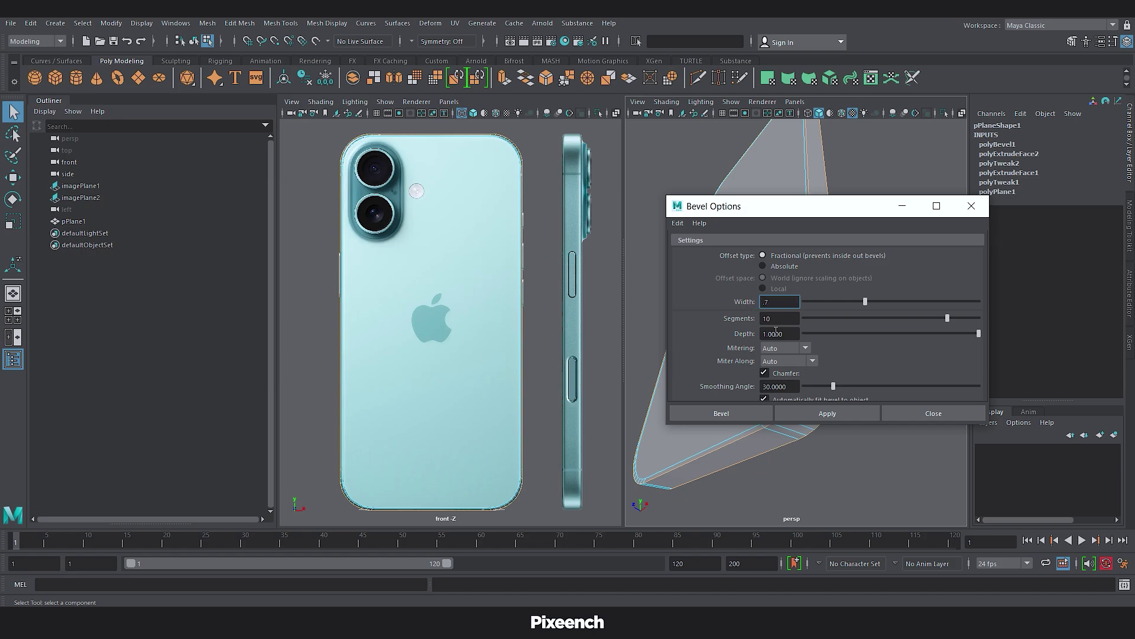
{"action": "key", "text": "Tab"}
{"action": "left_click", "coordinate": [786, 413]}
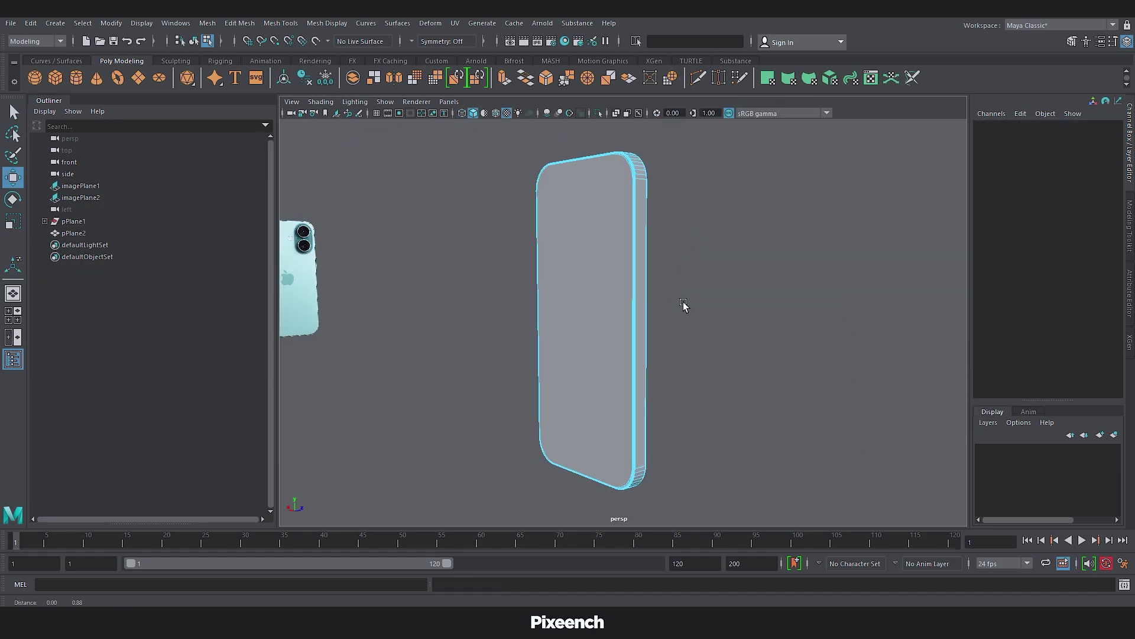
Extract the large flat face from the phone body.
{"action": "middle_click_drag", "start_coordinate": [683, 303], "coordinate": [682, 304], "text": "alt"}
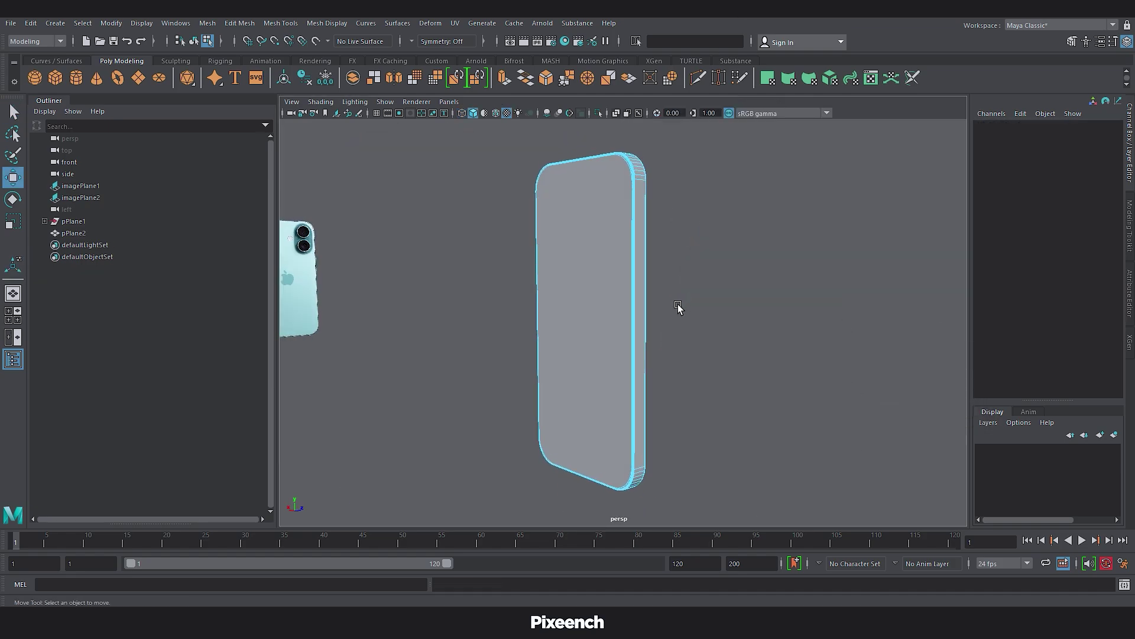
{"action": "right_click_drag", "start_coordinate": [679, 305], "coordinate": [679, 333]}
{"action": "left_click", "coordinate": [587, 300]}
{"action": "left_click_drag", "start_coordinate": [744, 311], "coordinate": [595, 251], "text": "alt"}
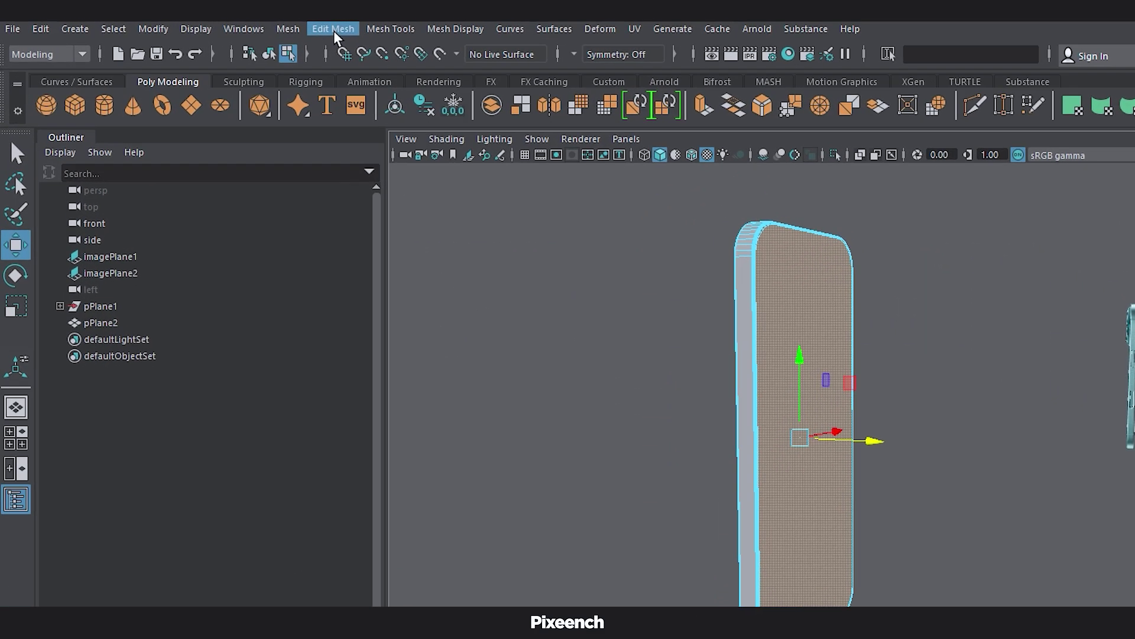
{"action": "left_click", "coordinate": [240, 23]}
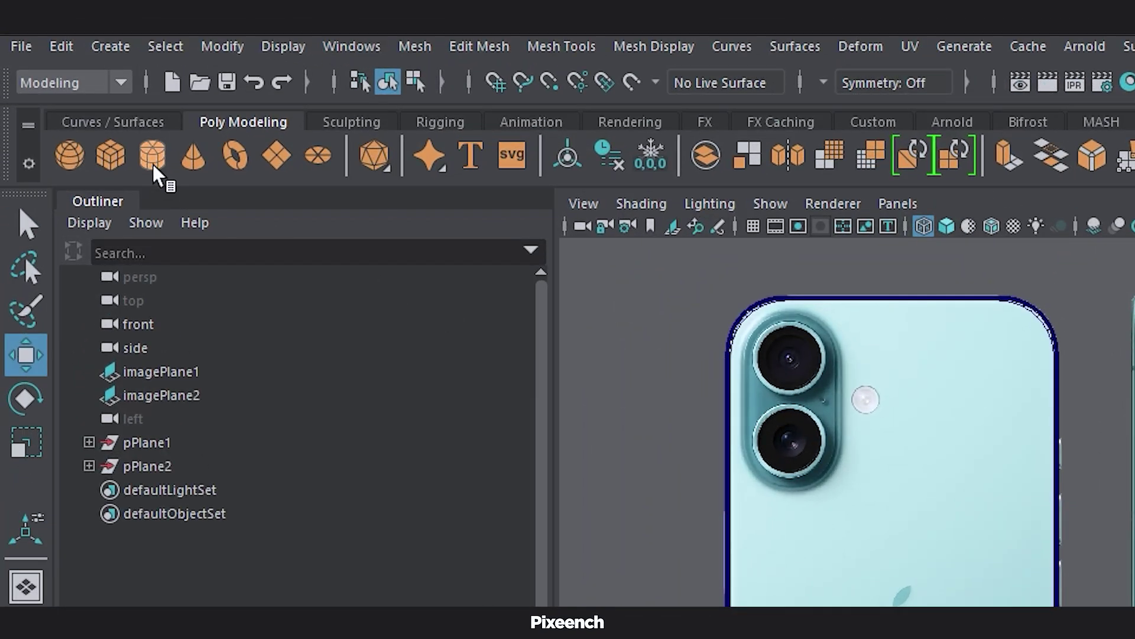
Create a cylinder of radius 0.27 and height 0.3 at the upper end of the side button and position it on the reference.
{"action": "left_click", "coordinate": [75, 78]}
{"action": "left_click_drag", "start_coordinate": [786, 172], "coordinate": [795, 186]}
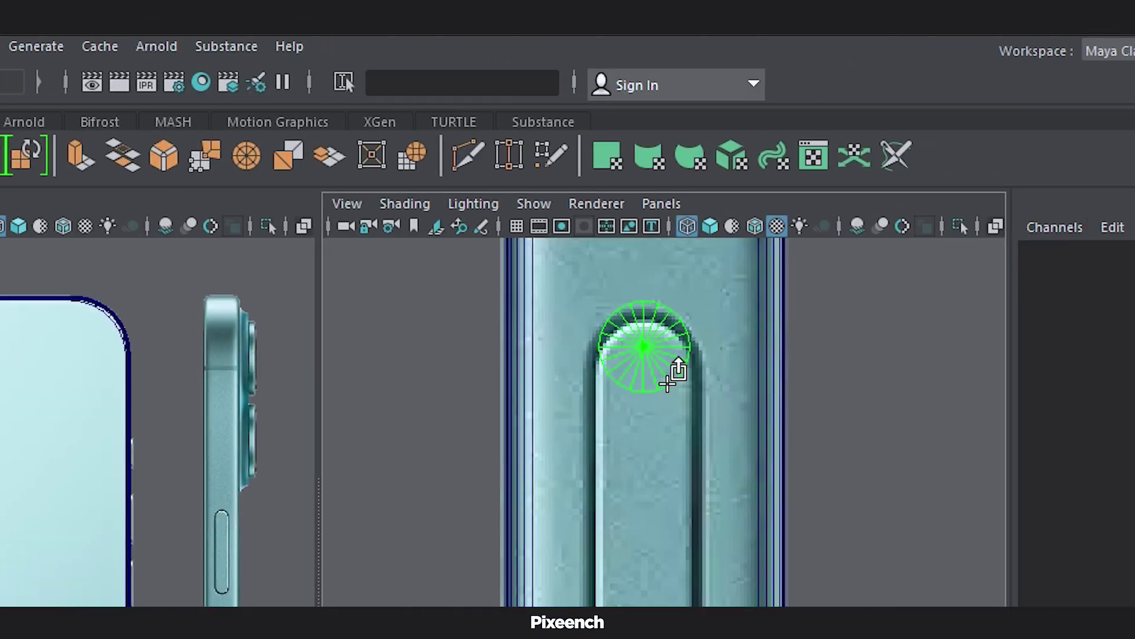
{"action": "left_click", "coordinate": [667, 384]}
{"action": "key", "text": "w"}
{"action": "left_click_drag", "start_coordinate": [644, 251], "coordinate": [650, 273]}
Bevel the cylinder's edges across its middle with a width of 0.3 and 1 segment.
{"action": "right_click", "coordinate": [607, 380]}
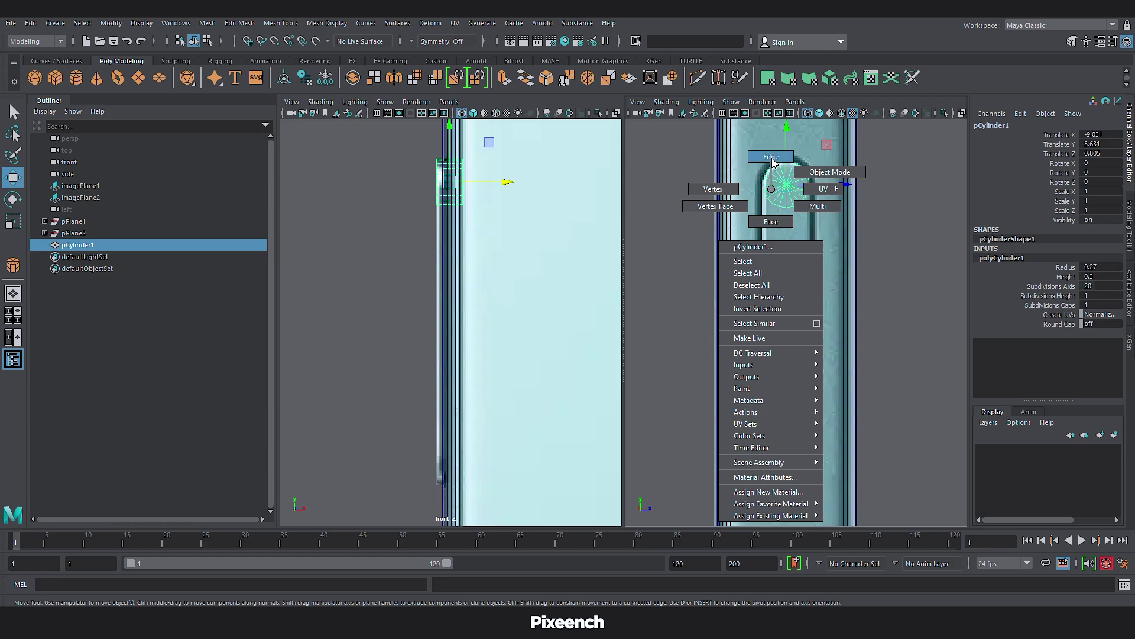
{"action": "left_click", "coordinate": [772, 159]}
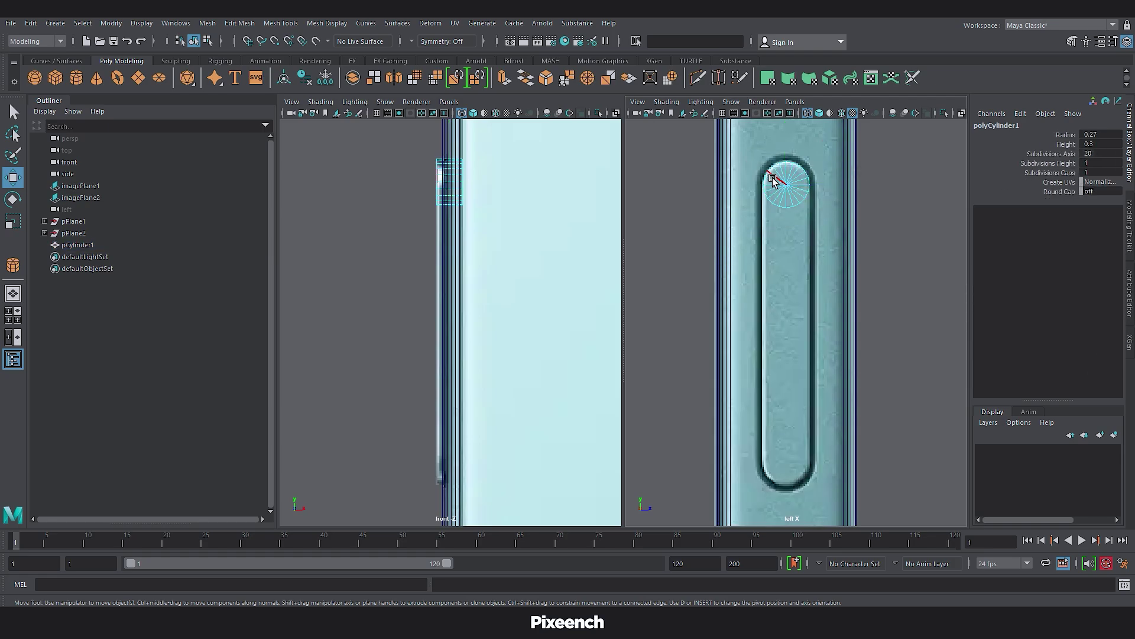
{"action": "left_click", "coordinate": [772, 185], "text": "shift"}
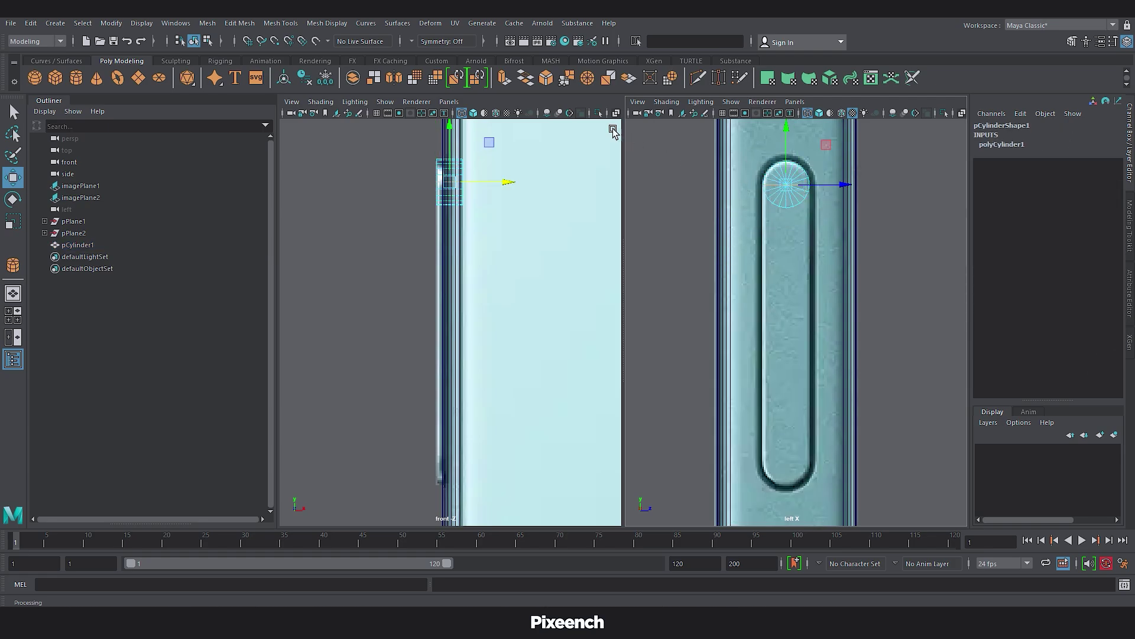
{"action": "double_click", "coordinate": [550, 77]}
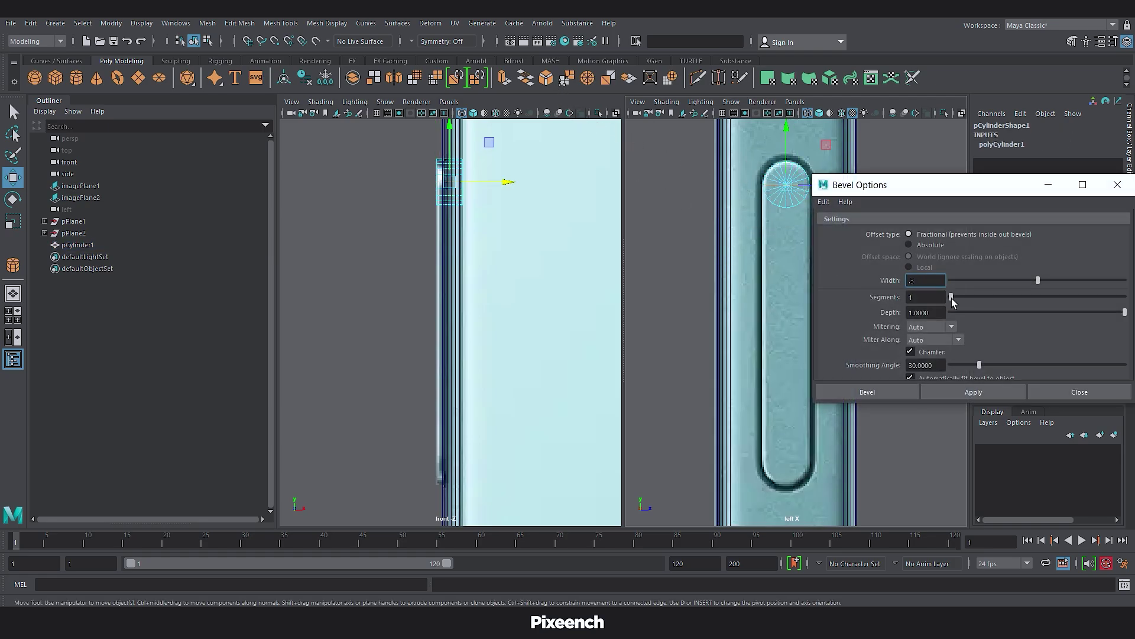
{"action": "left_click", "coordinate": [971, 392]}
{"action": "left_click", "coordinate": [1080, 392]}
Move the cylinder's lower-half vertices down to the button's lower end, and duplicate the elongated shape with the copy placed beside the phone.
{"action": "key", "text": "q"}
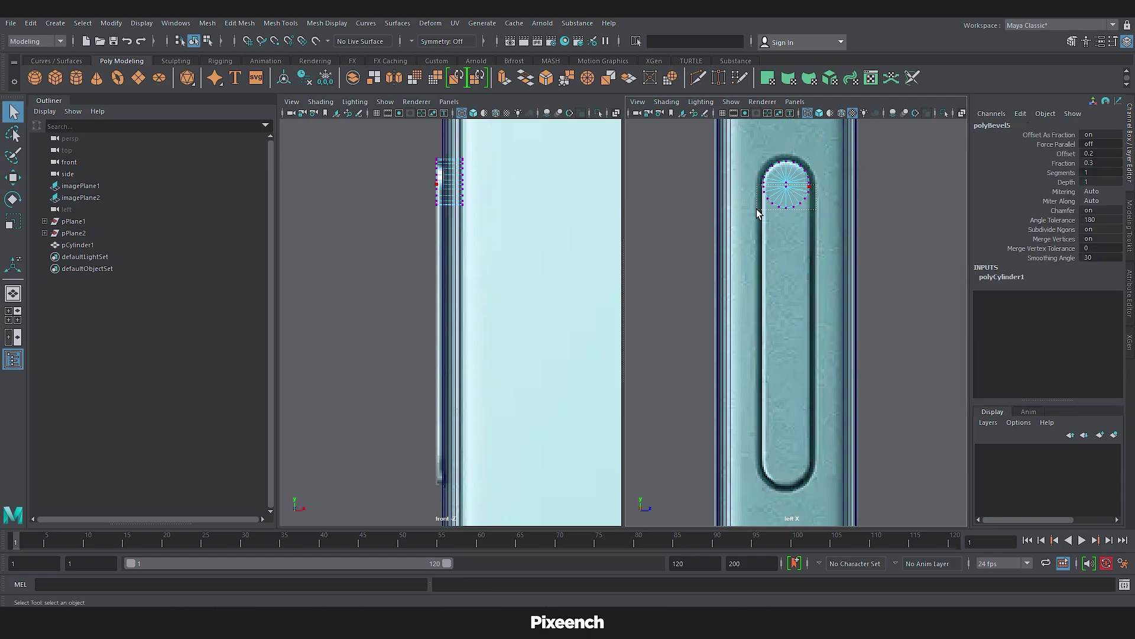
{"action": "left_click_drag", "start_coordinate": [759, 213], "coordinate": [762, 216]}
{"action": "key", "text": "w"}
{"action": "left_click_drag", "start_coordinate": [785, 169], "coordinate": [785, 403]}
{"action": "right_click_drag", "start_coordinate": [808, 188], "coordinate": [845, 159]}
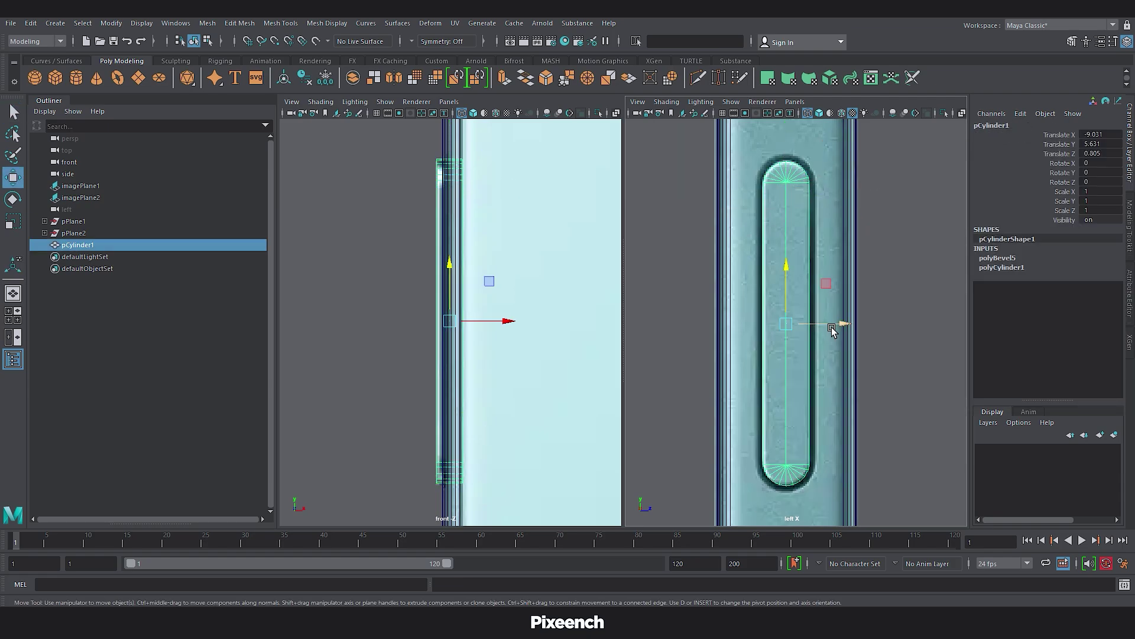
{"action": "key", "text": "ctrl+d"}
{"action": "left_click_drag", "start_coordinate": [842, 325], "coordinate": [726, 325]}
Insert horizontal edge loops on the phone's frame just above and just below the side button.
{"action": "left_click", "coordinate": [281, 23]}
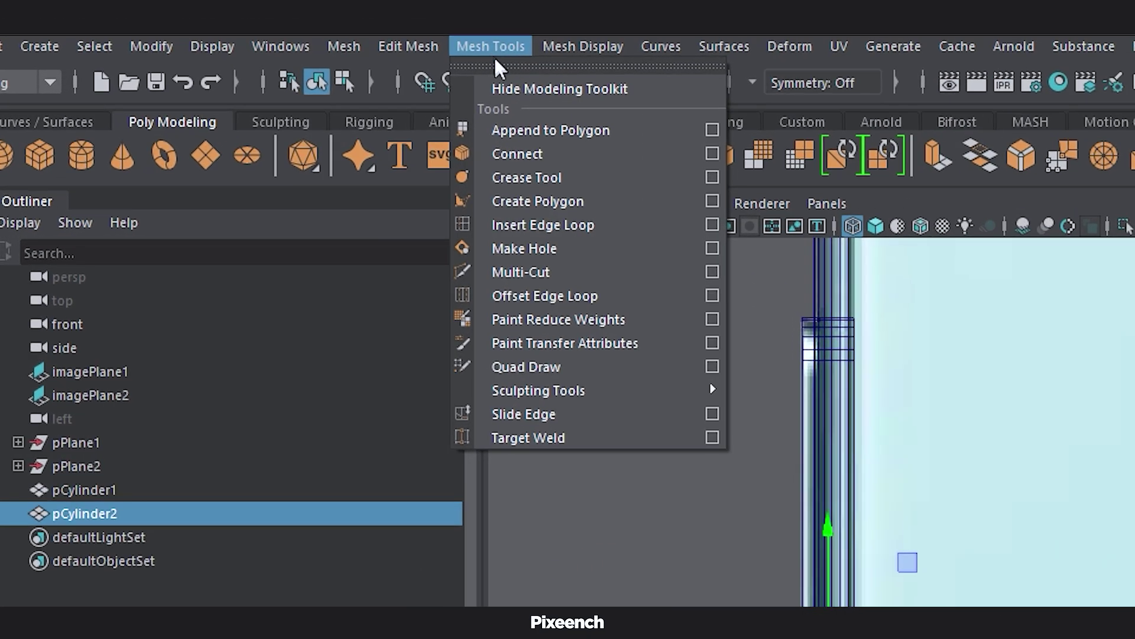
{"action": "left_click", "coordinate": [322, 109]}
{"action": "left_click", "coordinate": [725, 139]}
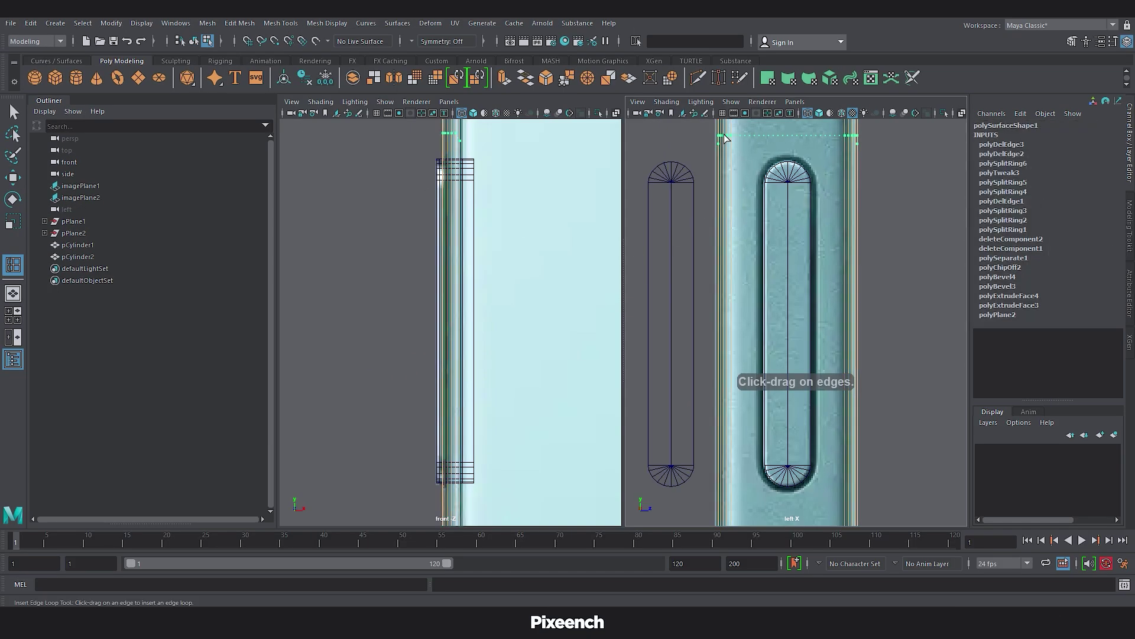
{"action": "left_click", "coordinate": [727, 509]}
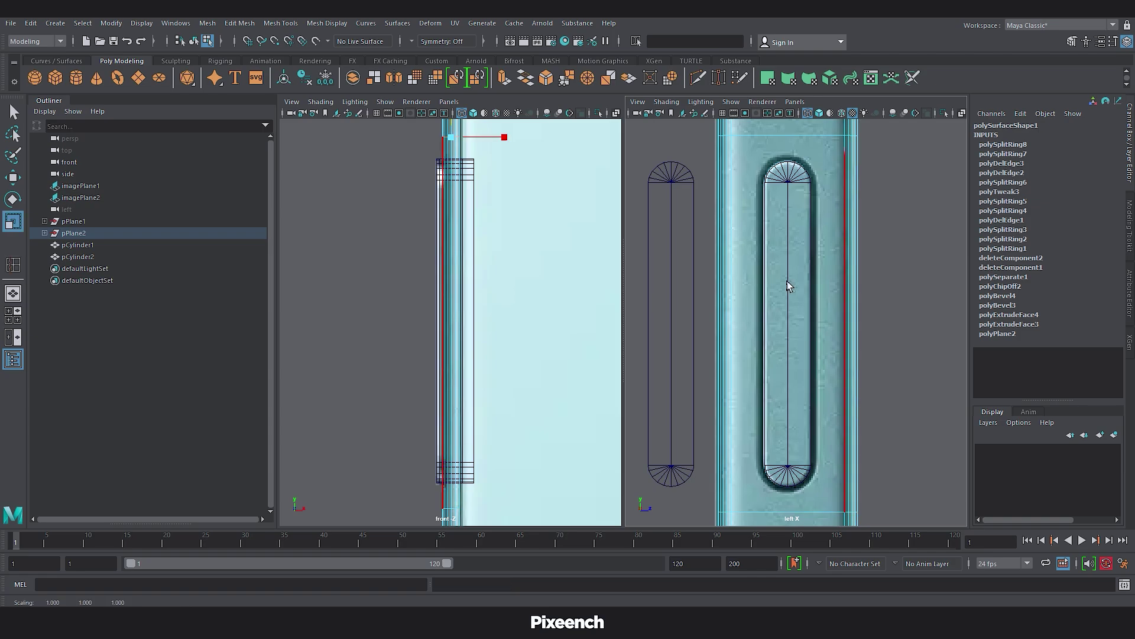
Set the Insert Edge Loop tool to multiple edge loops with 1 loop, and insert a vertical loop along the frame's centre.
{"action": "double_click", "coordinate": [18, 260]}
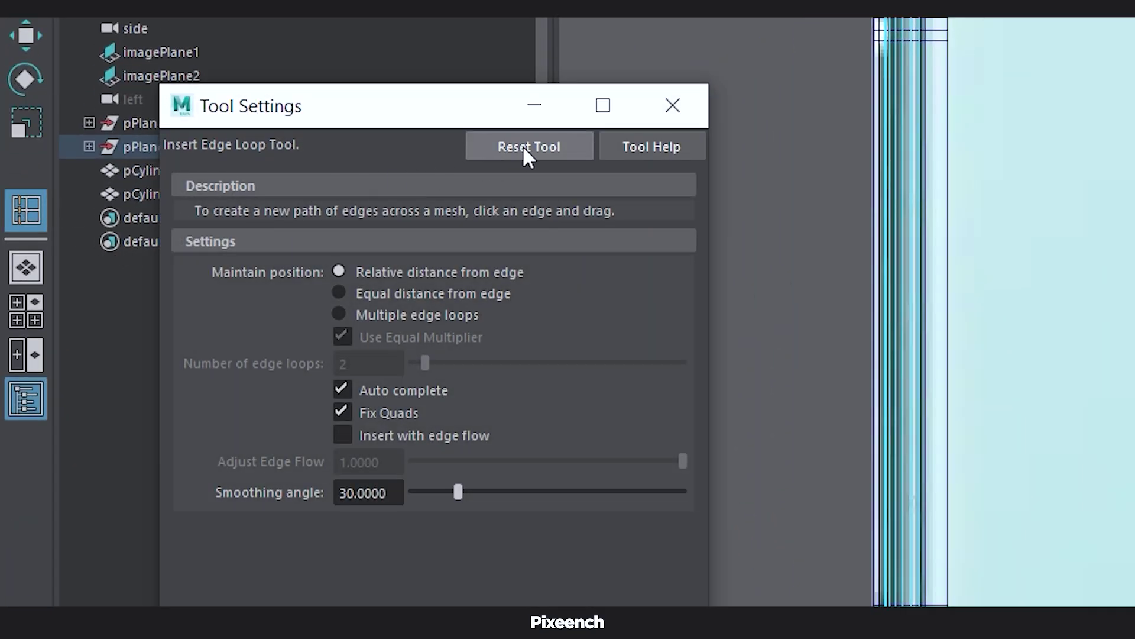
{"action": "left_click", "coordinate": [414, 314]}
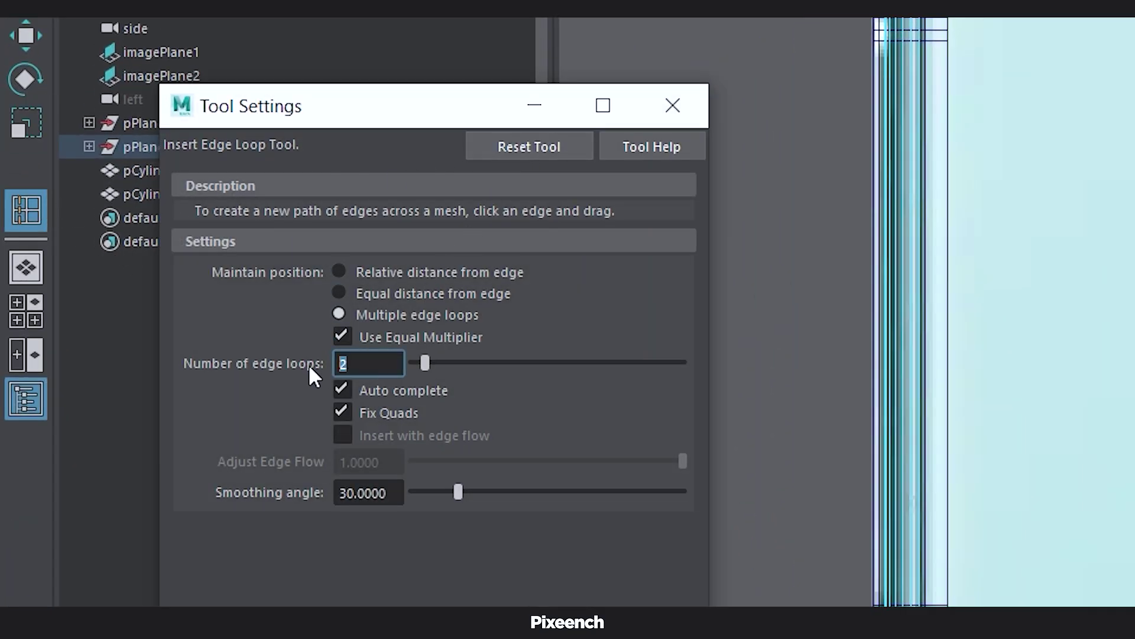
{"action": "type", "text": "1"}
{"action": "left_click", "coordinate": [673, 105]}
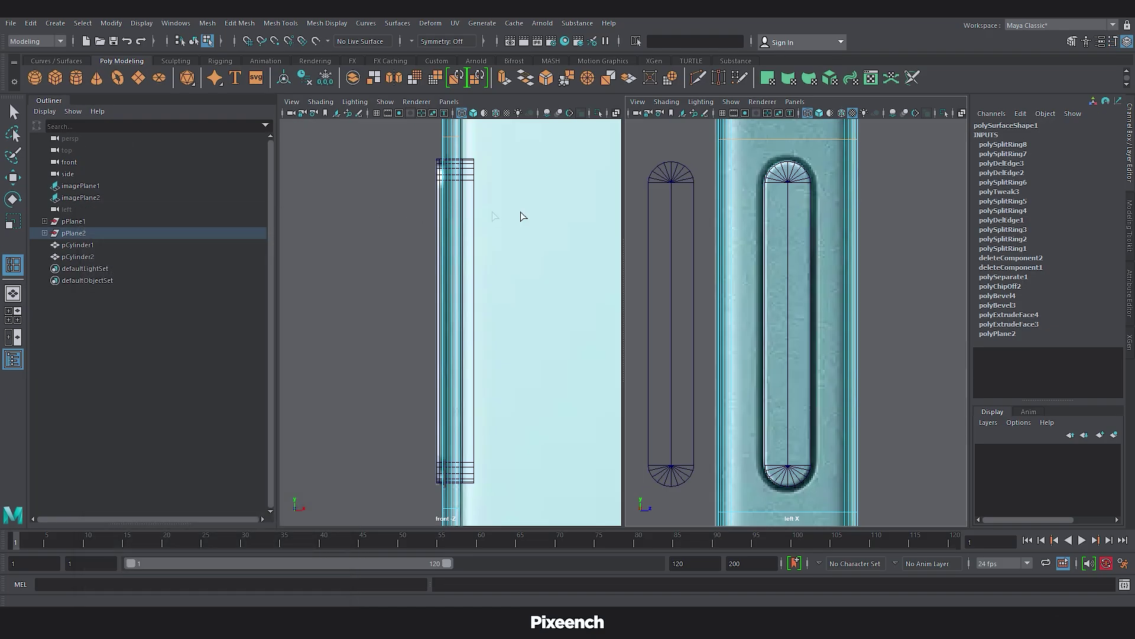
{"action": "left_click", "coordinate": [793, 139]}
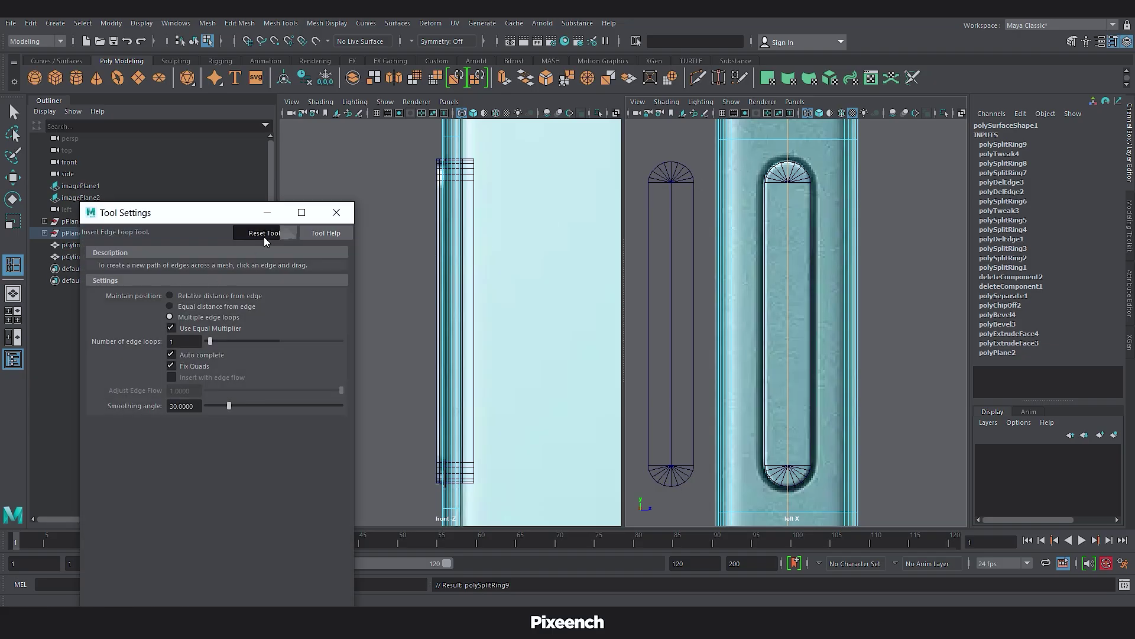
Reset the Insert Edge Loop tool and insert further vertical loops on the frame beside the centre loop.
{"action": "left_click", "coordinate": [336, 212]}
{"action": "left_click", "coordinate": [795, 141]}
{"action": "left_click", "coordinate": [802, 140]}
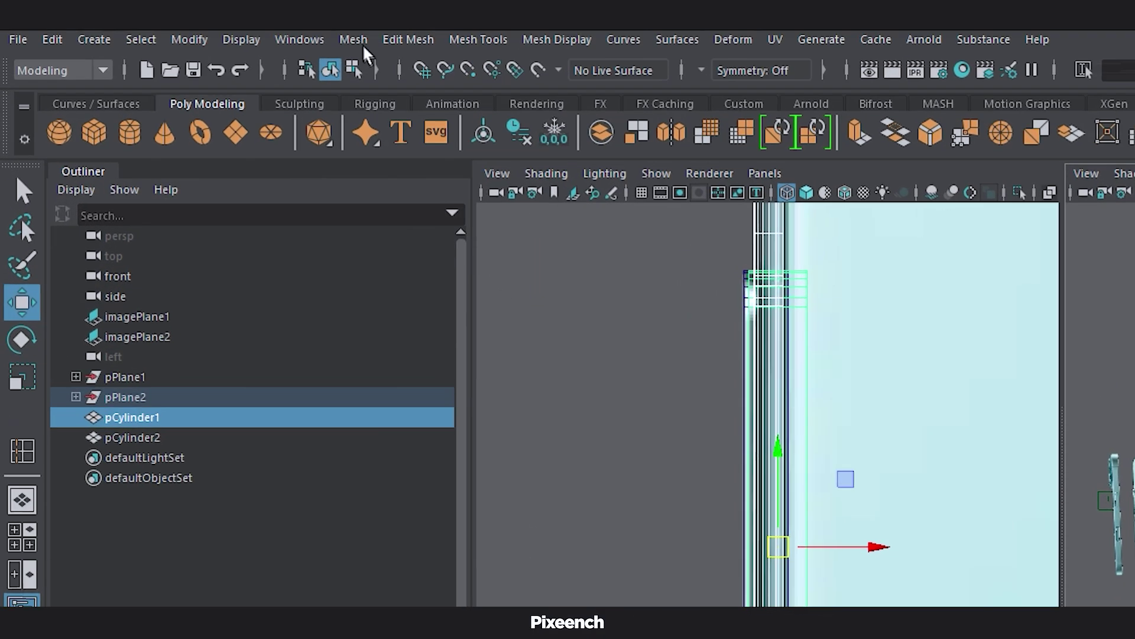
Cut the elongated button shape out of the phone frame with a Boolean Difference using the Edge intersection classification.
{"action": "left_click", "coordinate": [210, 24]}
{"action": "mouse_move", "coordinate": [481, 109]}
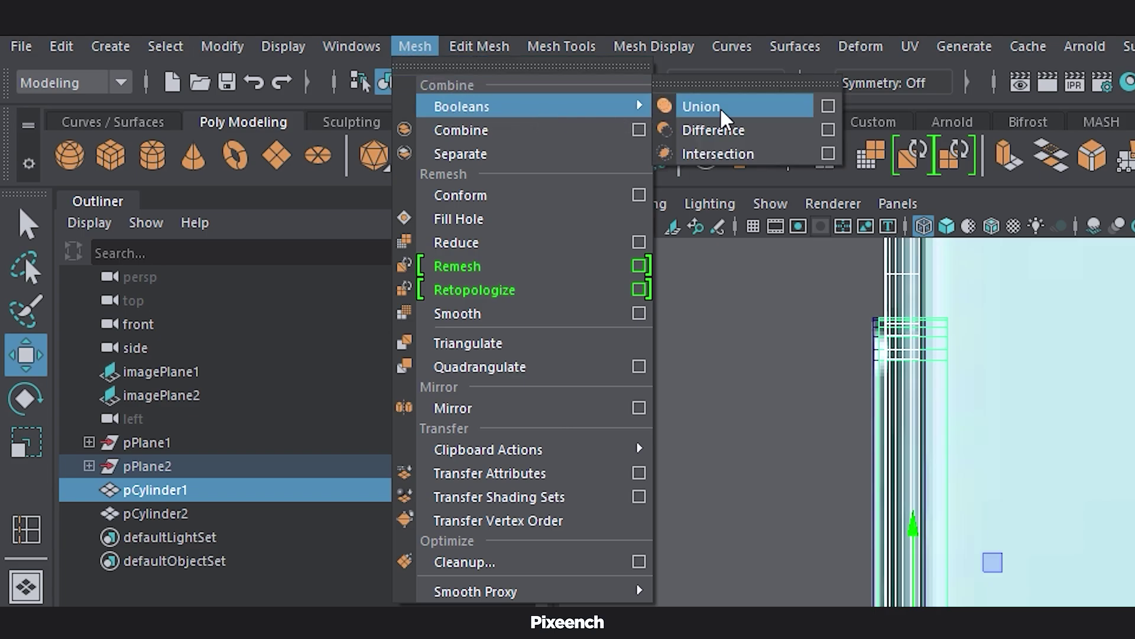
{"action": "left_click", "coordinate": [772, 126]}
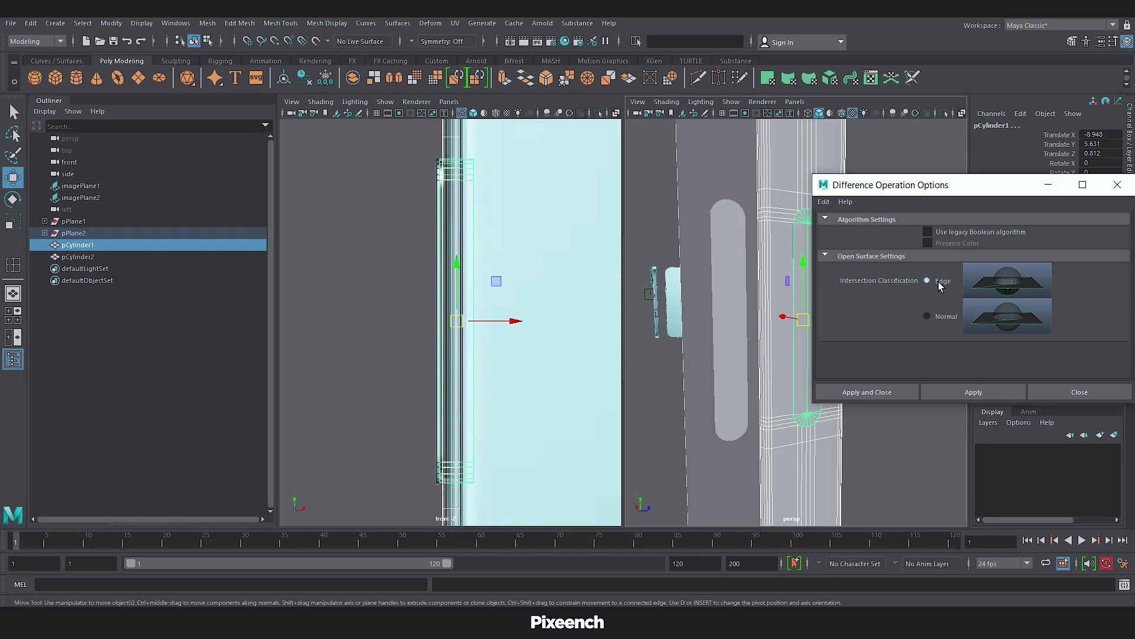
{"action": "left_click", "coordinate": [880, 392]}
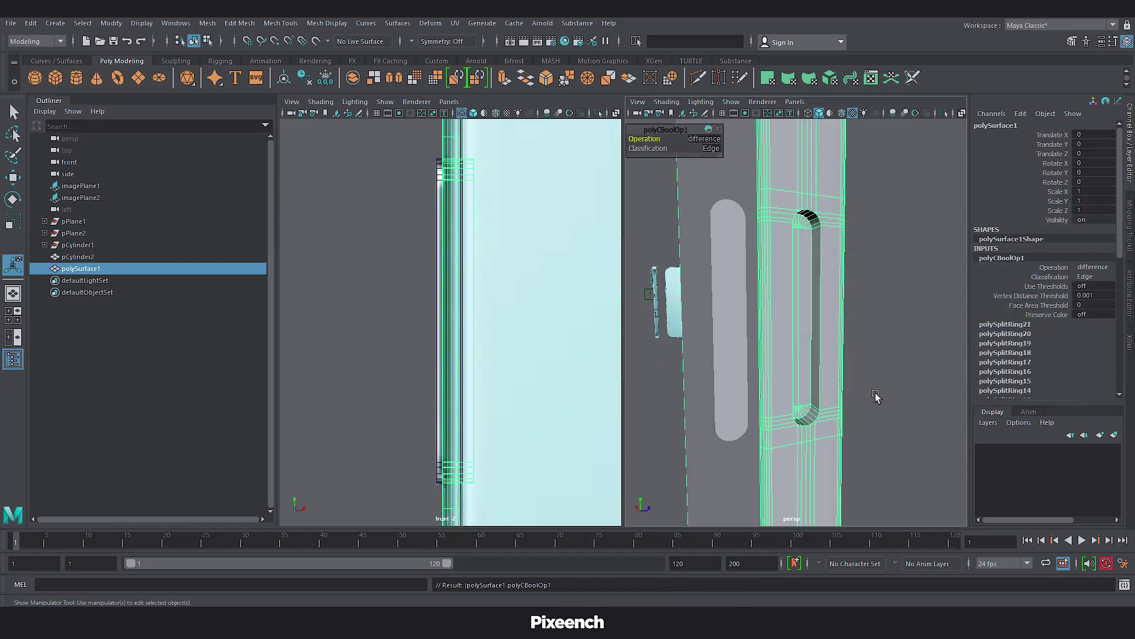
Select the vertices around the button cut-out in the frame and merge them with a threshold of 0.01.
{"action": "right_click_drag", "start_coordinate": [646, 302], "coordinate": [652, 190]}
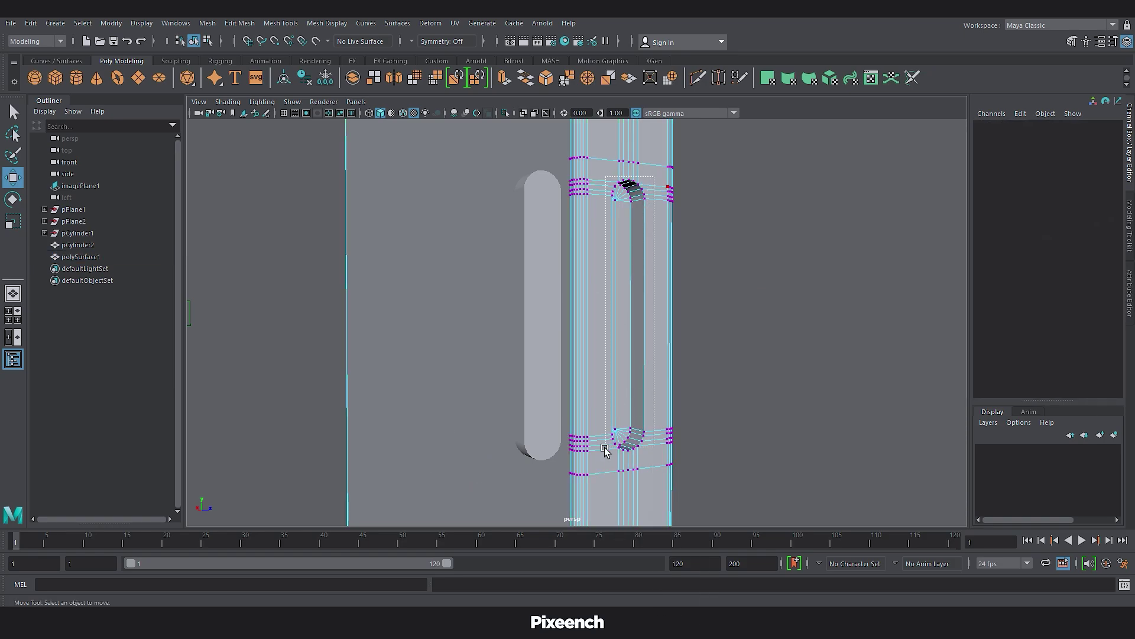
{"action": "left_click_drag", "start_coordinate": [605, 453], "coordinate": [605, 456]}
{"action": "left_click", "coordinate": [239, 23]}
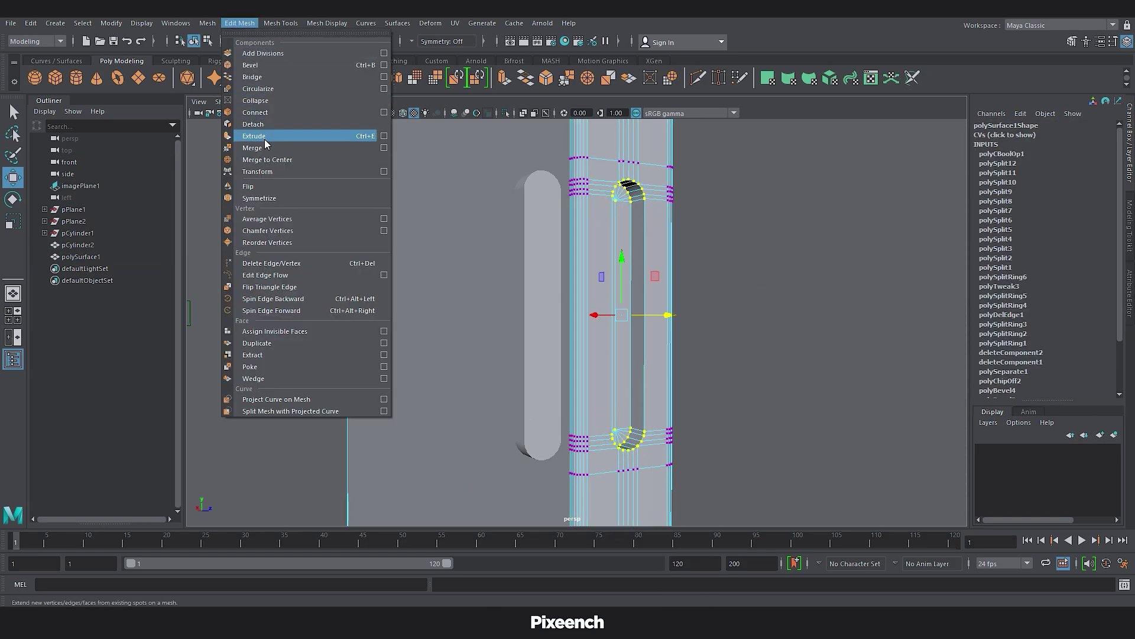
{"action": "left_click", "coordinate": [385, 147]}
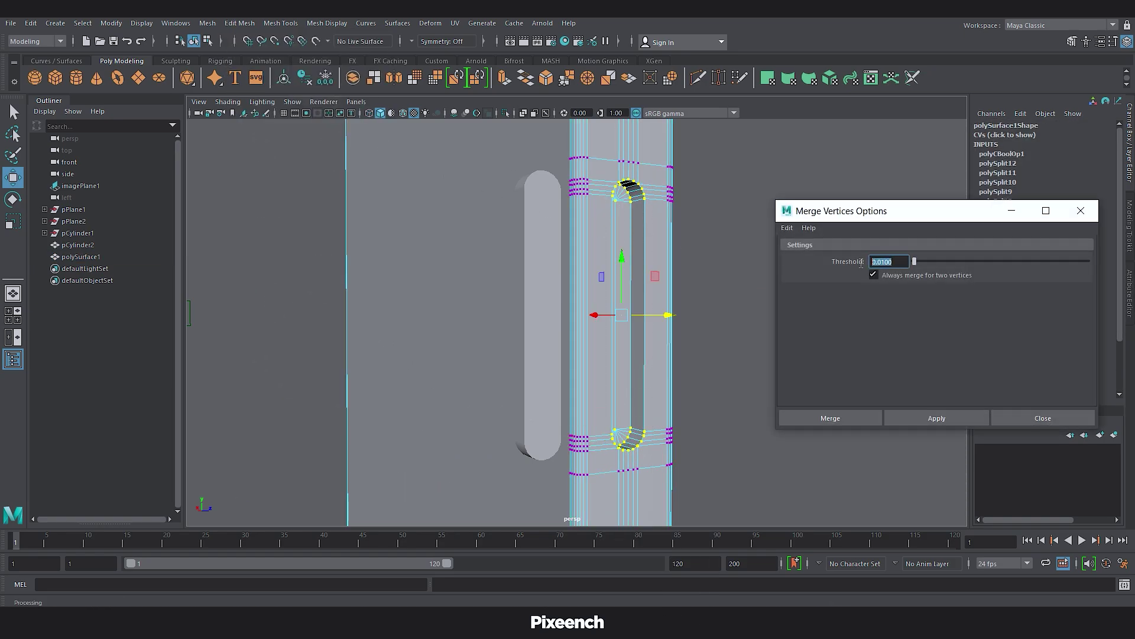
{"action": "left_click", "coordinate": [834, 417]}
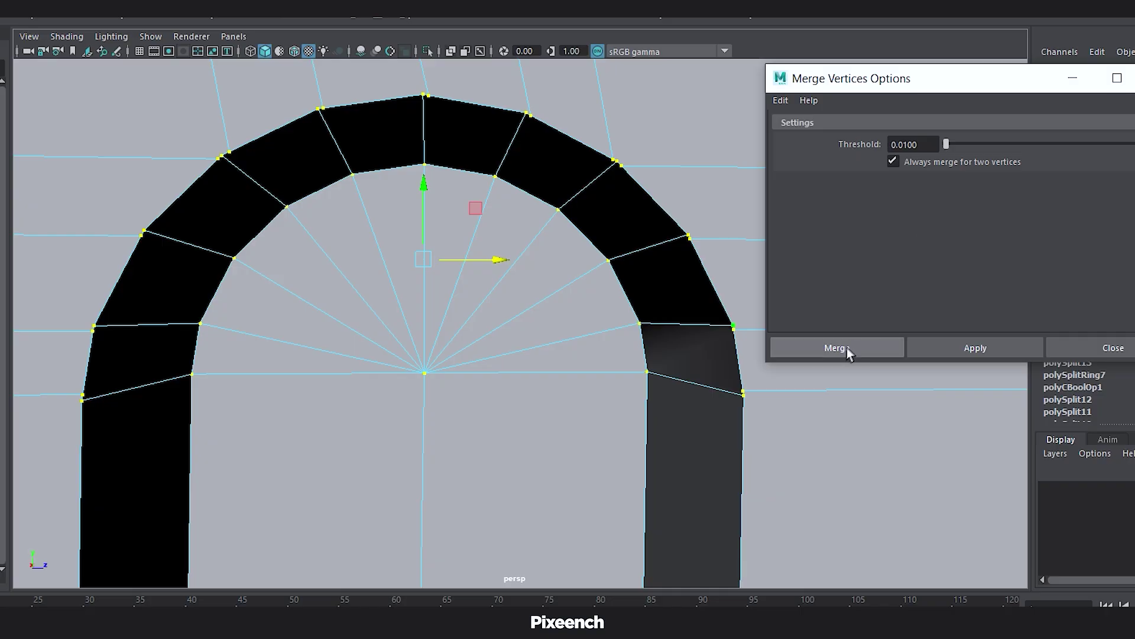
{"action": "left_click", "coordinate": [846, 350]}
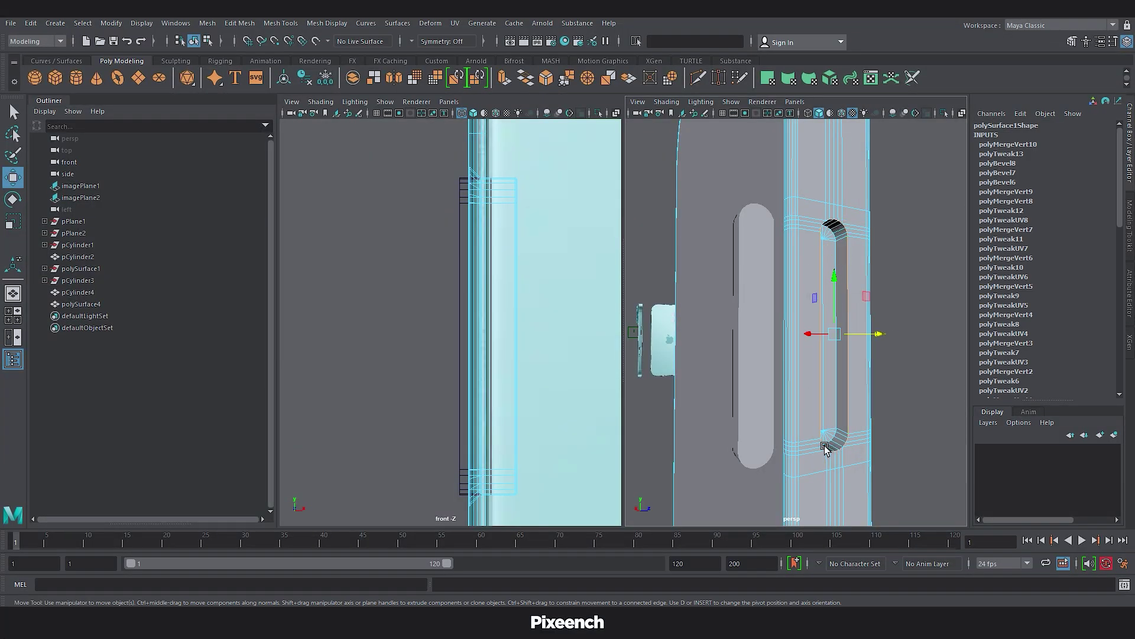
Bevel the button cut-out's edges with a width of 0.4, and again with a width of 0.2 and 2 segments.
{"action": "double_click", "coordinate": [546, 78]}
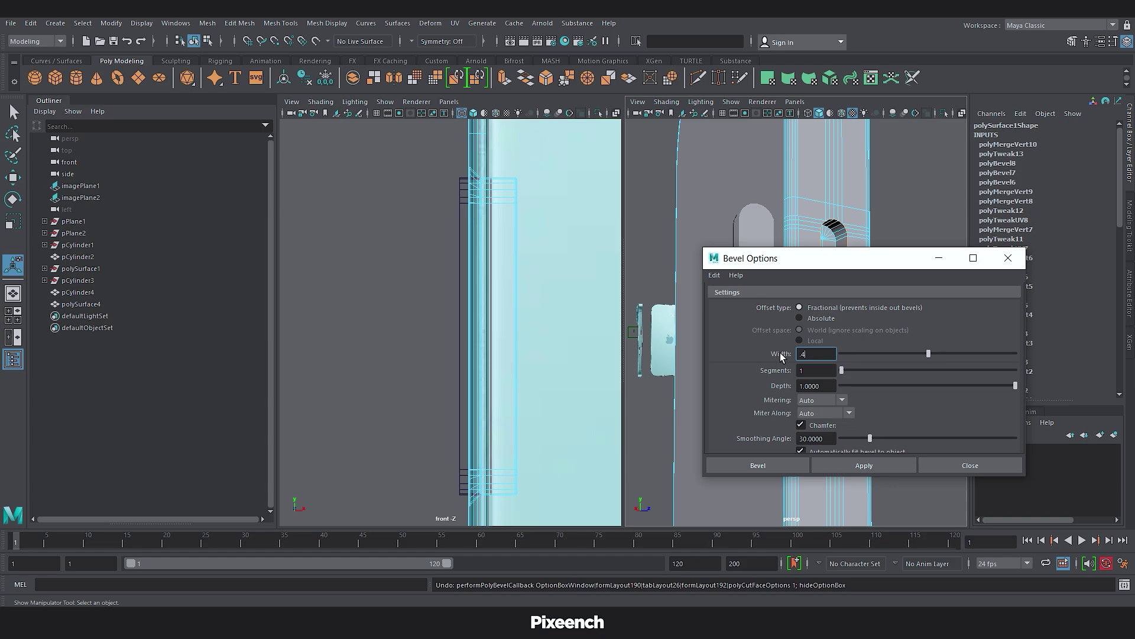
{"action": "left_click", "coordinate": [758, 465]}
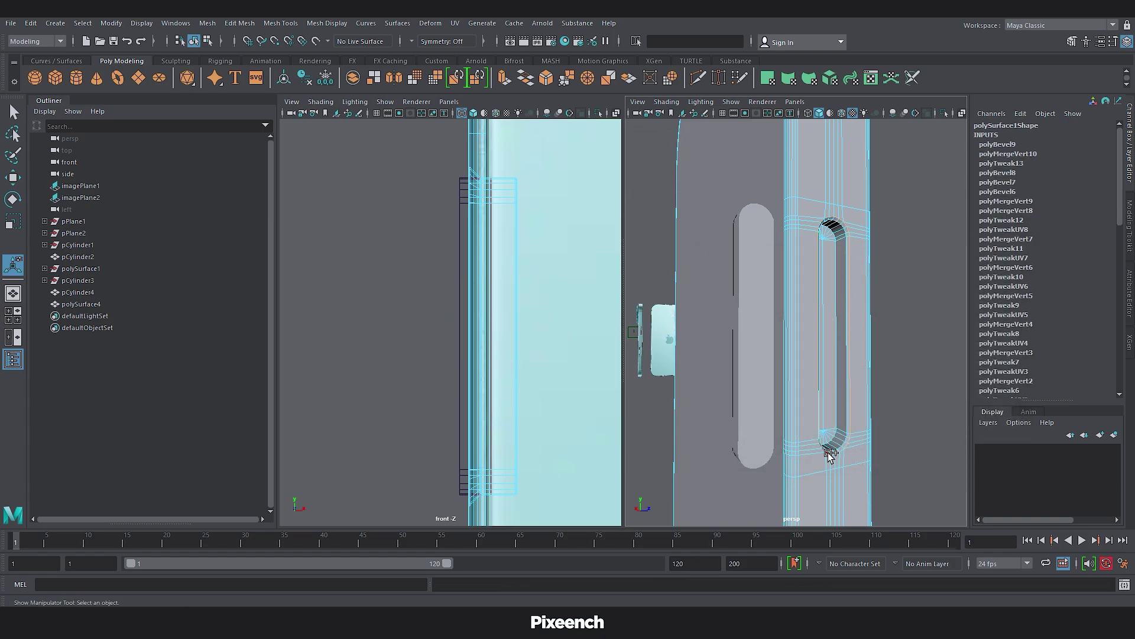
{"action": "double_click", "coordinate": [550, 82]}
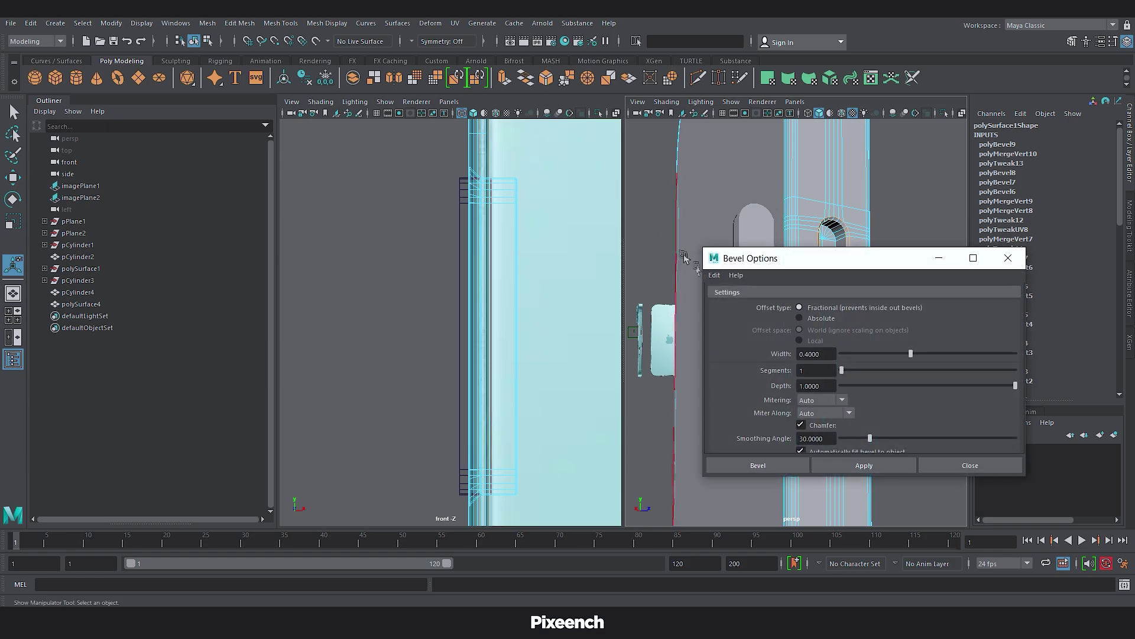
{"action": "double_click", "coordinate": [830, 353]}
{"action": "type", "text": "0.2"}
{"action": "key", "text": "Tab"}
{"action": "left_click", "coordinate": [772, 465]}
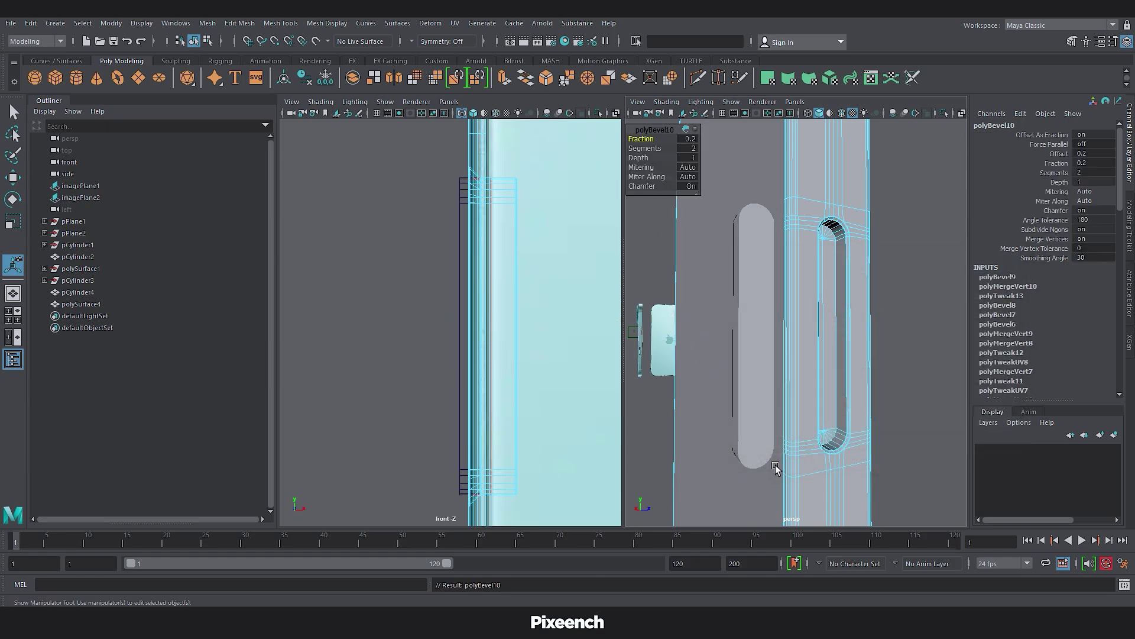
Bevel the selected edge loop around the button recess with a width of 0.2 and 2 segments.
{"action": "left_click", "coordinate": [834, 335]}
{"action": "left_click", "coordinate": [546, 78]}
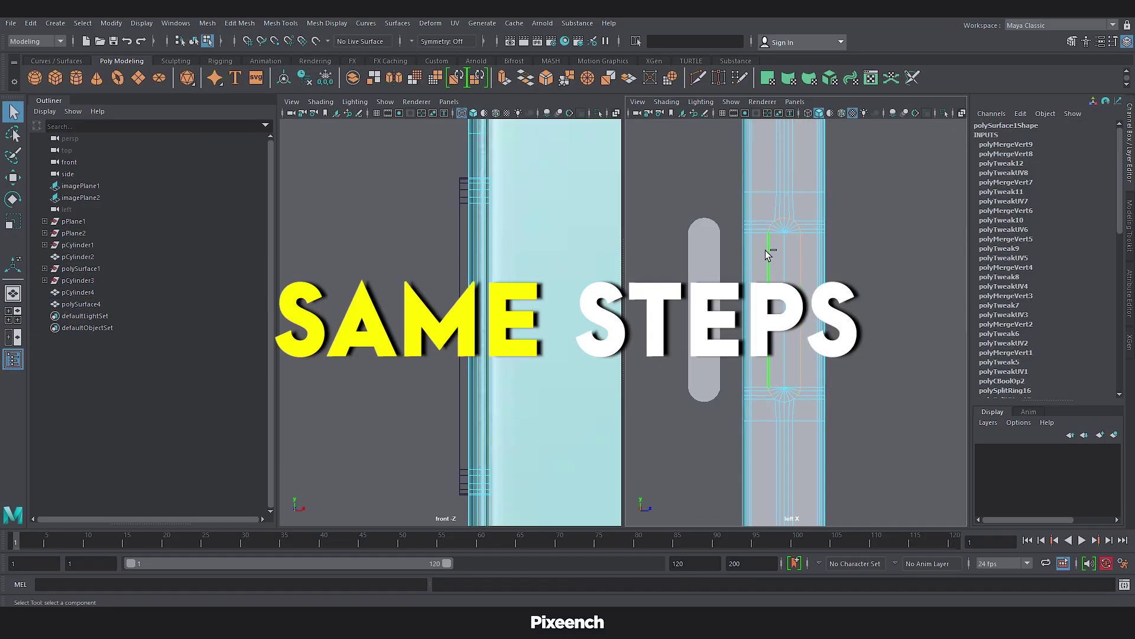
{"action": "double_click", "coordinate": [546, 78]}
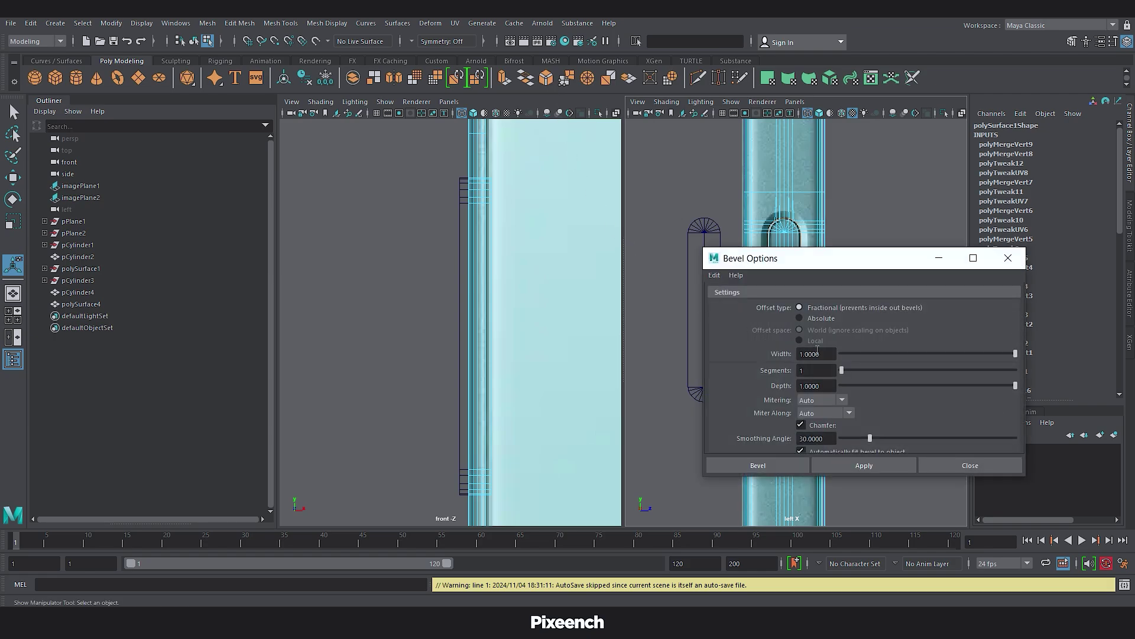
{"action": "type", "text": "0.2"}
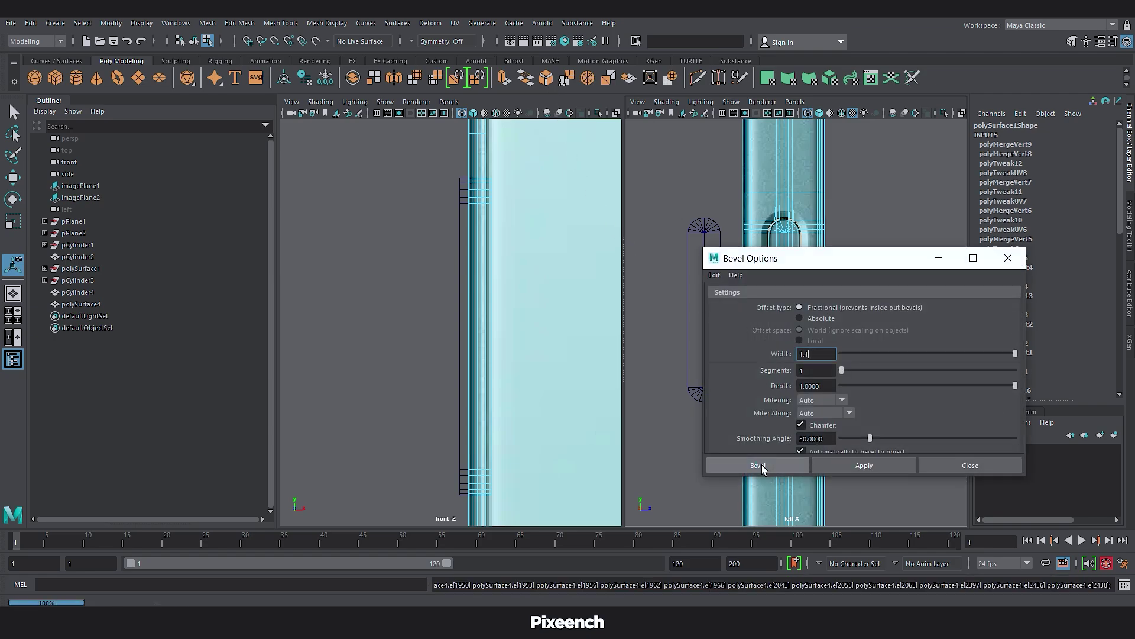
{"action": "left_click", "coordinate": [759, 465]}
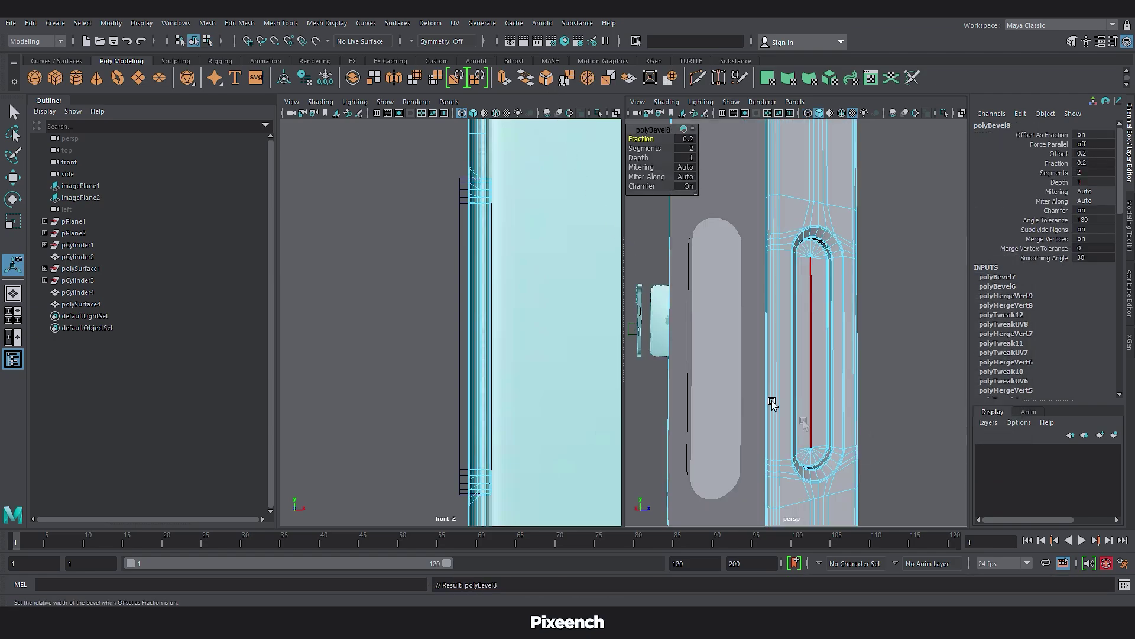
Move the inner-end vertices of the button recess deeper into the phone body in the front view.
{"action": "right_click_drag", "start_coordinate": [406, 251], "coordinate": [523, 240]}
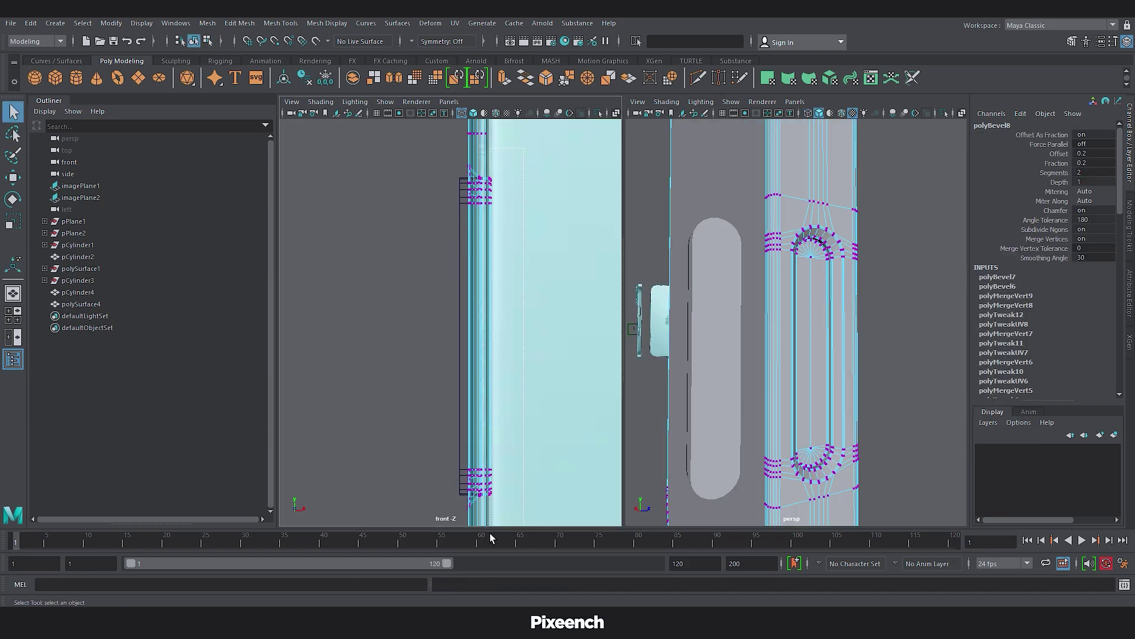
{"action": "left_click_drag", "start_coordinate": [490, 534], "coordinate": [489, 528]}
{"action": "key", "text": "w"}
{"action": "left_click_drag", "start_coordinate": [551, 336], "coordinate": [571, 336]}
{"action": "right_click", "coordinate": [521, 188]}
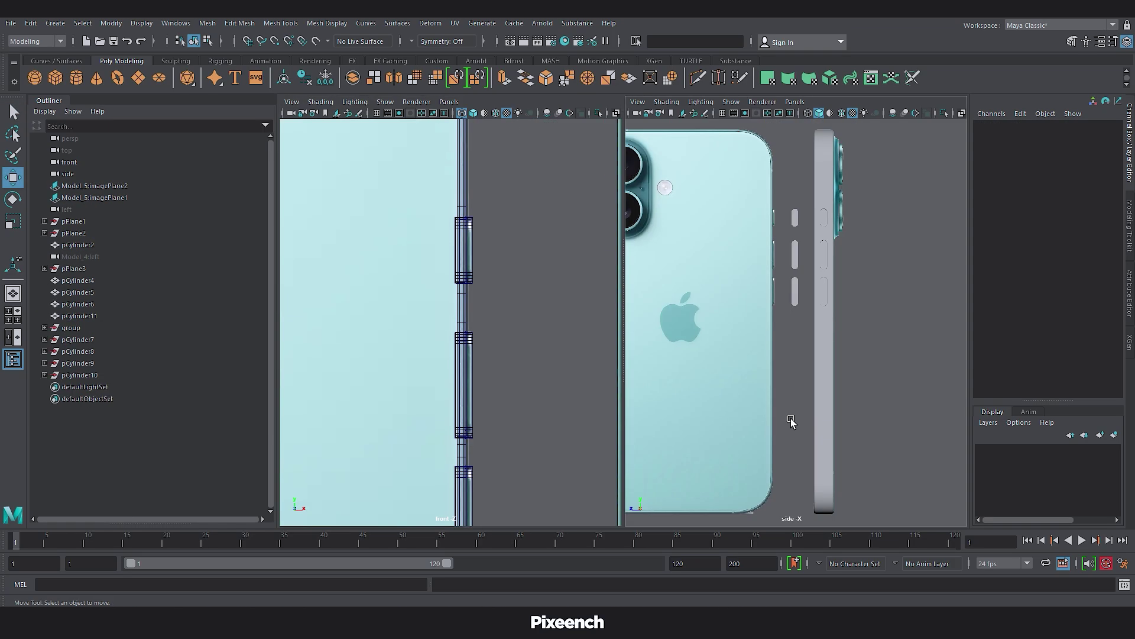
Duplicate the lowest button shape beside the phone and place the copy below it.
{"action": "left_click", "coordinate": [795, 300]}
{"action": "key", "text": "ctrl+d"}
{"action": "left_click_drag", "start_coordinate": [796, 237], "coordinate": [798, 275]}
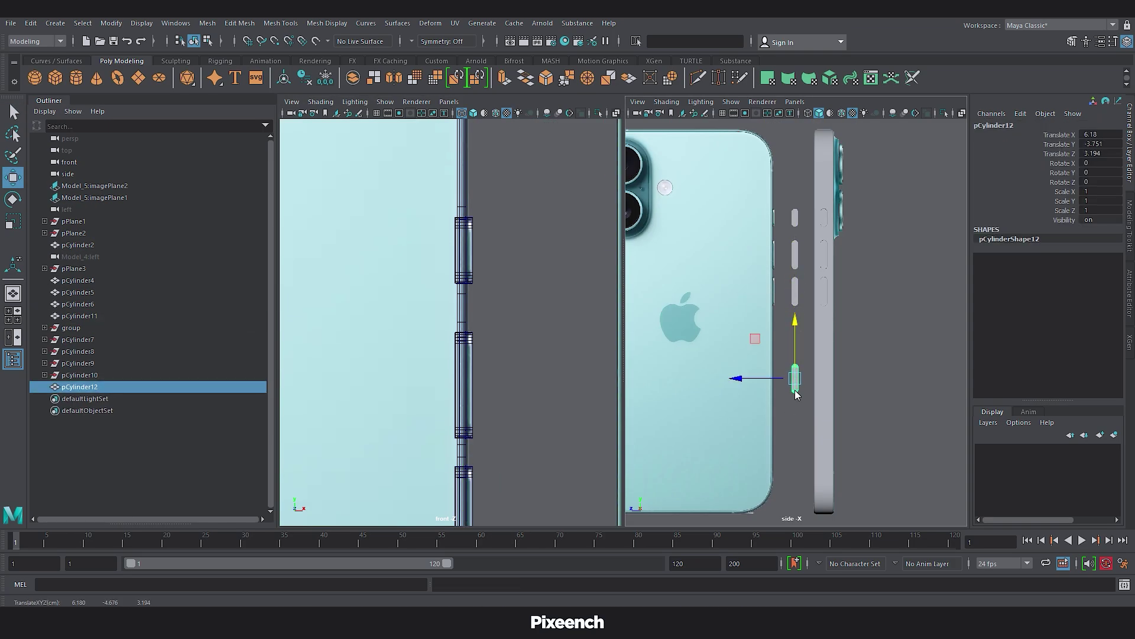
Lengthen the duplicated button shape by moving its lower-end vertices down, and return to object mode.
{"action": "right_click_drag", "start_coordinate": [795, 391], "coordinate": [735, 304]}
{"action": "left_click_drag", "start_coordinate": [814, 383], "coordinate": [784, 406]}
{"action": "left_click_drag", "start_coordinate": [796, 335], "coordinate": [796, 340]}
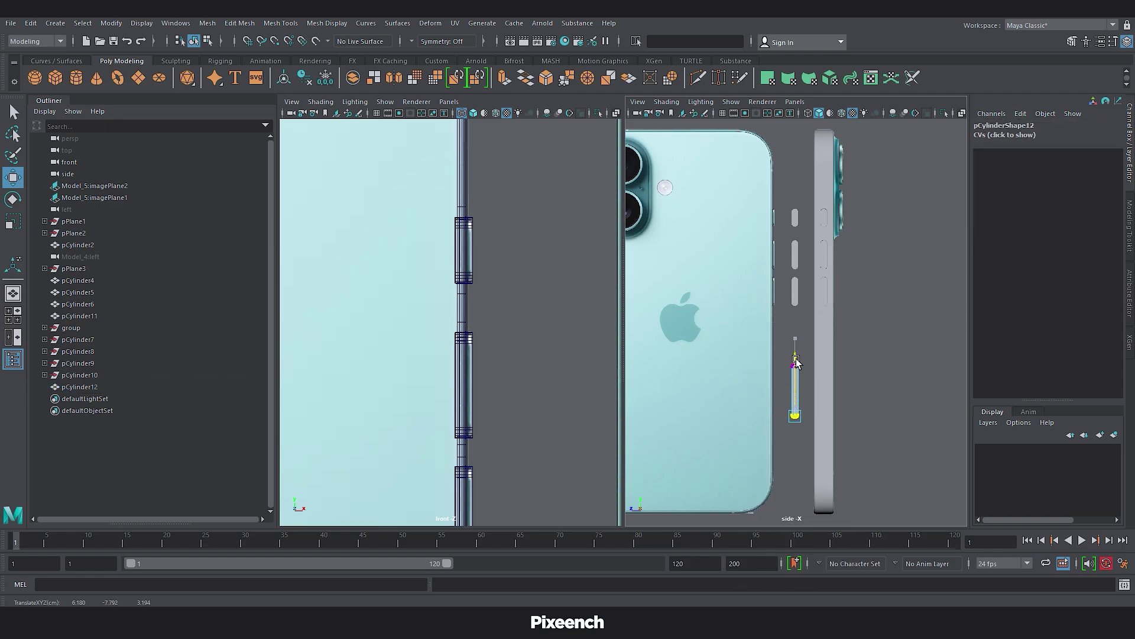
{"action": "key", "text": "F8"}
{"action": "key", "text": "shift+f"}
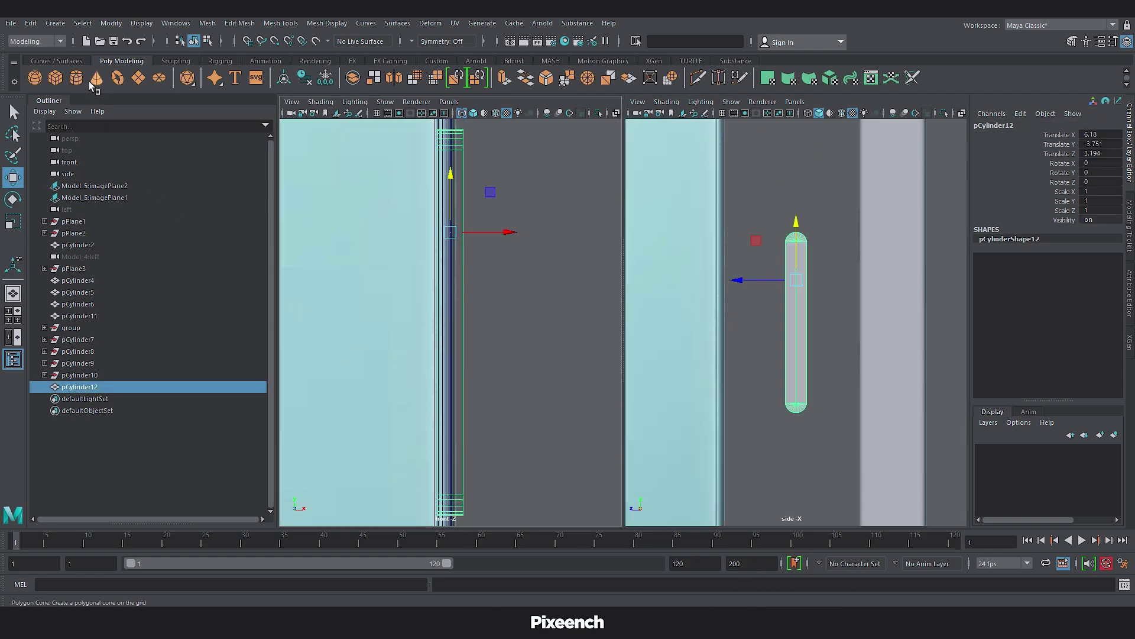
Create a small polygon cylinder centred on the rounded lower end of the long button shape.
{"action": "left_click", "coordinate": [77, 78]}
{"action": "left_click_drag", "start_coordinate": [797, 404], "coordinate": [769, 423]}
{"action": "key", "text": "4"}
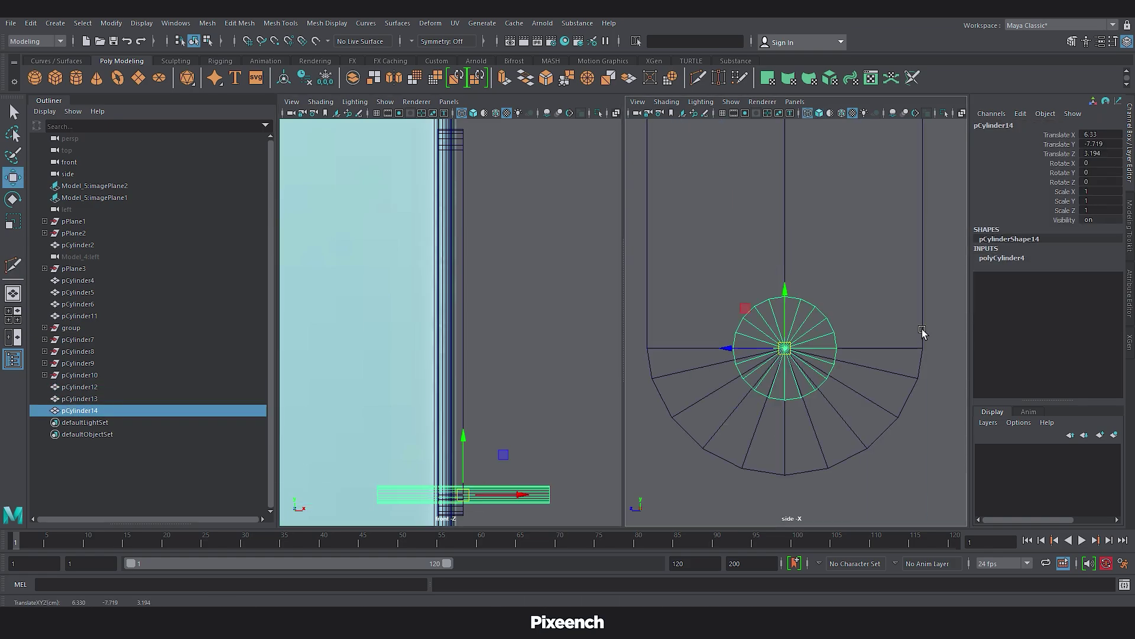
Insert horizontal edge loops with Multi-Cut on the long button shape just above its rounded lower end.
{"action": "left_click", "coordinate": [923, 330]}
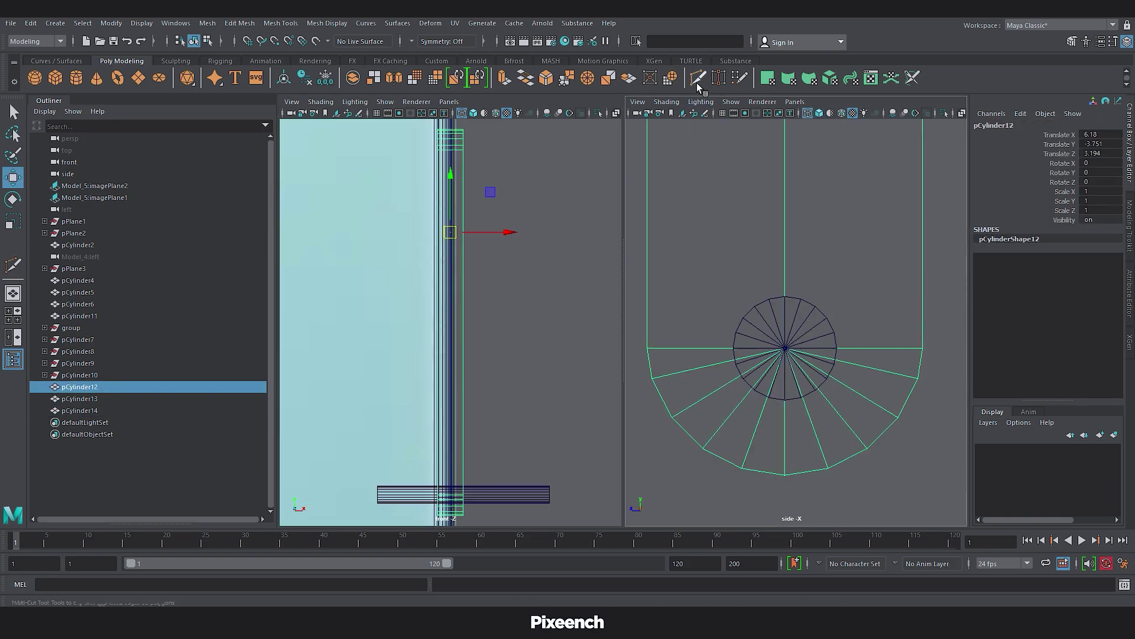
{"action": "left_click", "coordinate": [699, 78]}
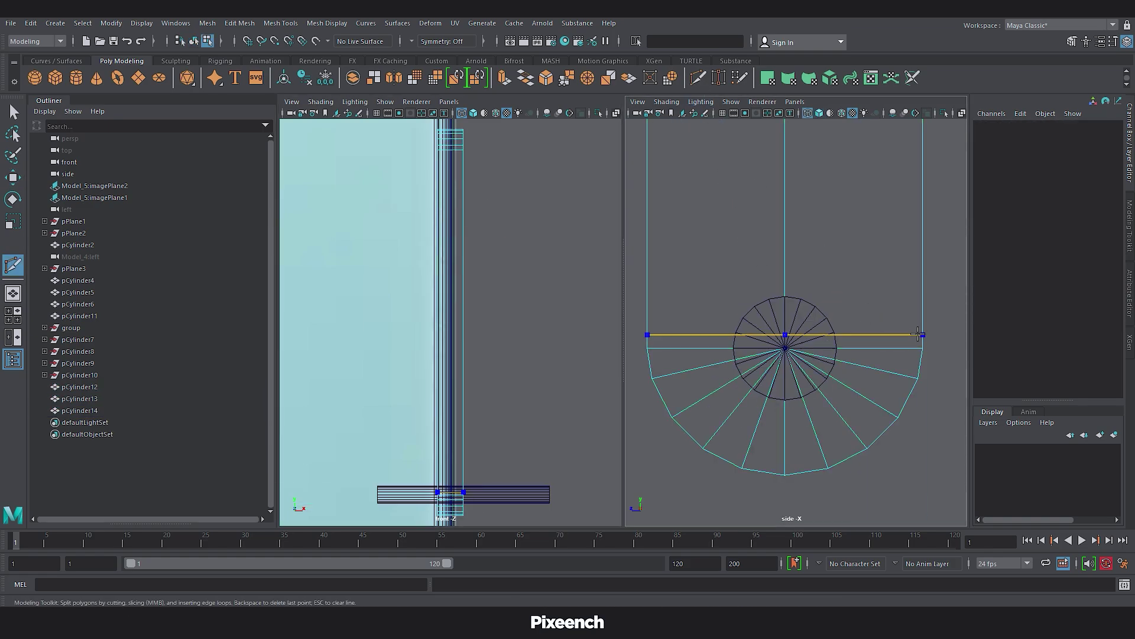
{"action": "left_click", "coordinate": [918, 304], "text": "ctrl"}
{"action": "right_click_drag", "start_coordinate": [820, 301], "coordinate": [874, 265]}
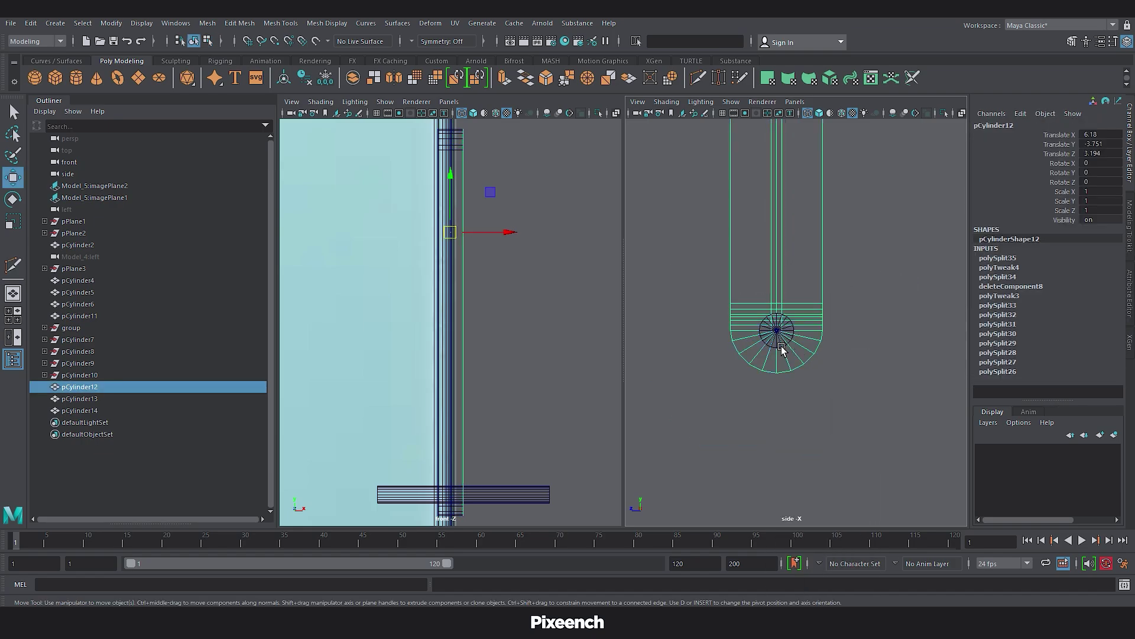
Subtract the small cylinder from the long button shape with a Boolean Difference using the Normal intersection classification.
{"action": "left_click", "coordinate": [782, 350], "text": "shift"}
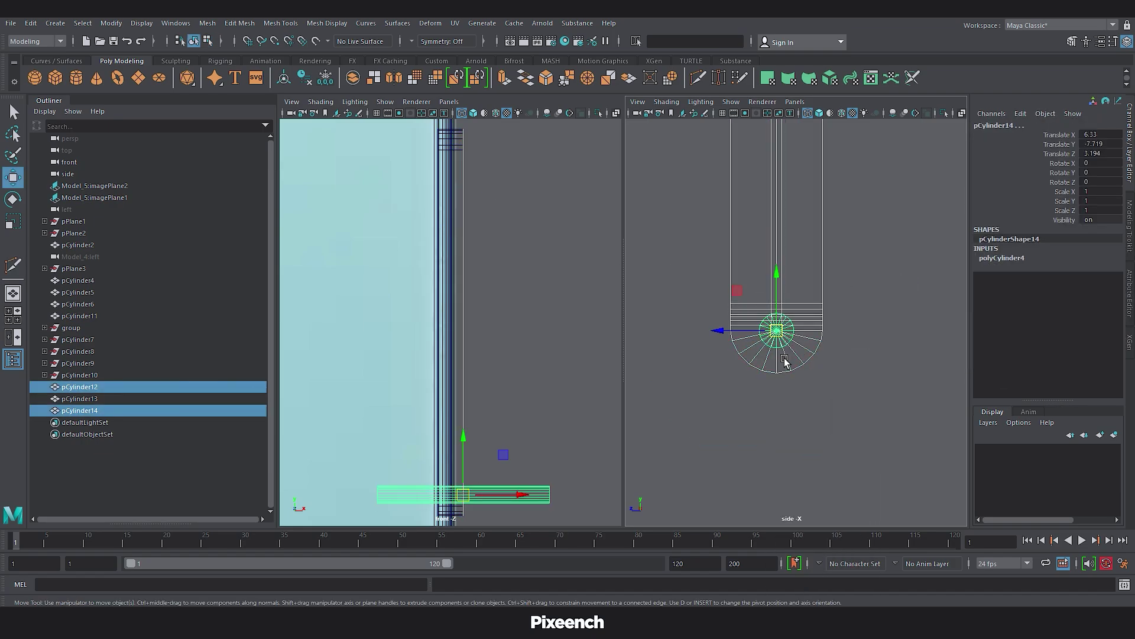
{"action": "left_click", "coordinate": [207, 23]}
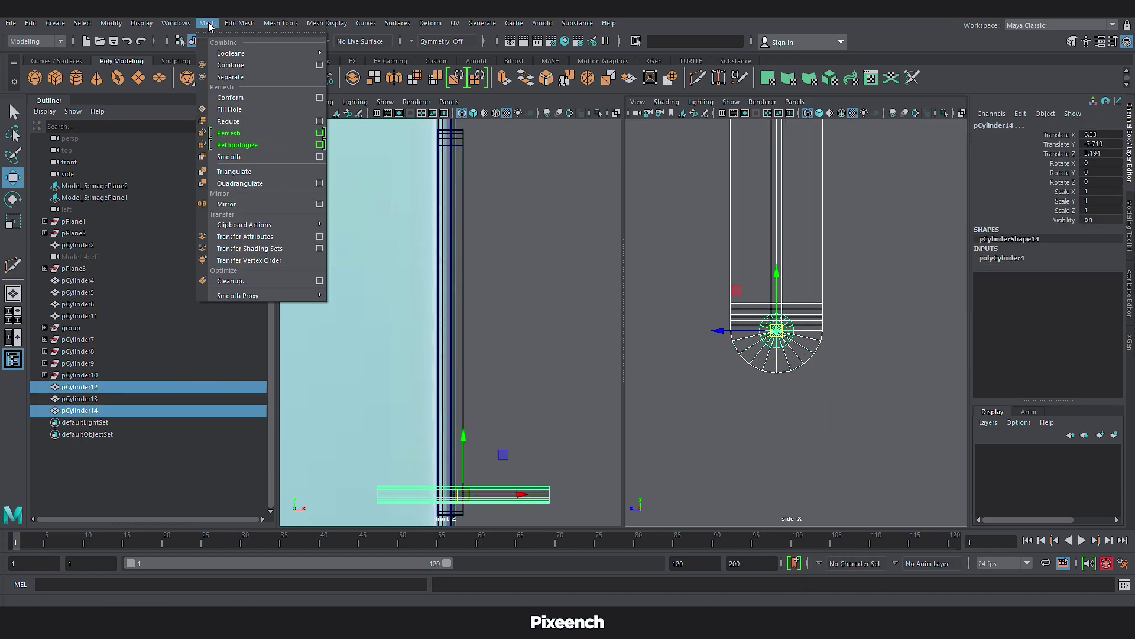
{"action": "mouse_move", "coordinate": [228, 58]}
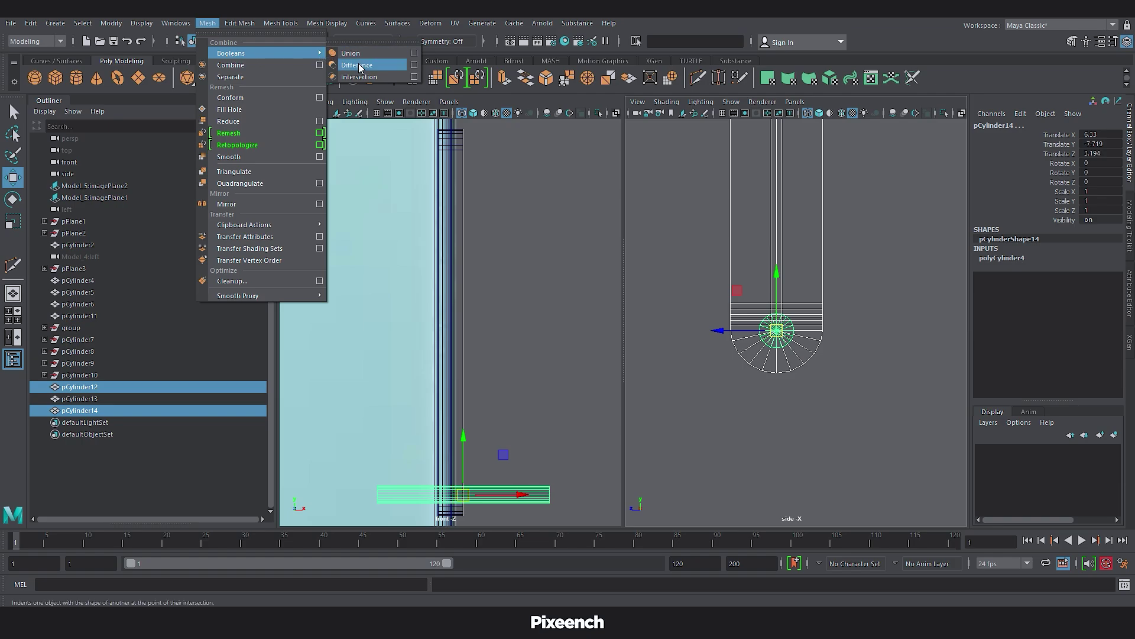
{"action": "left_click", "coordinate": [412, 65]}
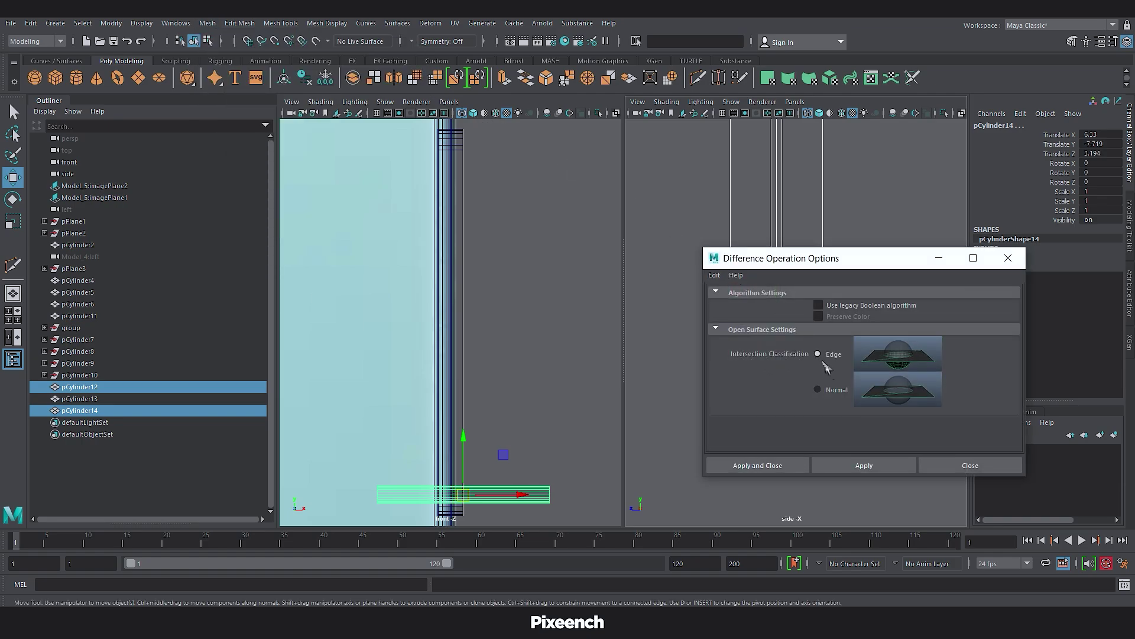
{"action": "left_click", "coordinate": [841, 388]}
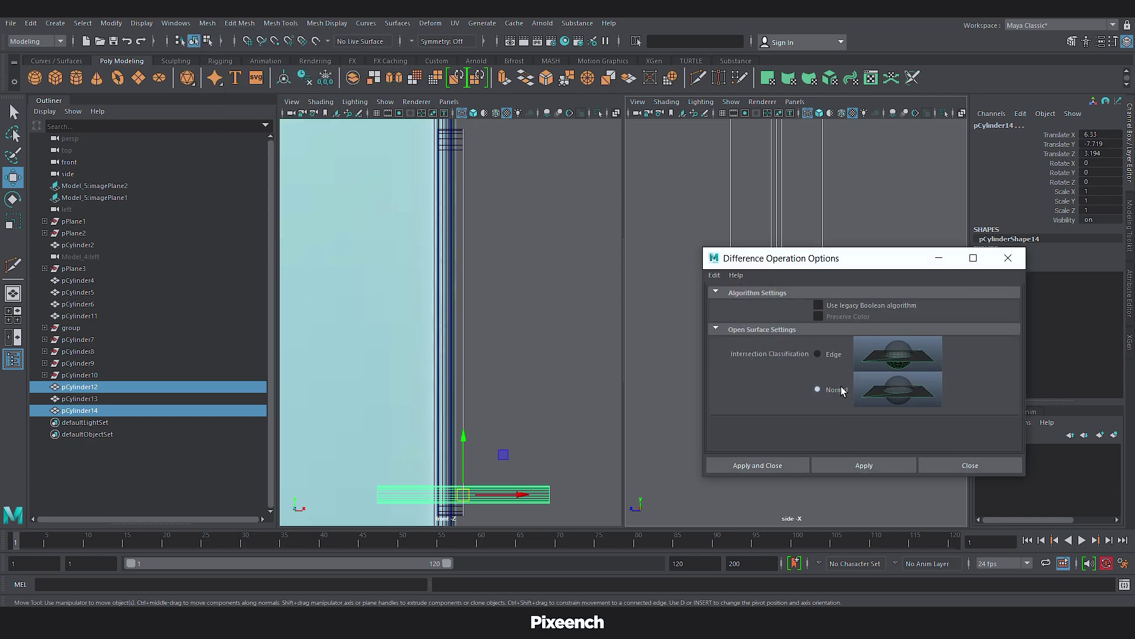
{"action": "left_click", "coordinate": [743, 466]}
Select the vertices around the round hole in the long button shape's lower end.
{"action": "right_click_drag", "start_coordinate": [793, 301], "coordinate": [737, 306]}
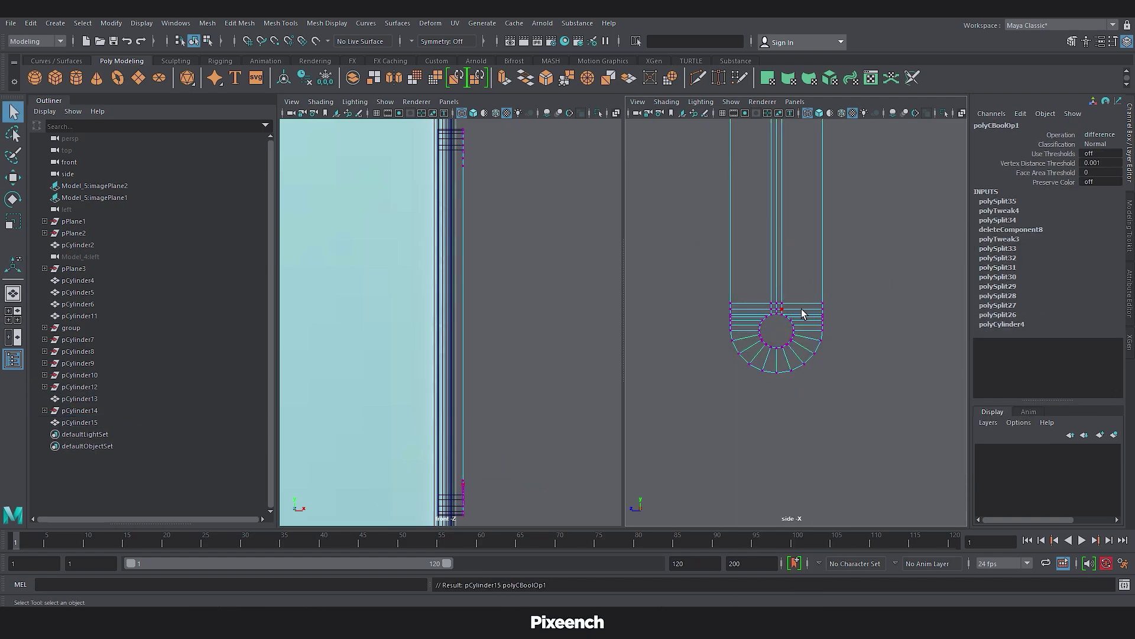
{"action": "left_click_drag", "start_coordinate": [758, 354], "coordinate": [759, 353]}
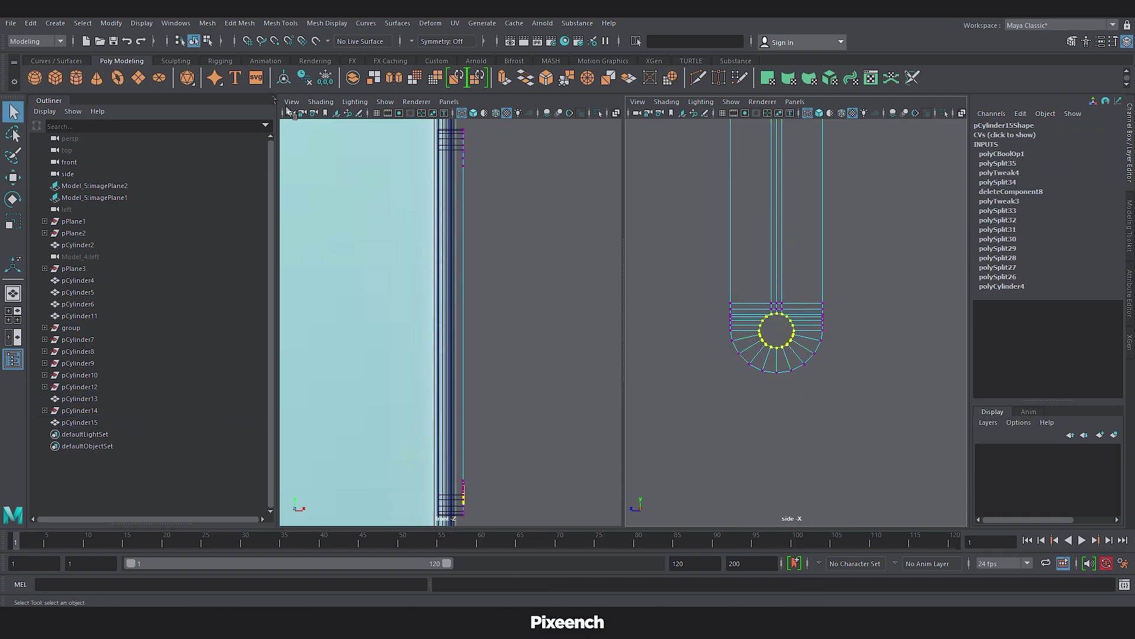
{"action": "left_click", "coordinate": [240, 22]}
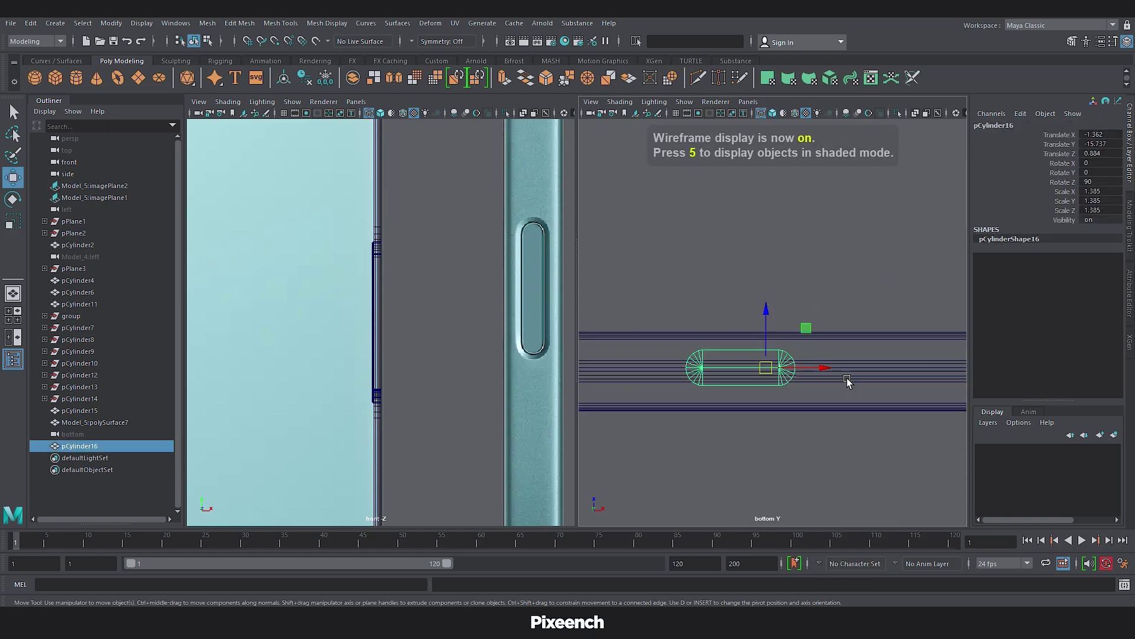
Set the Insert Edge Loop tool to multiple edge loops with 1 loop, and insert a vertical loop at the centre of the phone's bottom edge.
{"action": "left_click", "coordinate": [846, 380]}
{"action": "scroll", "coordinate": [858, 465], "scroll_direction": "down", "scroll_amount": 4}
{"action": "left_click", "coordinate": [280, 22]}
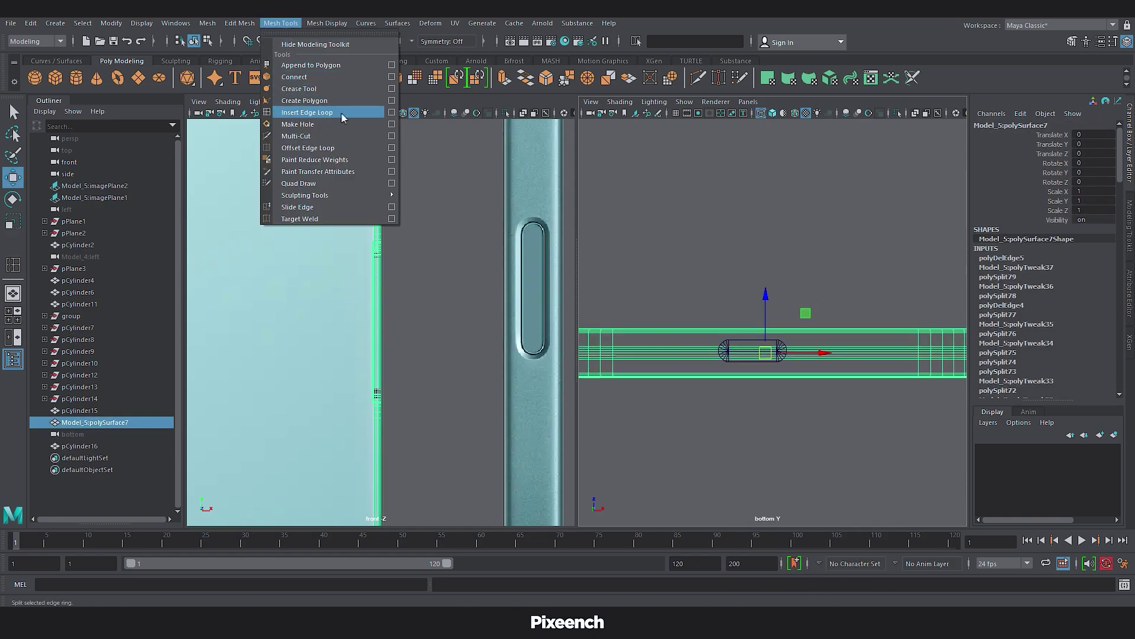
{"action": "left_click", "coordinate": [390, 114]}
{"action": "left_click", "coordinate": [170, 317]}
{"action": "left_click", "coordinate": [176, 342]}
{"action": "type", "text": "1"}
{"action": "left_click", "coordinate": [336, 213]}
{"action": "left_click", "coordinate": [748, 343]}
{"action": "key", "text": "w"}
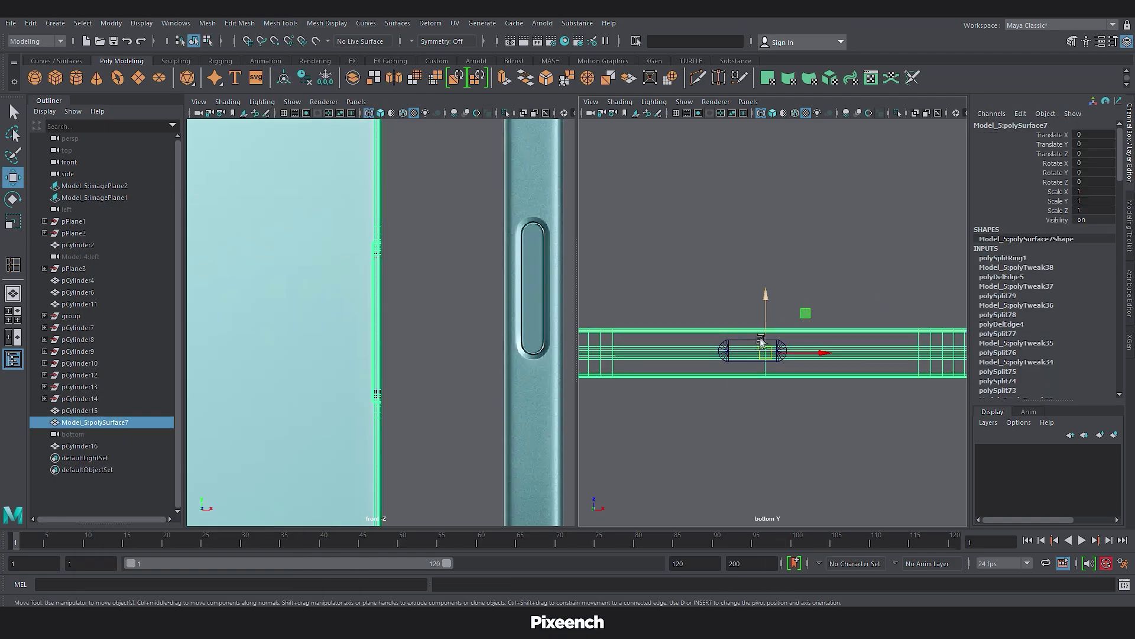
Centre the port pill shape's pivot and snap the shape onto the centre edge loop of the phone's bottom edge.
{"action": "left_click", "coordinate": [748, 343]}
{"action": "left_click", "coordinate": [16, 265]}
{"action": "left_click", "coordinate": [754, 341]}
{"action": "key", "text": "w"}
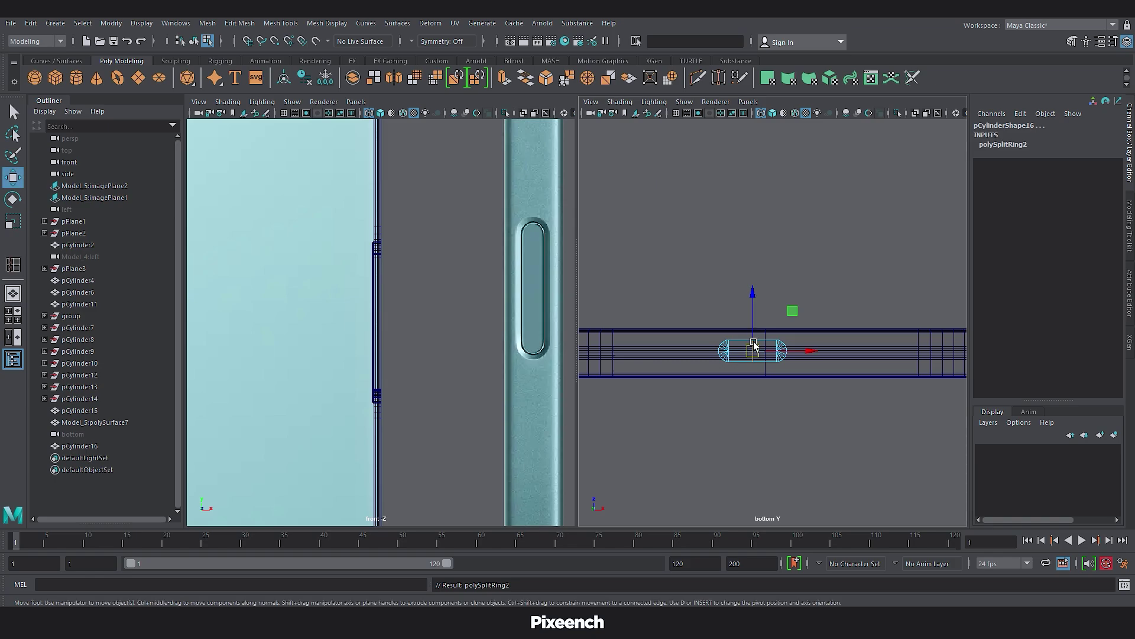
{"action": "right_click_drag", "start_coordinate": [753, 342], "coordinate": [803, 277]}
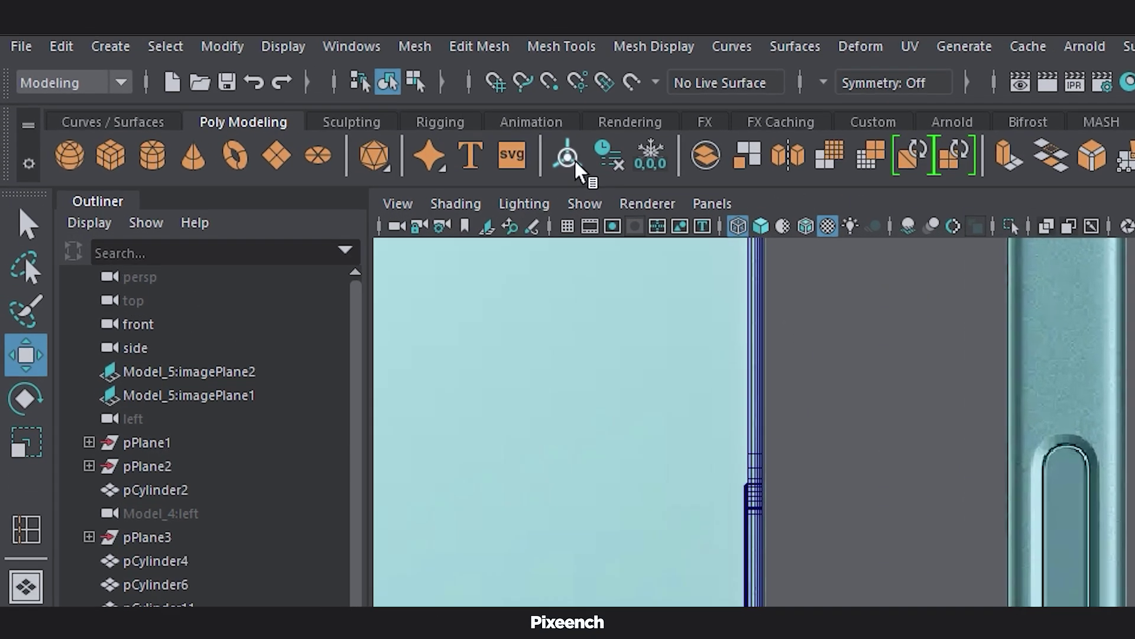
{"action": "left_click", "coordinate": [570, 157]}
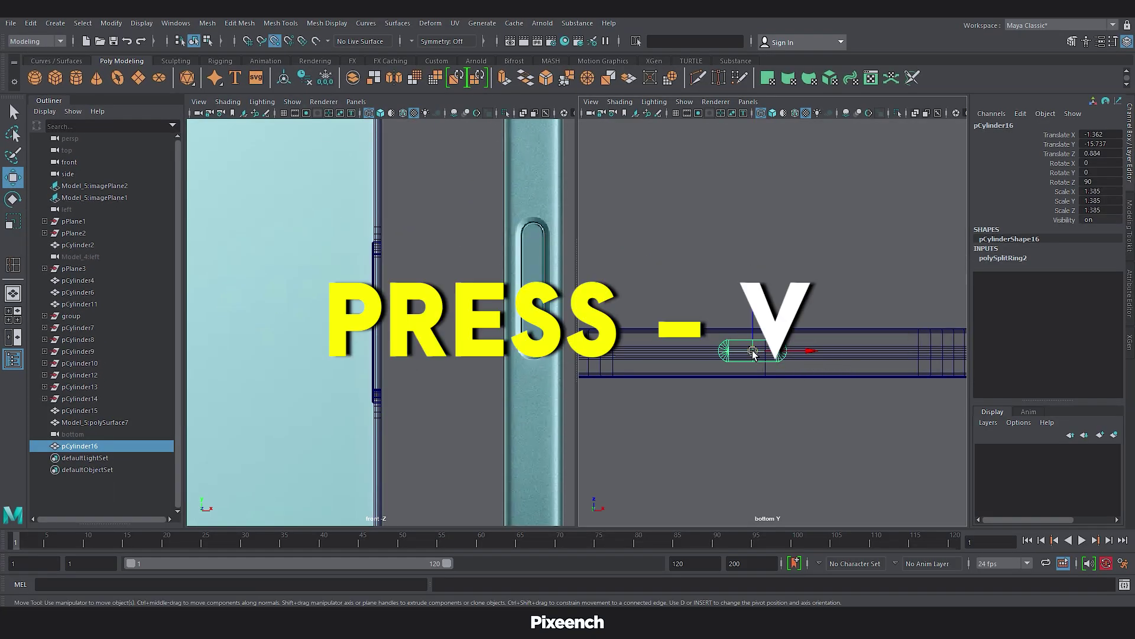
{"action": "left_click_drag", "start_coordinate": [754, 353], "coordinate": [767, 353]}
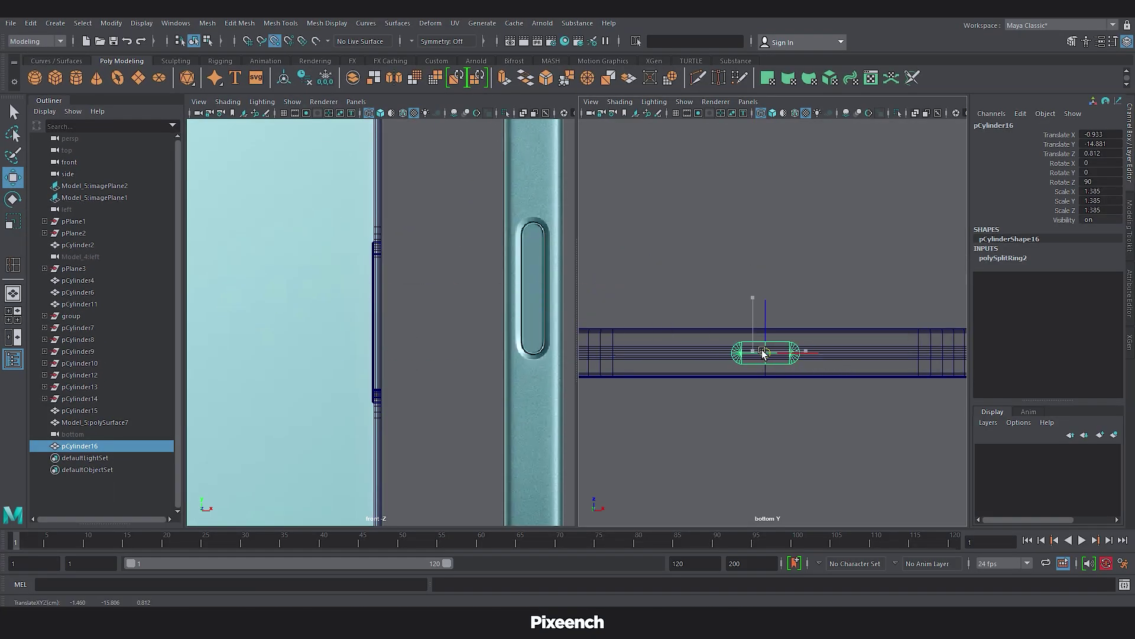
Create a small polygon cylinder beside the port pill shape with height 0.5 and radius 0.15.
{"action": "left_click", "coordinate": [76, 79]}
{"action": "left_click", "coordinate": [815, 357]}
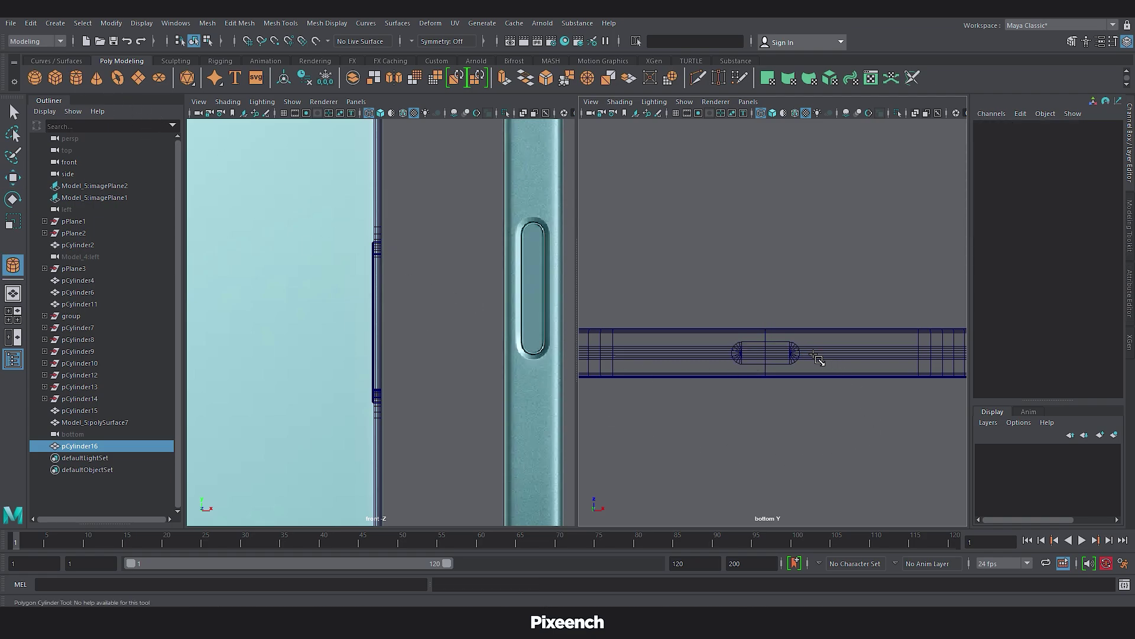
{"action": "left_click", "coordinate": [819, 358]}
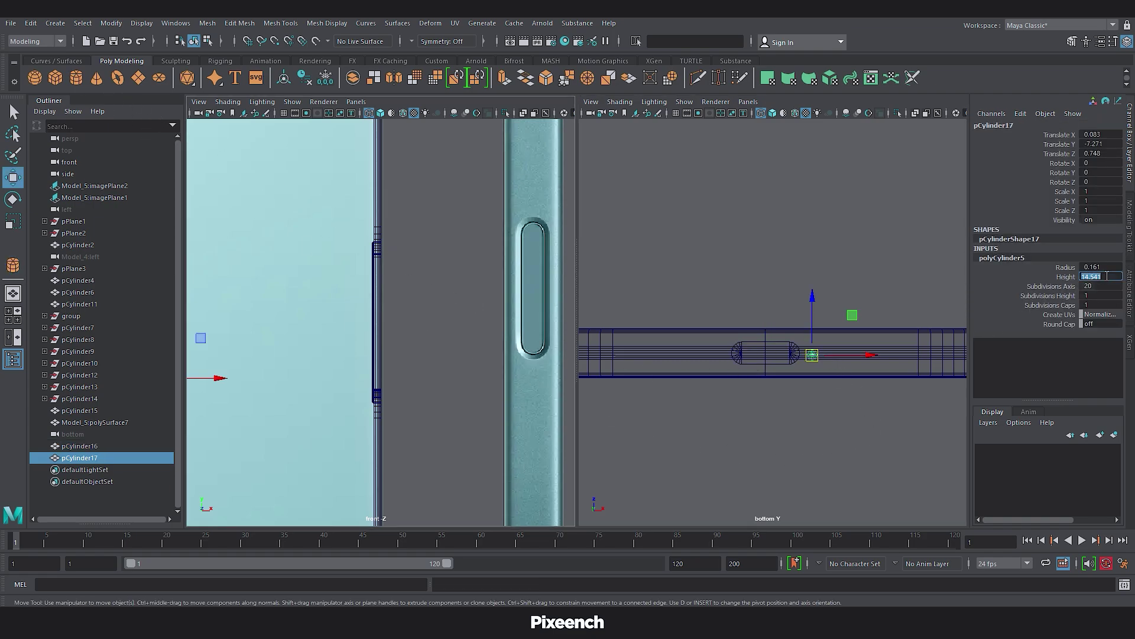
{"action": "type", "text": "0.5"}
{"action": "key", "text": "Return"}
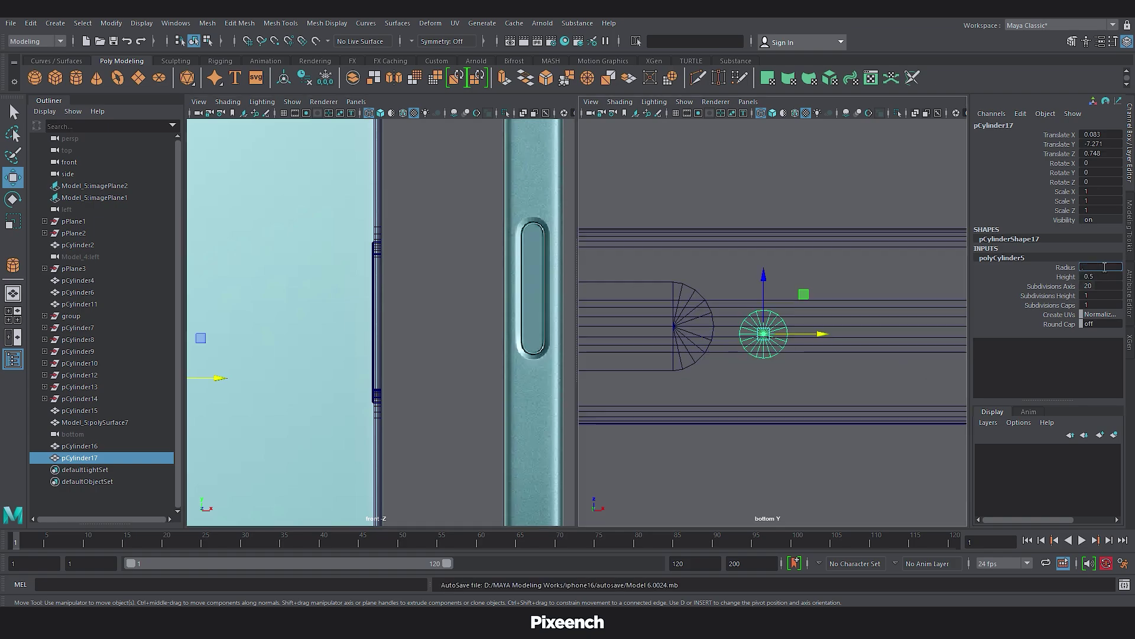
{"action": "left_click", "coordinate": [1101, 267]}
{"action": "type", "text": "0.15"}
{"action": "key", "text": "Return"}
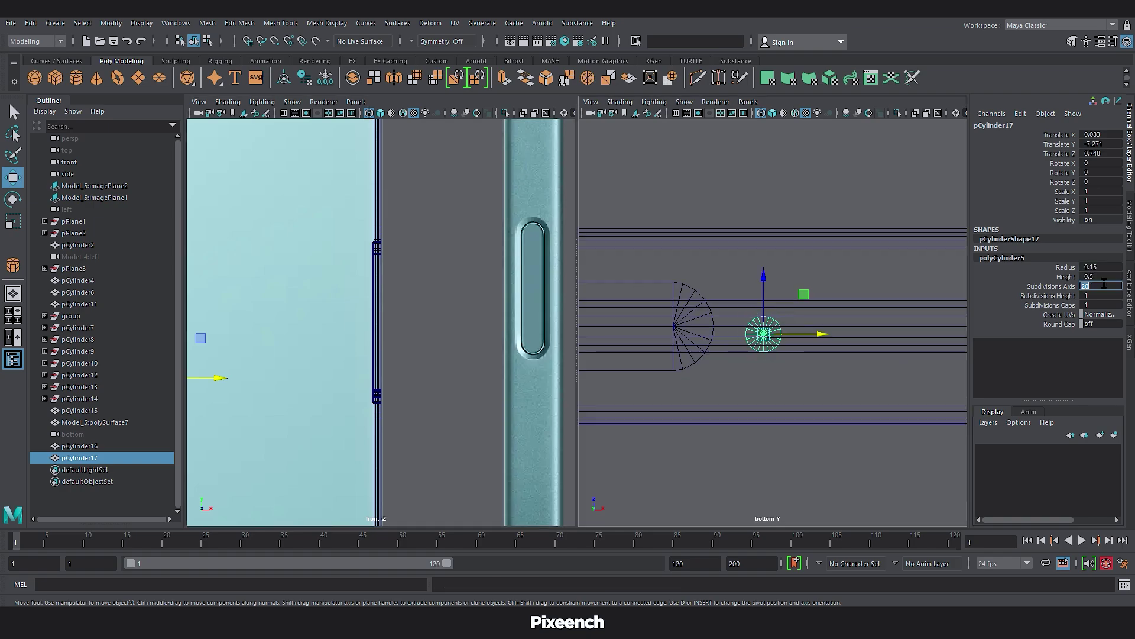
Snap the small cylinder onto the bottom edge's centre line and place a duplicate on the other side of the port shape.
{"action": "scroll", "coordinate": [796, 346], "scroll_direction": "up", "scroll_amount": 2}
{"action": "left_click", "coordinate": [763, 360]}
{"action": "key", "text": "v"}
{"action": "left_click_drag", "start_coordinate": [761, 337], "coordinate": [825, 330]}
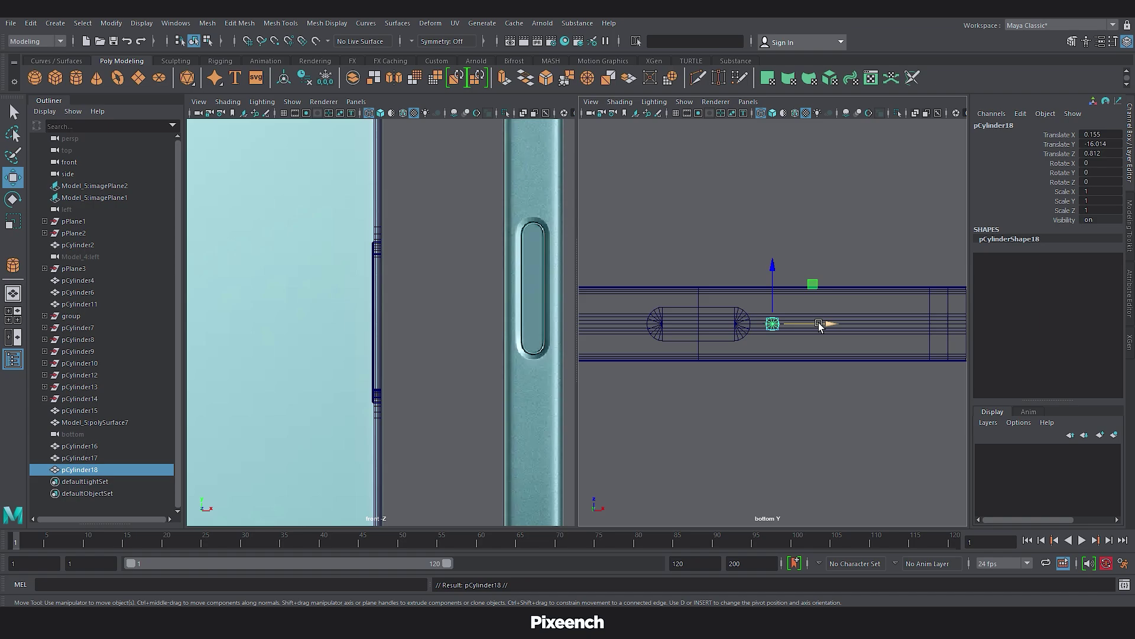
{"action": "left_click_drag", "start_coordinate": [820, 324], "coordinate": [722, 324]}
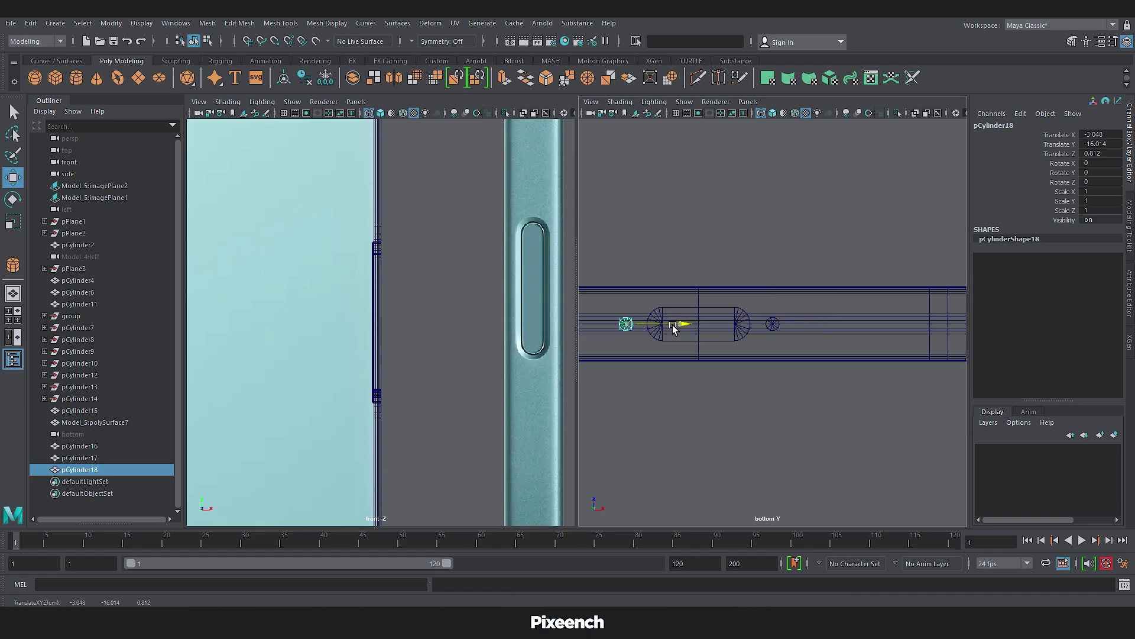
{"action": "left_click", "coordinate": [731, 417]}
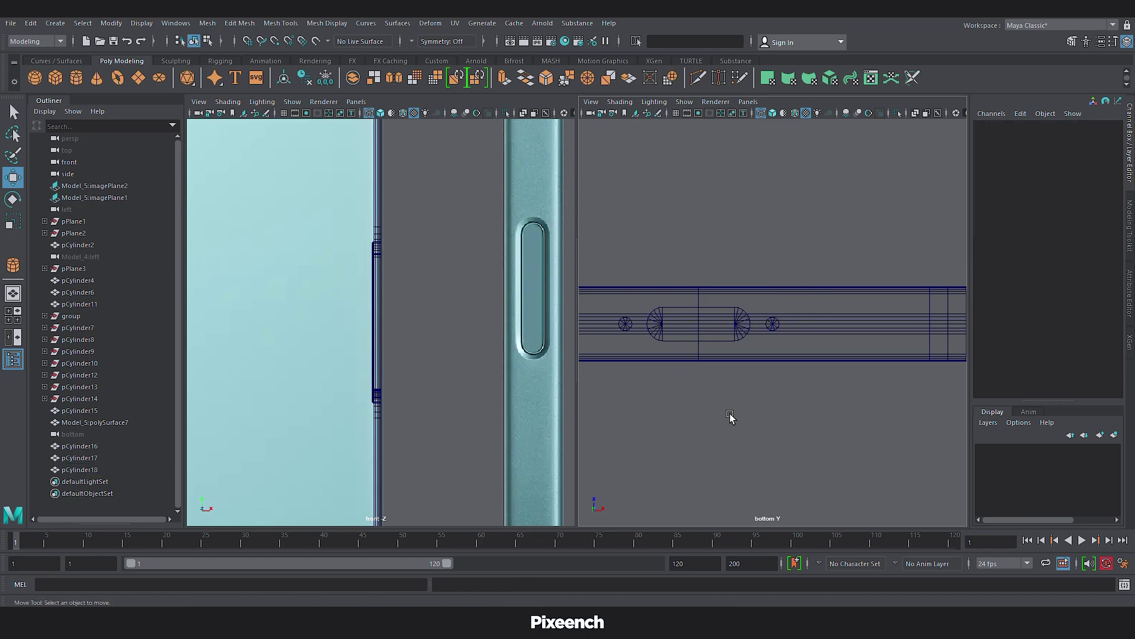
Duplicate the small cylinder on the positive X side into a row of five speaker-hole copies spaced about 0.48 apart.
{"action": "left_click", "coordinate": [774, 326]}
{"action": "key", "text": "ctrl+d"}
{"action": "left_click_drag", "start_coordinate": [830, 324], "coordinate": [877, 326]}
{"action": "key", "text": "ctrl+d"}
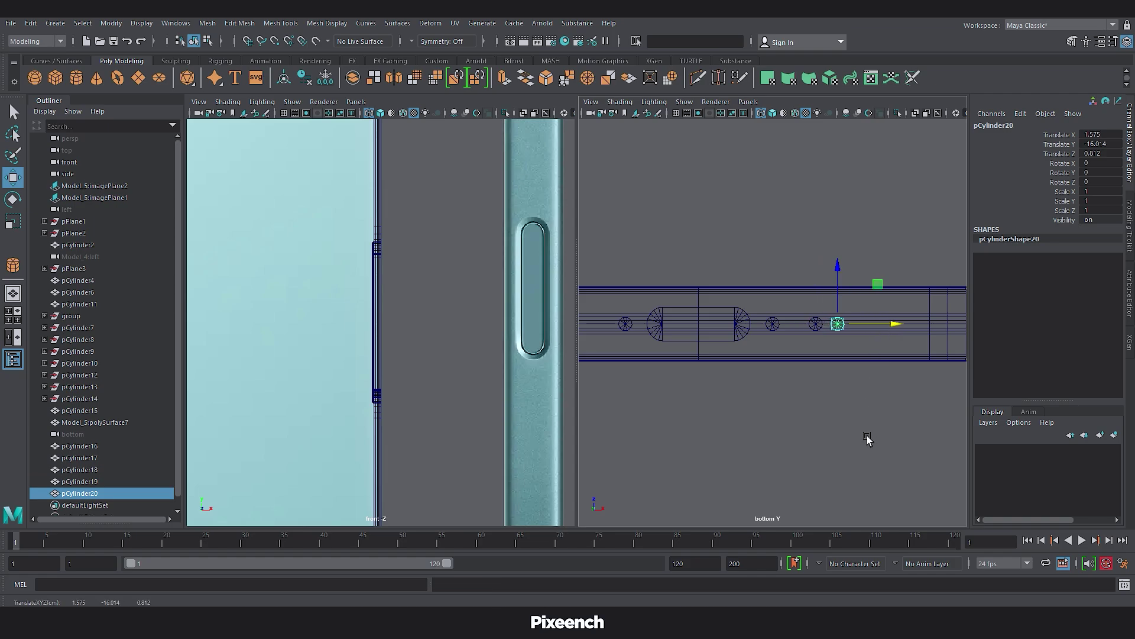
{"action": "key", "text": "shift+d"}
{"action": "key", "text": "shift+d"}
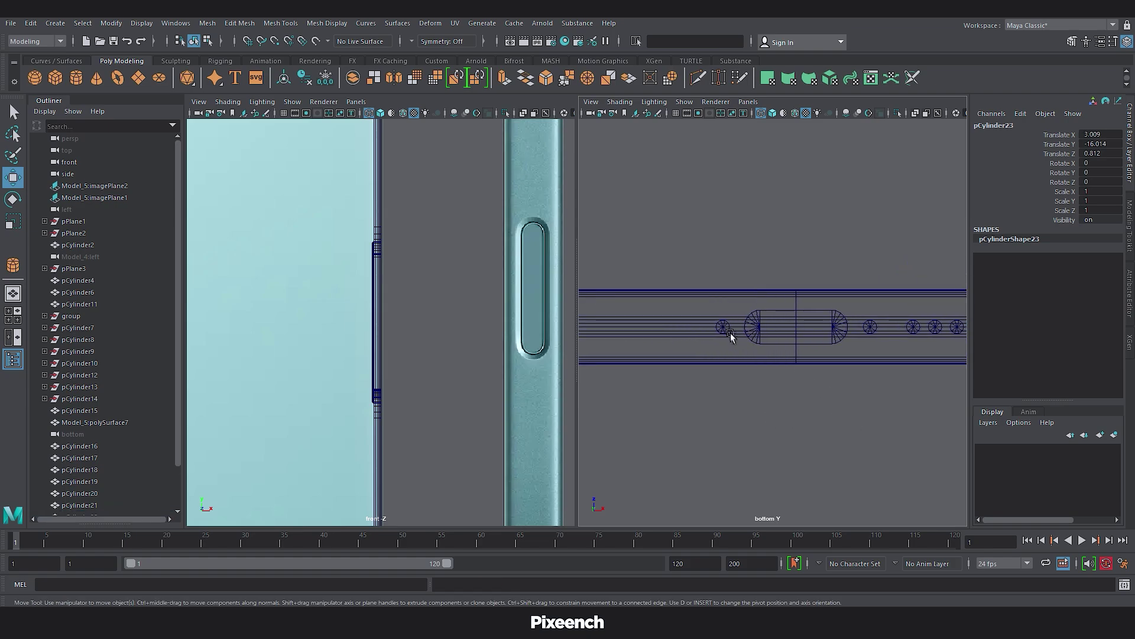
Duplicate the cylinder on the negative X side outward into a row of evenly spaced speaker-hole copies.
{"action": "key", "text": "ctrl+z"}
{"action": "left_click_drag", "start_coordinate": [777, 329], "coordinate": [744, 329]}
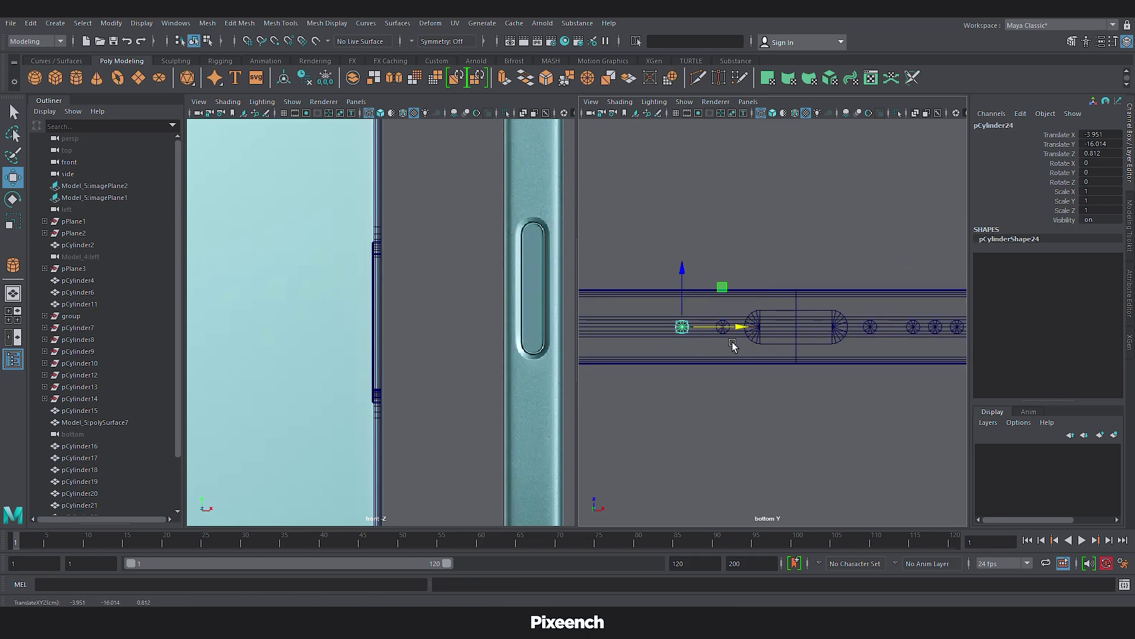
{"action": "key", "text": "shift+d"}
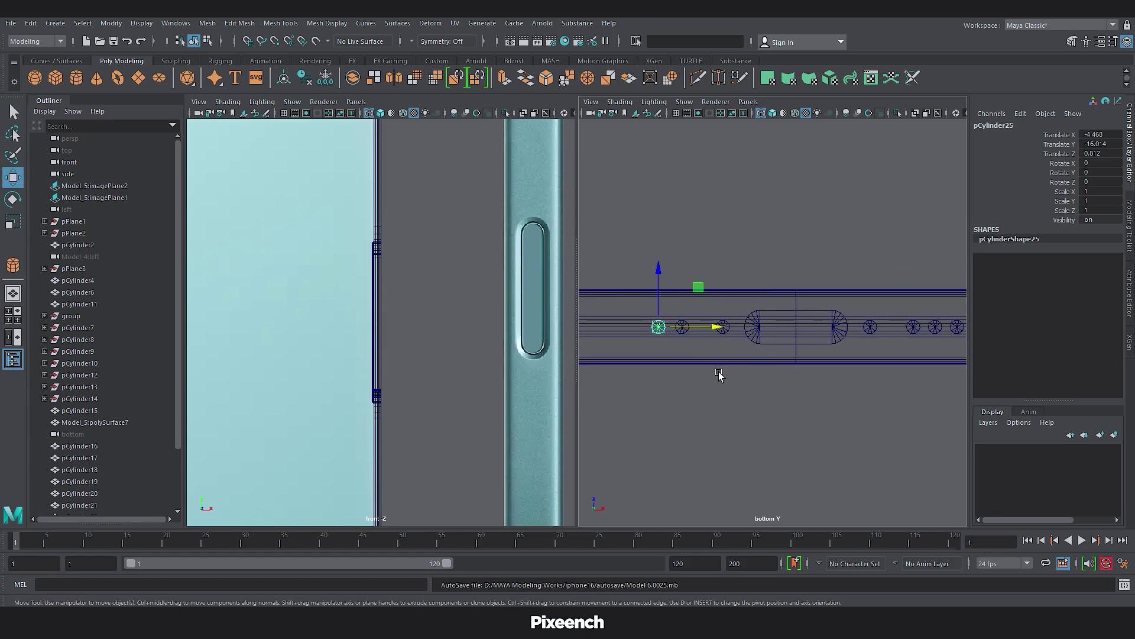
{"action": "left_click", "coordinate": [757, 423]}
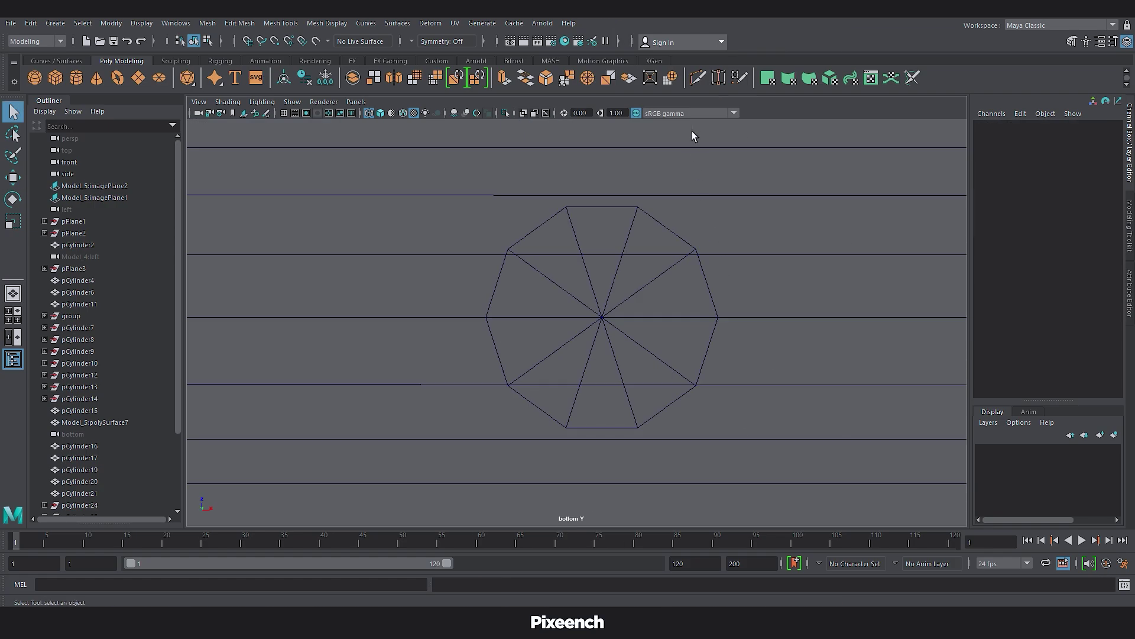
Insert Multi-Cut edge loops across the phone's bottom edge to line up with the sides of the hole cylinders.
{"action": "left_click", "coordinate": [698, 77]}
{"action": "left_click", "coordinate": [740, 255], "text": "ctrl"}
{"action": "left_click", "coordinate": [695, 255], "text": "ctrl"}
{"action": "left_click", "coordinate": [636, 200], "text": "ctrl"}
{"action": "left_click", "coordinate": [568, 202], "text": "ctrl"}
{"action": "left_click", "coordinate": [508, 206], "text": "ctrl"}
{"action": "left_click", "coordinate": [466, 200], "text": "ctrl"}
Subtract the combined hole cylinders from the phone body with a Boolean Difference.
{"action": "right_click_drag", "start_coordinate": [681, 300], "coordinate": [720, 288]}
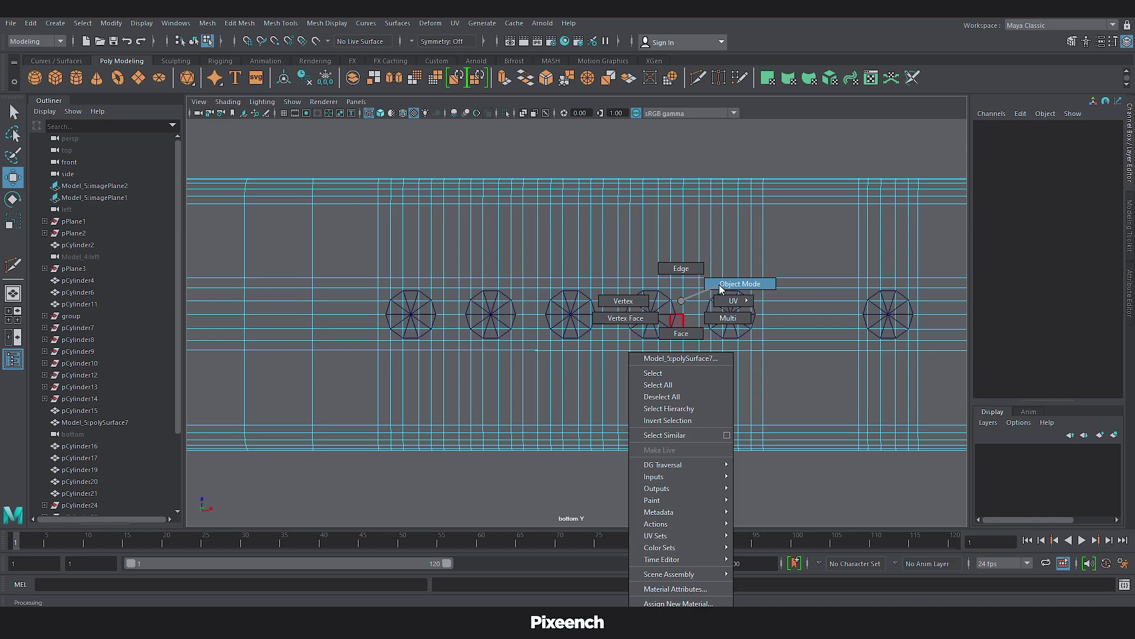
{"action": "left_click", "coordinate": [731, 307]}
{"action": "key", "text": "y"}
{"action": "left_click", "coordinate": [209, 23]}
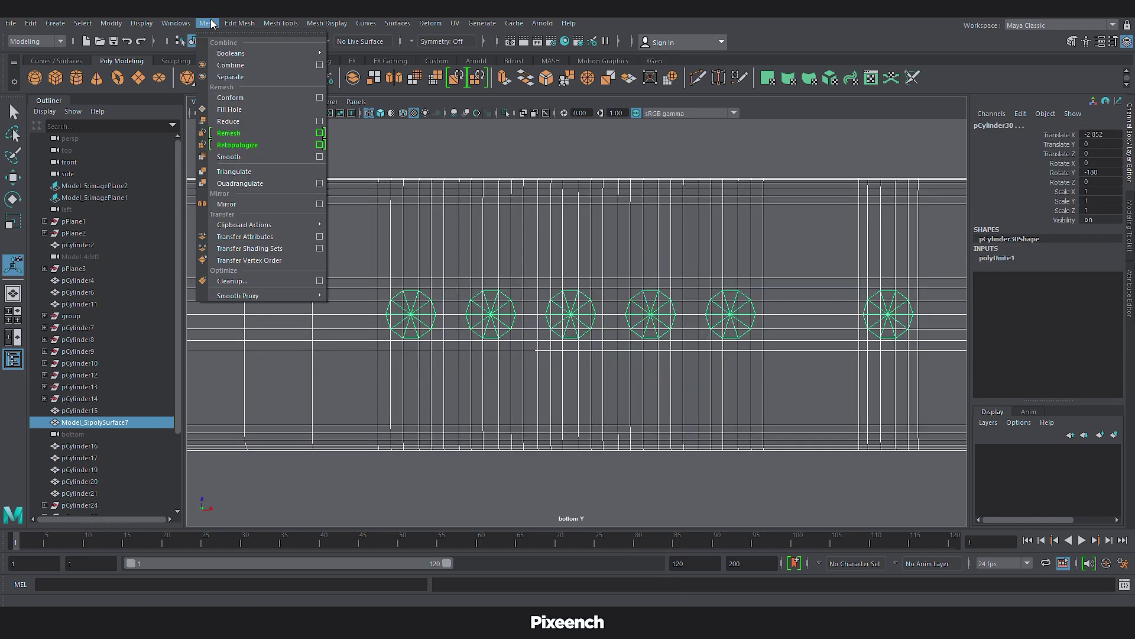
{"action": "mouse_move", "coordinate": [230, 53]}
{"action": "left_click", "coordinate": [360, 65]}
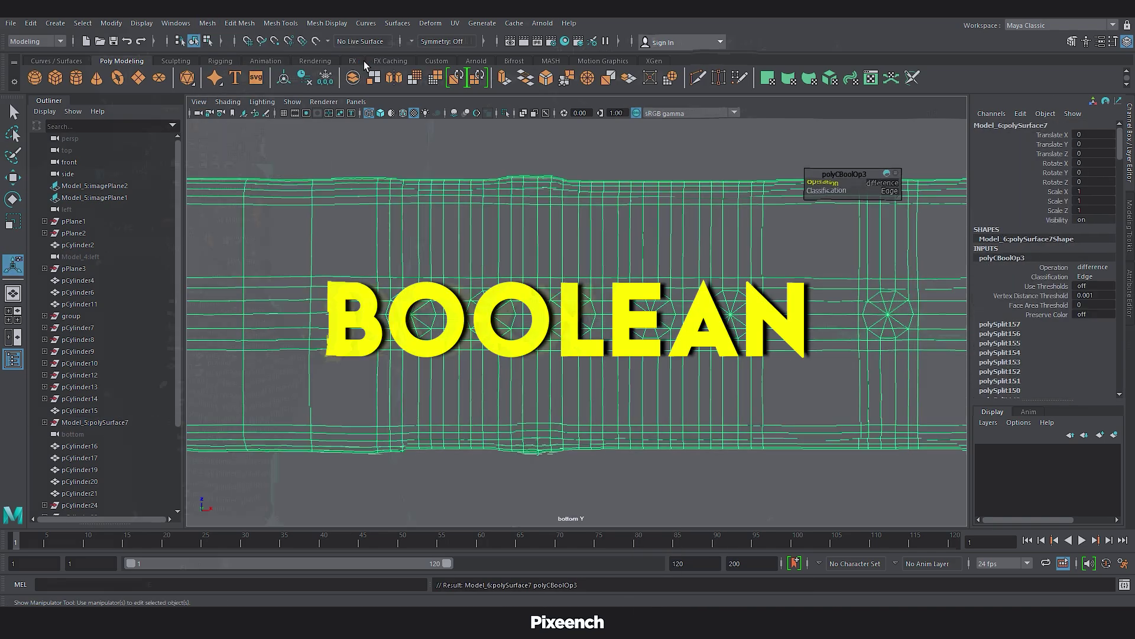
Select the phone body's vertices around the speaker and screw holes and merge them.
{"action": "right_click_drag", "start_coordinate": [841, 303], "coordinate": [788, 301]}
{"action": "left_click_drag", "start_coordinate": [888, 309], "coordinate": [657, 328]}
{"action": "left_click", "coordinate": [240, 23]}
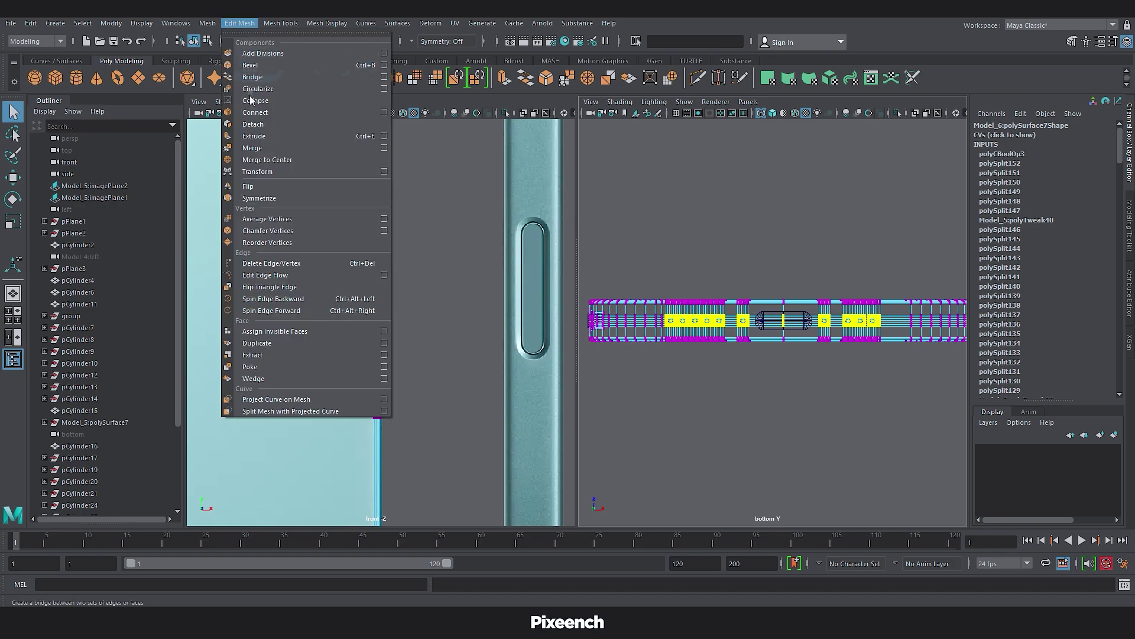
{"action": "left_click", "coordinate": [252, 147]}
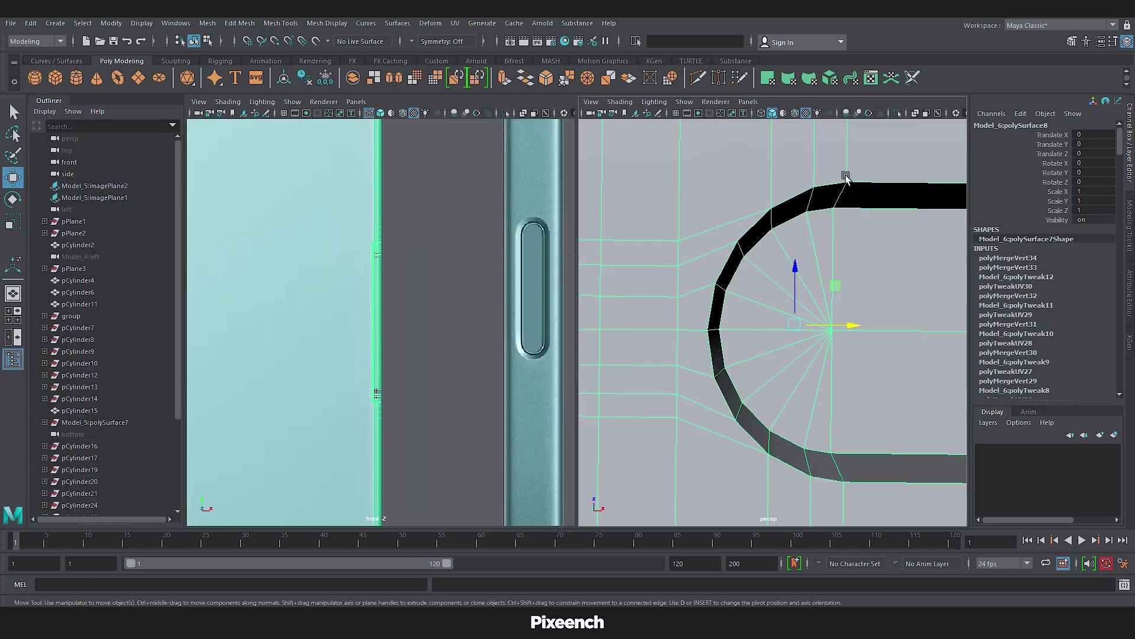
Bevel the outer edge loop around the pill-shaped port opening.
{"action": "right_click_drag", "start_coordinate": [848, 179], "coordinate": [869, 184]}
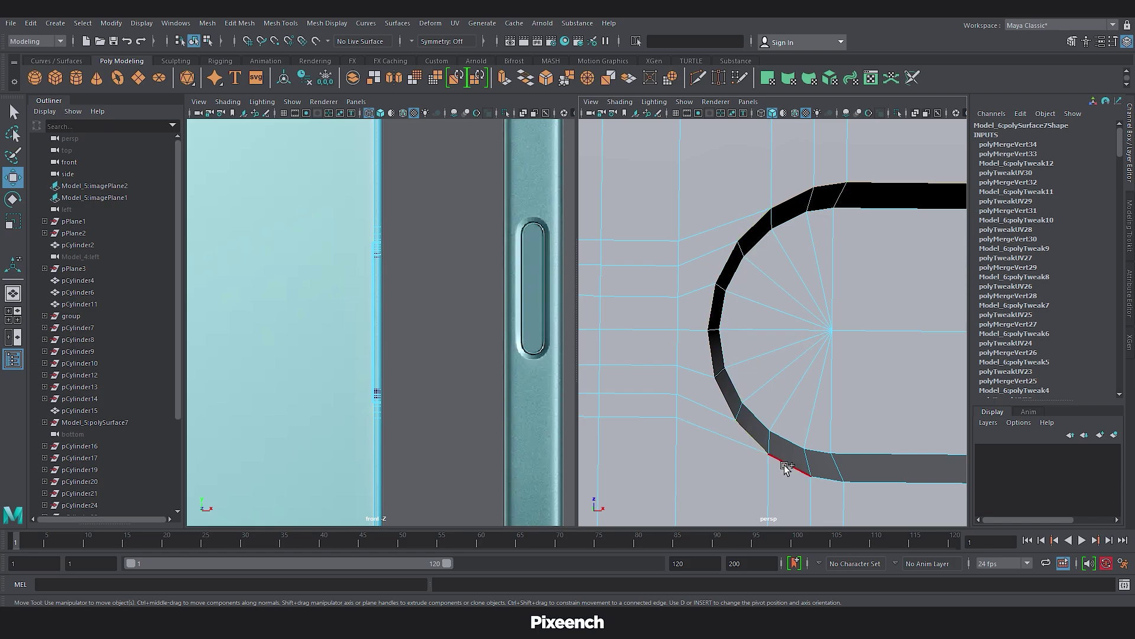
{"action": "scroll", "coordinate": [879, 436], "scroll_direction": "down", "scroll_amount": 5}
{"action": "middle_click_drag", "start_coordinate": [879, 436], "coordinate": [711, 386], "text": "alt"}
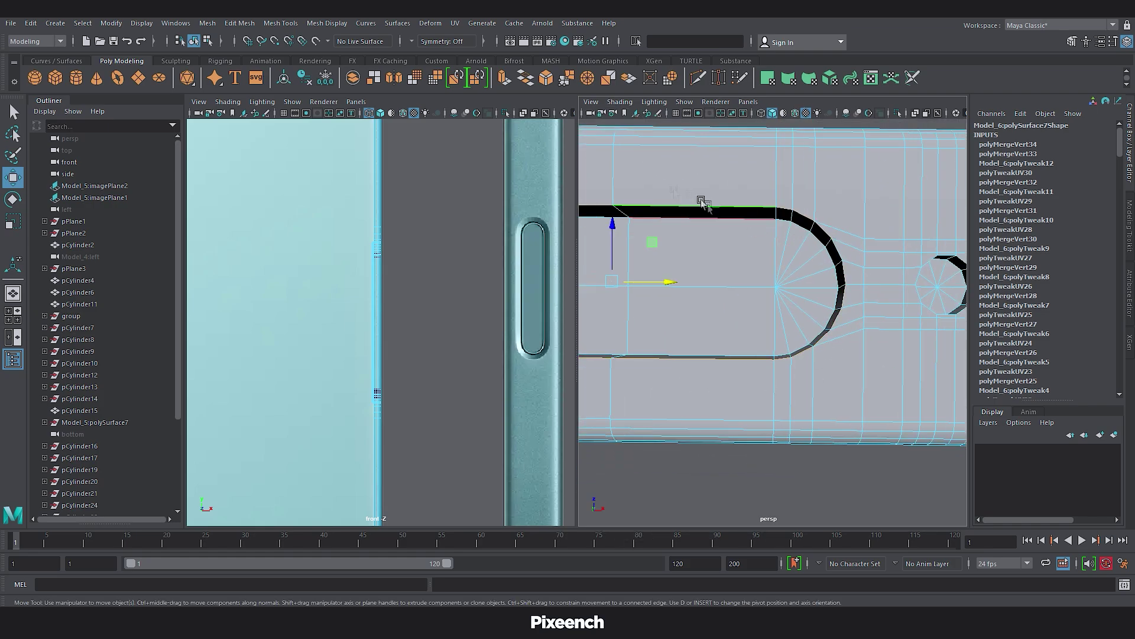
{"action": "key", "text": "ctrl+b"}
{"action": "left_click_drag", "start_coordinate": [892, 329], "coordinate": [845, 327]}
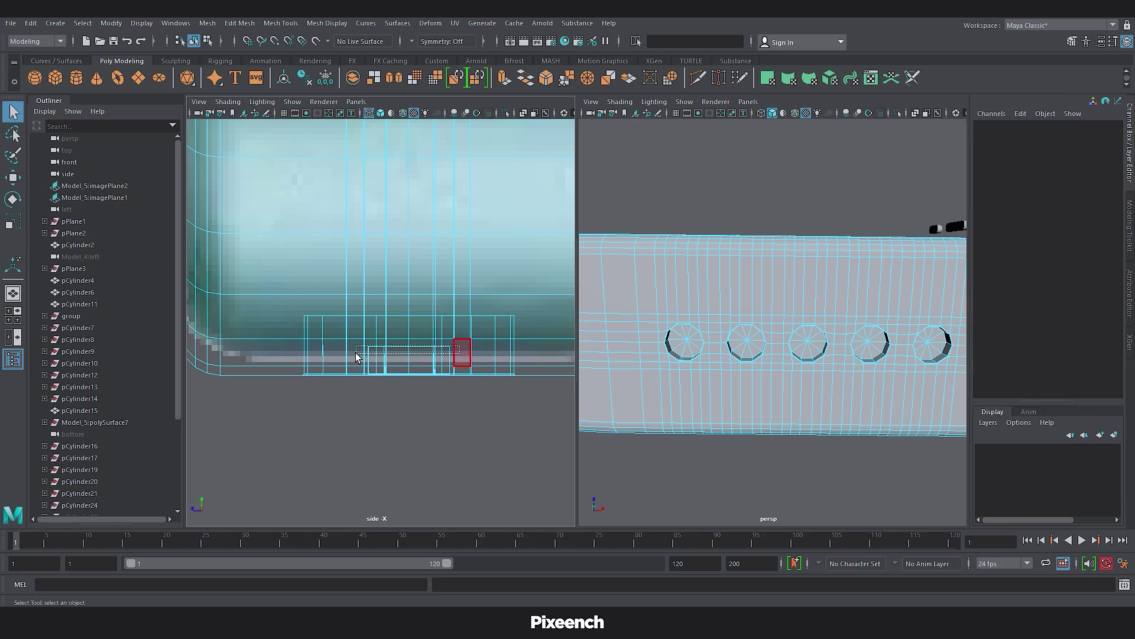
Select the inner floor faces of the speaker holes from the side and delete them, leaving the holes open.
{"action": "left_click_drag", "start_coordinate": [356, 356], "coordinate": [355, 357]}
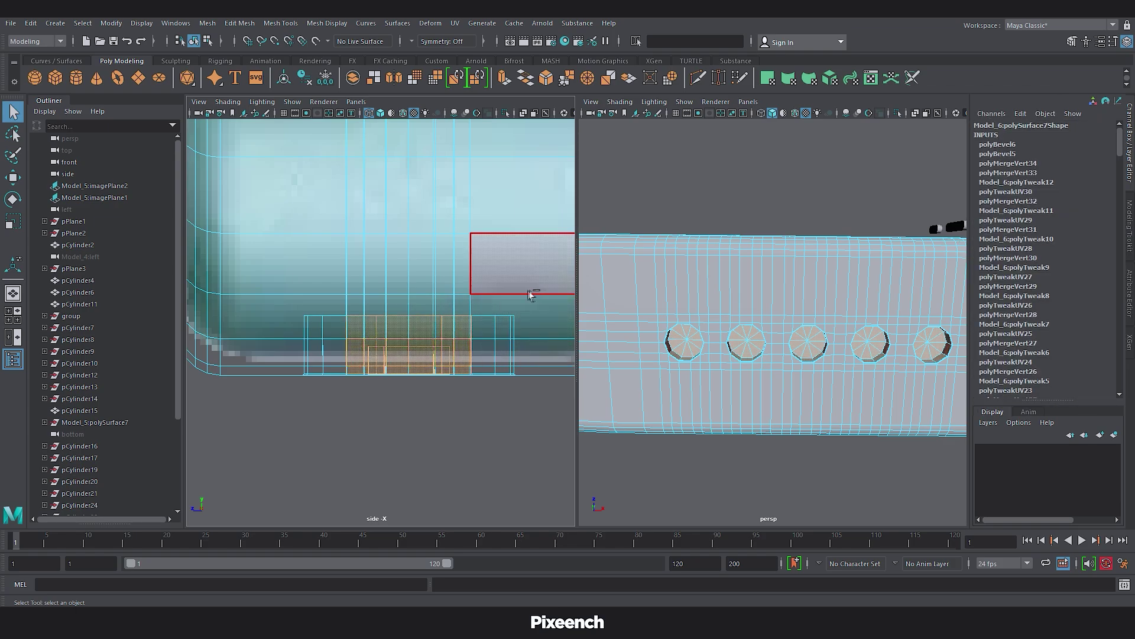
{"action": "left_click_drag", "start_coordinate": [330, 426], "coordinate": [495, 397]}
{"action": "key", "text": "space"}
{"action": "left_click_drag", "start_coordinate": [464, 358], "coordinate": [456, 358]}
{"action": "left_click_drag", "start_coordinate": [456, 358], "coordinate": [391, 355]}
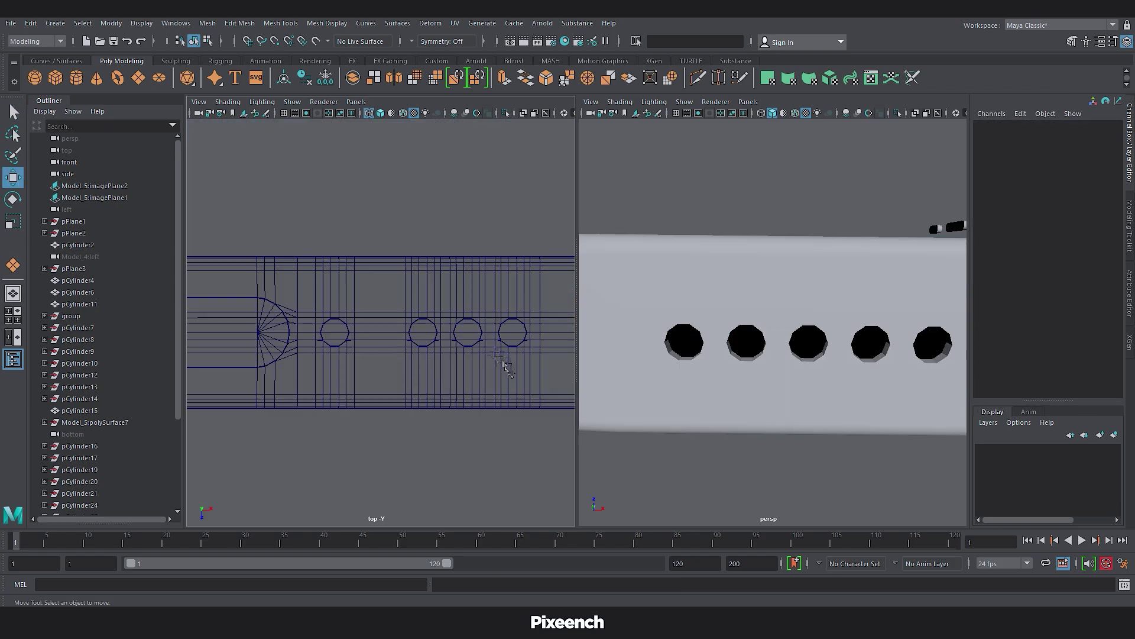
Draw a polygon plane across one row of speaker holes and place a duplicate over the row on the port's other side.
{"action": "key", "text": "y"}
{"action": "left_click_drag", "start_coordinate": [541, 310], "coordinate": [308, 353]}
{"action": "middle_click_drag", "start_coordinate": [314, 455], "coordinate": [331, 454], "text": "alt"}
{"action": "key", "text": "ctrl+d"}
{"action": "left_click_drag", "start_coordinate": [491, 333], "coordinate": [223, 332]}
{"action": "middle_click_drag", "start_coordinate": [284, 378], "coordinate": [577, 393], "text": "alt"}
{"action": "left_click_drag", "start_coordinate": [509, 347], "coordinate": [297, 347]}
{"action": "middle_click_drag", "start_coordinate": [321, 413], "coordinate": [495, 414], "text": "alt"}
Shift the end vertices of the duplicated plane to fit its row of speaker holes.
{"action": "right_click_drag", "start_coordinate": [339, 440], "coordinate": [295, 300]}
{"action": "left_click_drag", "start_coordinate": [296, 295], "coordinate": [324, 402]}
{"action": "left_click_drag", "start_coordinate": [362, 349], "coordinate": [266, 349]}
{"action": "right_click_drag", "start_coordinate": [408, 496], "coordinate": [454, 301]}
{"action": "middle_click_drag", "start_coordinate": [497, 464], "coordinate": [3, 448], "text": "alt"}
Select both speaker-hole planes and move them vertically to sit inside the phone's bottom edge behind the holes.
{"action": "left_click", "coordinate": [345, 308], "text": "shift"}
{"action": "key", "text": "space"}
{"action": "left_click_drag", "start_coordinate": [481, 441], "coordinate": [540, 443]}
{"action": "left_click_drag", "start_coordinate": [384, 136], "coordinate": [385, 306]}
{"action": "scroll", "coordinate": [388, 343], "scroll_direction": "up", "scroll_amount": 15}
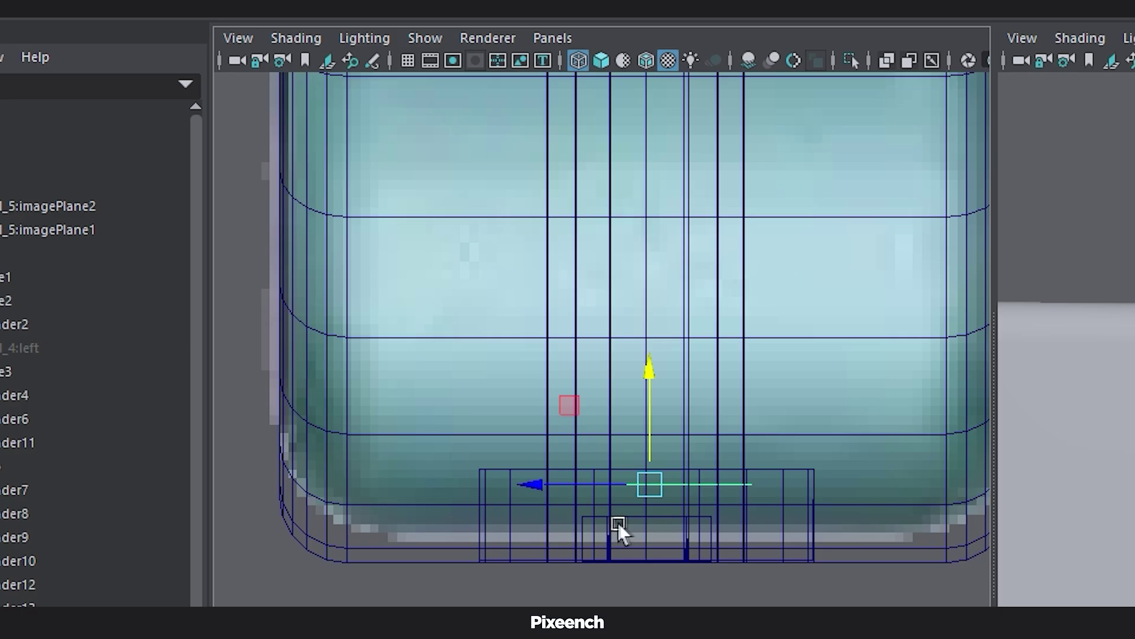
{"action": "left_click_drag", "start_coordinate": [667, 353], "coordinate": [663, 407]}
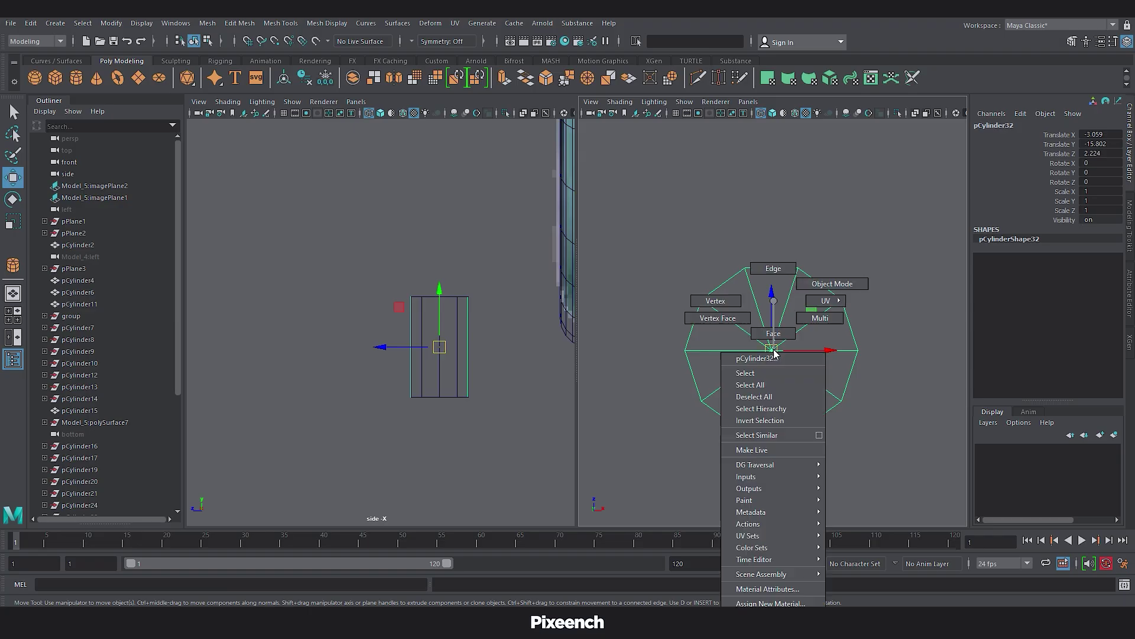
Extrude the bottom cap faces of the separate screw cylinder and scale them inward.
{"action": "right_click_drag", "start_coordinate": [765, 328], "coordinate": [775, 332]}
{"action": "left_click", "coordinate": [779, 326]}
{"action": "left_click_drag", "start_coordinate": [799, 314], "coordinate": [744, 387]}
{"action": "key", "text": "ctrl+e"}
{"action": "key", "text": "r"}
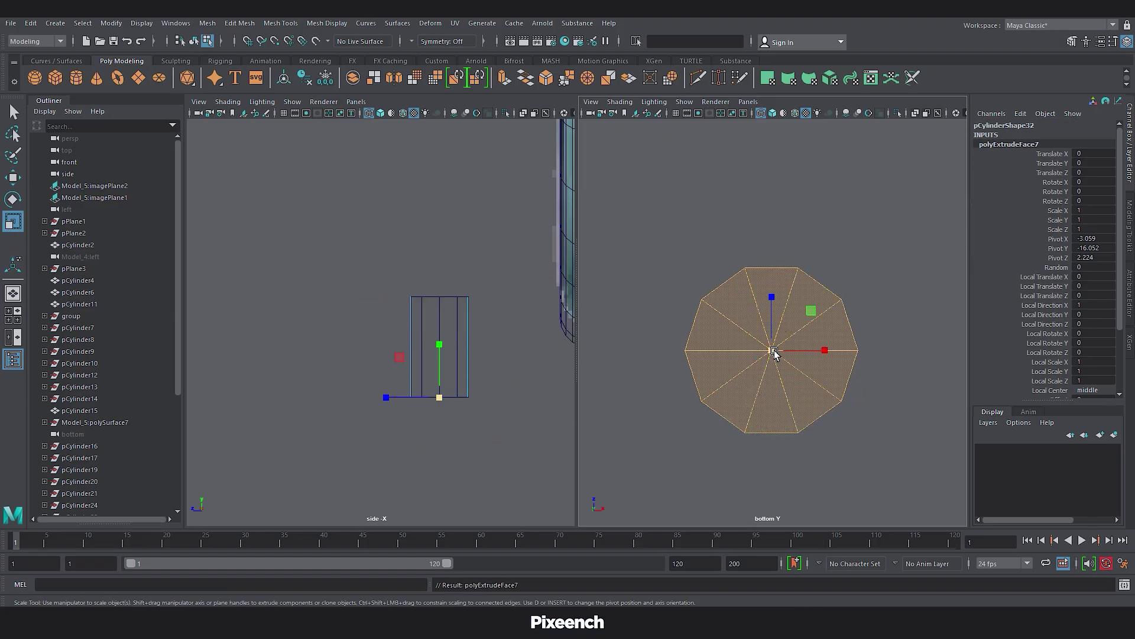
{"action": "left_click_drag", "start_coordinate": [772, 350], "coordinate": [717, 372]}
Scale alternate vertices of the screw's inset cap ring inward to form a five-pointed star.
{"action": "right_click_drag", "start_coordinate": [811, 322], "coordinate": [772, 322]}
{"action": "left_click", "coordinate": [808, 324]}
{"action": "left_click", "coordinate": [807, 376], "text": "shift"}
{"action": "left_click", "coordinate": [729, 350], "text": "shift"}
{"action": "left_click", "coordinate": [758, 307], "text": "shift"}
{"action": "left_click_drag", "start_coordinate": [769, 351], "coordinate": [745, 352]}
Extrude the star-shaped faces of the screw up into the cylinder to form a recess.
{"action": "key", "text": "w"}
{"action": "right_click_drag", "start_coordinate": [846, 349], "coordinate": [887, 311]}
{"action": "scroll", "coordinate": [786, 363], "scroll_direction": "up", "scroll_amount": 5}
{"action": "right_click_drag", "start_coordinate": [758, 333], "coordinate": [759, 346]}
{"action": "key", "text": "ctrl+e"}
{"action": "left_click_drag", "start_coordinate": [446, 439], "coordinate": [452, 403]}
Bevel the edges of the star recess and move the screw cylinder towards the phone's screw hole.
{"action": "key", "text": "q"}
{"action": "right_click_drag", "start_coordinate": [780, 353], "coordinate": [790, 307]}
{"action": "left_click_drag", "start_coordinate": [838, 235], "coordinate": [697, 432]}
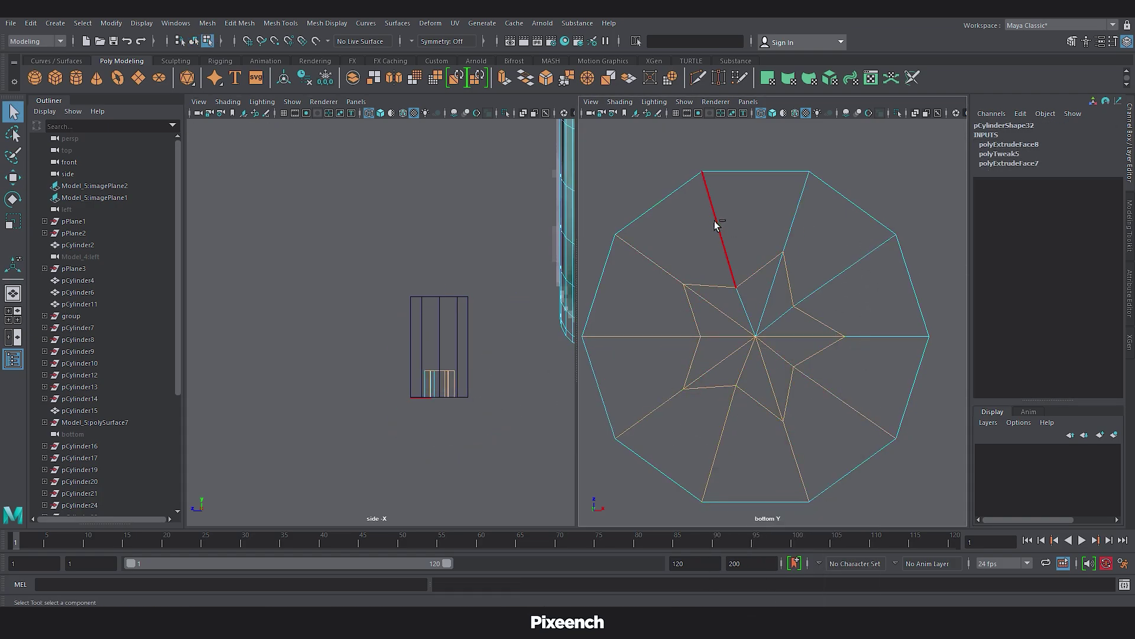
{"action": "left_click", "coordinate": [546, 78]}
{"action": "key", "text": "w"}
{"action": "right_click_drag", "start_coordinate": [833, 280], "coordinate": [868, 261]}
{"action": "left_click_drag", "start_coordinate": [705, 171], "coordinate": [718, 405]}
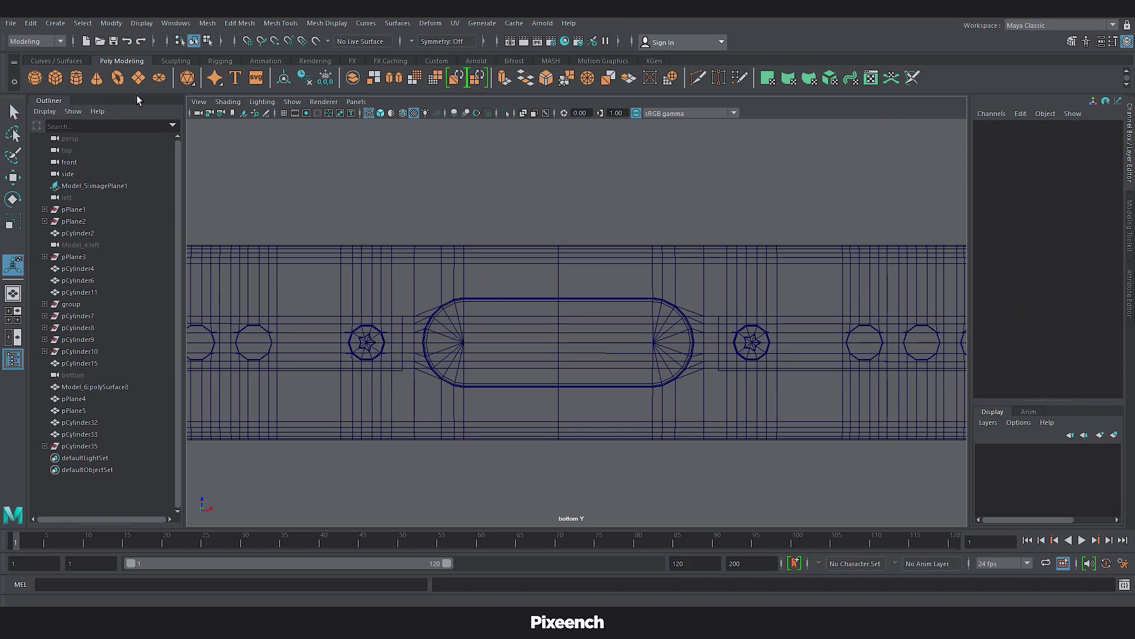
Draw a narrow polygon plane inside the port opening and extrude it along the port's depth into a solid connector tongue.
{"action": "left_click", "coordinate": [138, 78]}
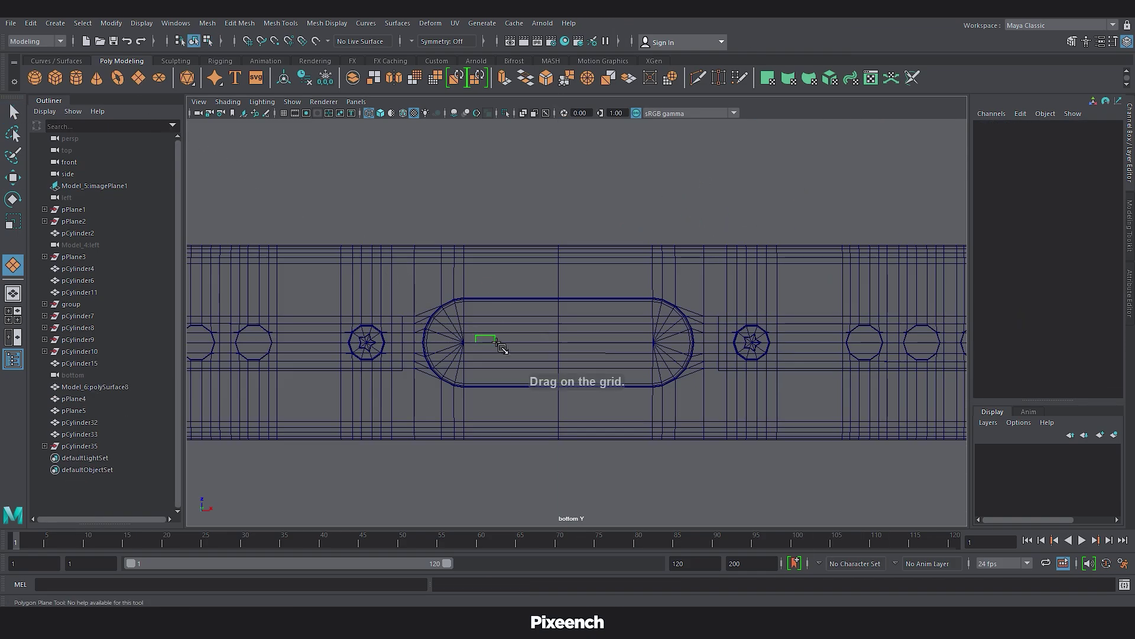
{"action": "left_click_drag", "start_coordinate": [505, 349], "coordinate": [634, 354]}
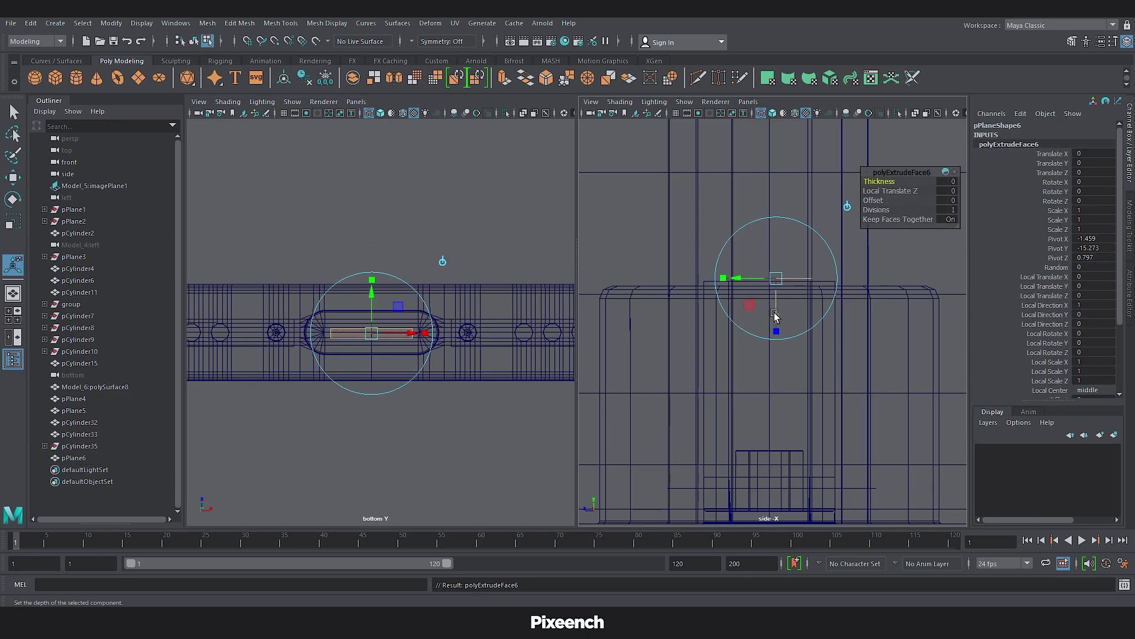
{"action": "left_click_drag", "start_coordinate": [782, 319], "coordinate": [782, 421]}
{"action": "right_click_drag", "start_coordinate": [382, 320], "coordinate": [455, 285], "text": "shift"}
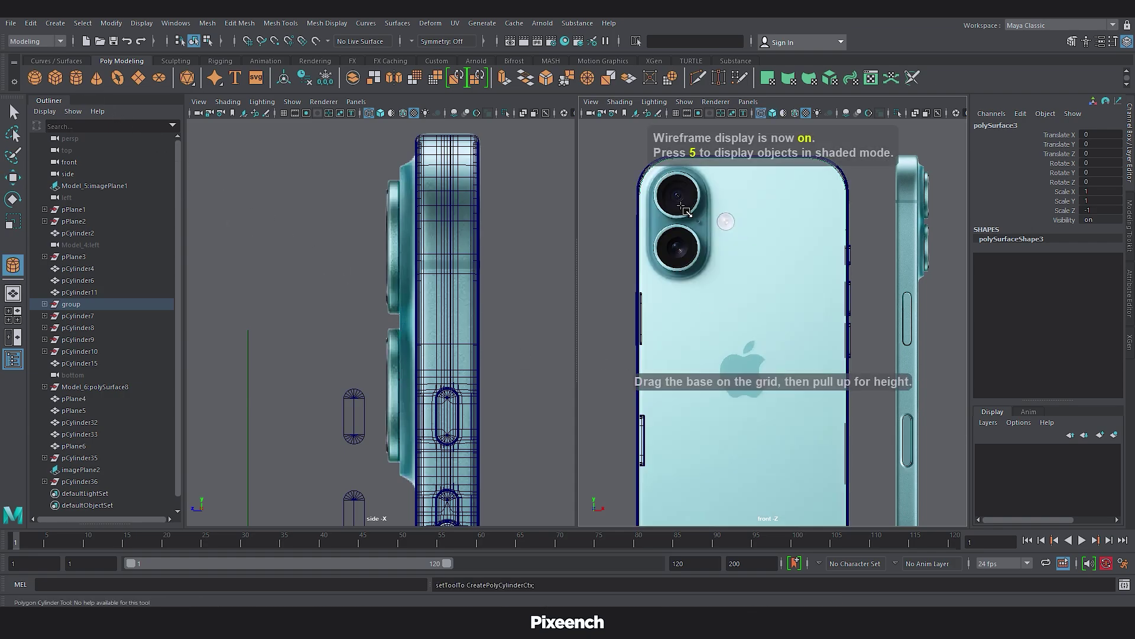
Draw a 32-sided cylinder of radius 2.1 and height 0.5 over the upper rear lens and move it back onto the camera bump.
{"action": "left_click_drag", "start_coordinate": [677, 195], "coordinate": [702, 207]}
{"action": "left_click_drag", "start_coordinate": [410, 224], "coordinate": [502, 231]}
{"action": "type", "text": "32"}
{"action": "key", "text": "Return"}
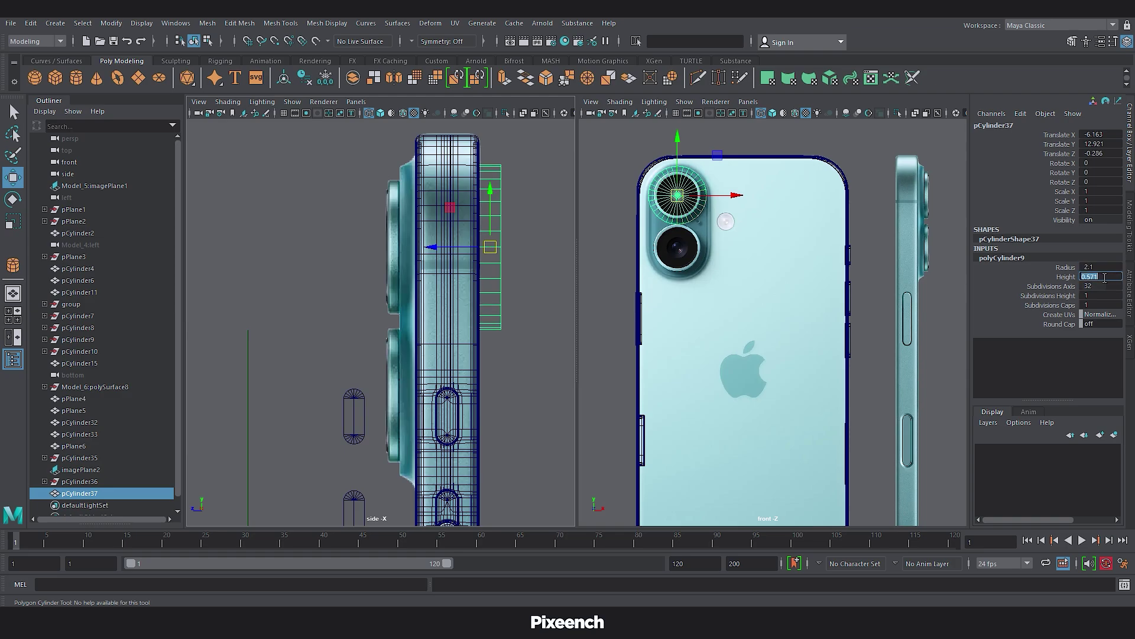
{"action": "left_click_drag", "start_coordinate": [433, 247], "coordinate": [355, 250]}
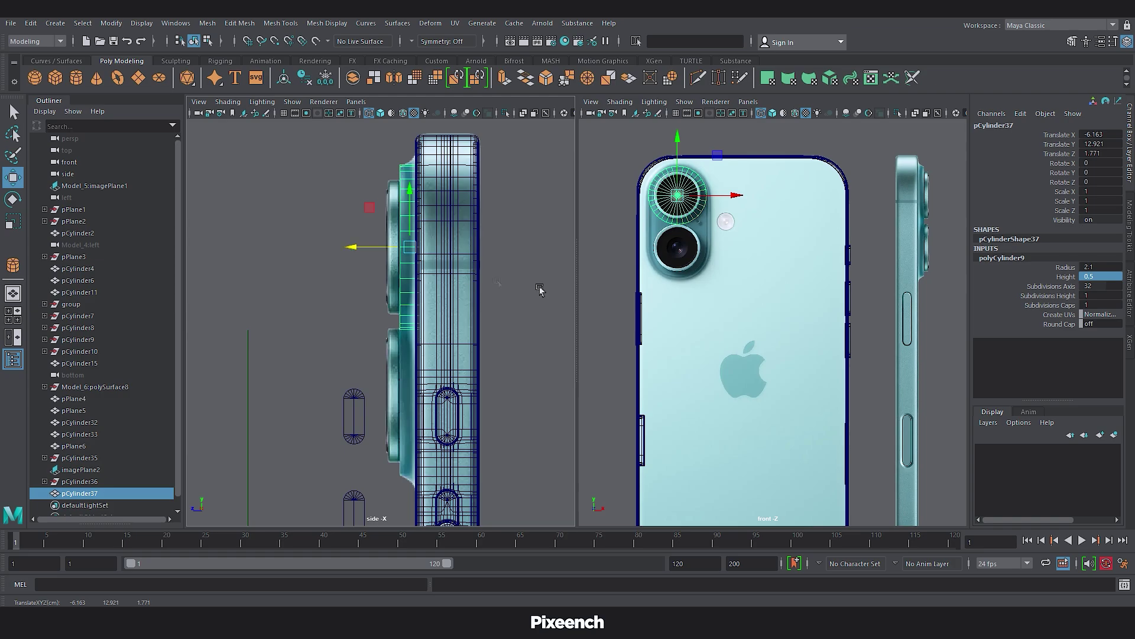
Bevel the cylinder's horizontal middle edges and move its lower half down to form a pill shape around both lenses.
{"action": "right_click_drag", "start_coordinate": [841, 250], "coordinate": [842, 218]}
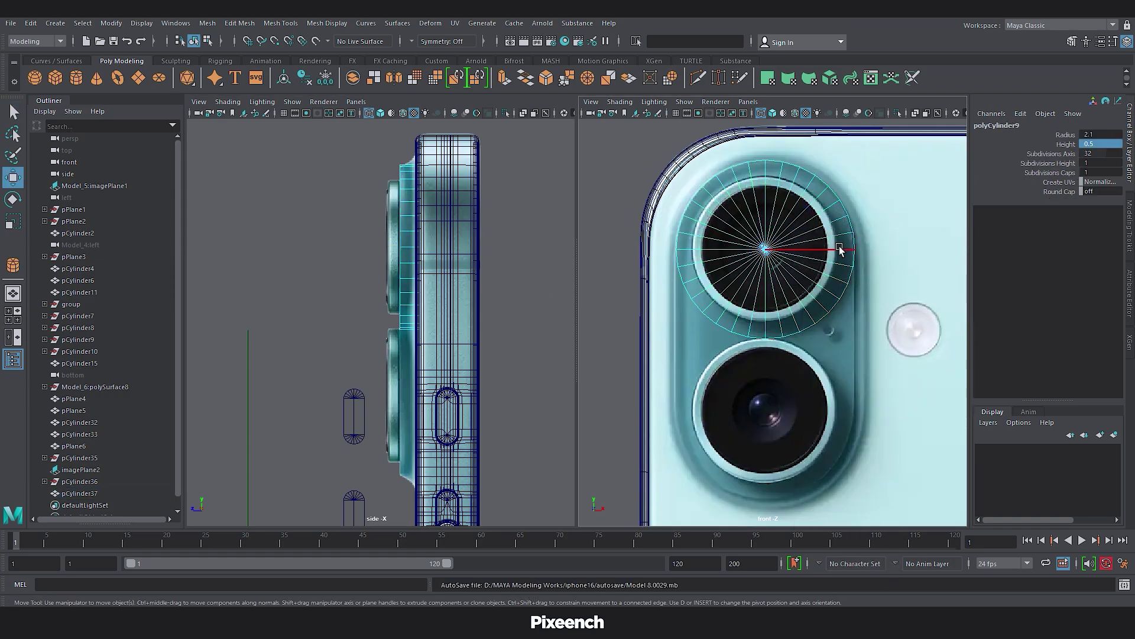
{"action": "left_click", "coordinate": [838, 249]}
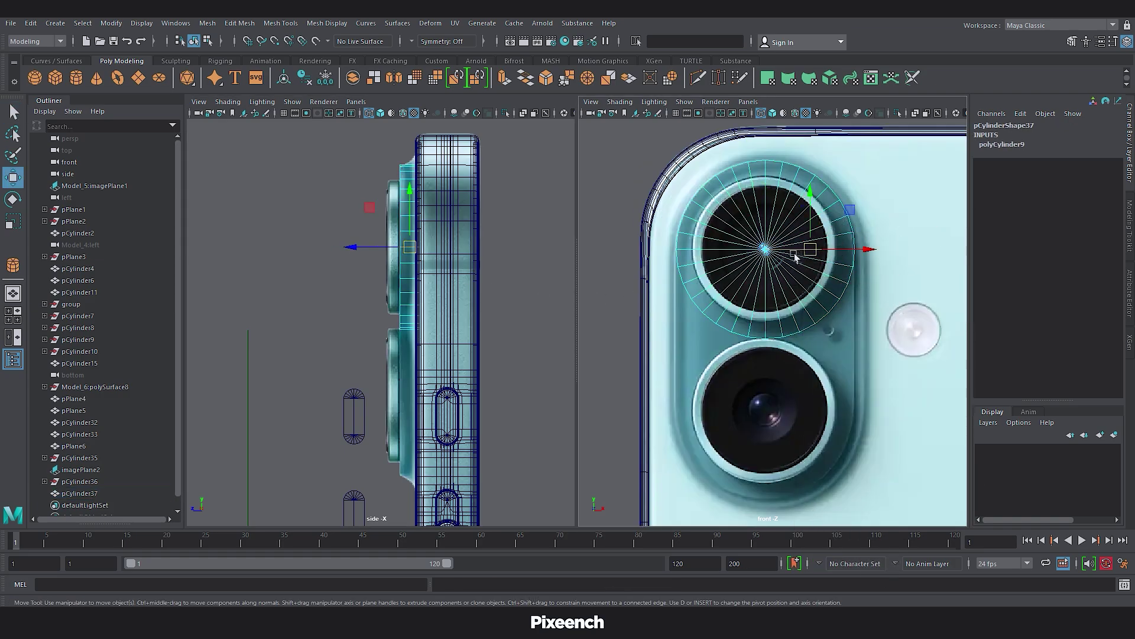
{"action": "double_click", "coordinate": [546, 78]}
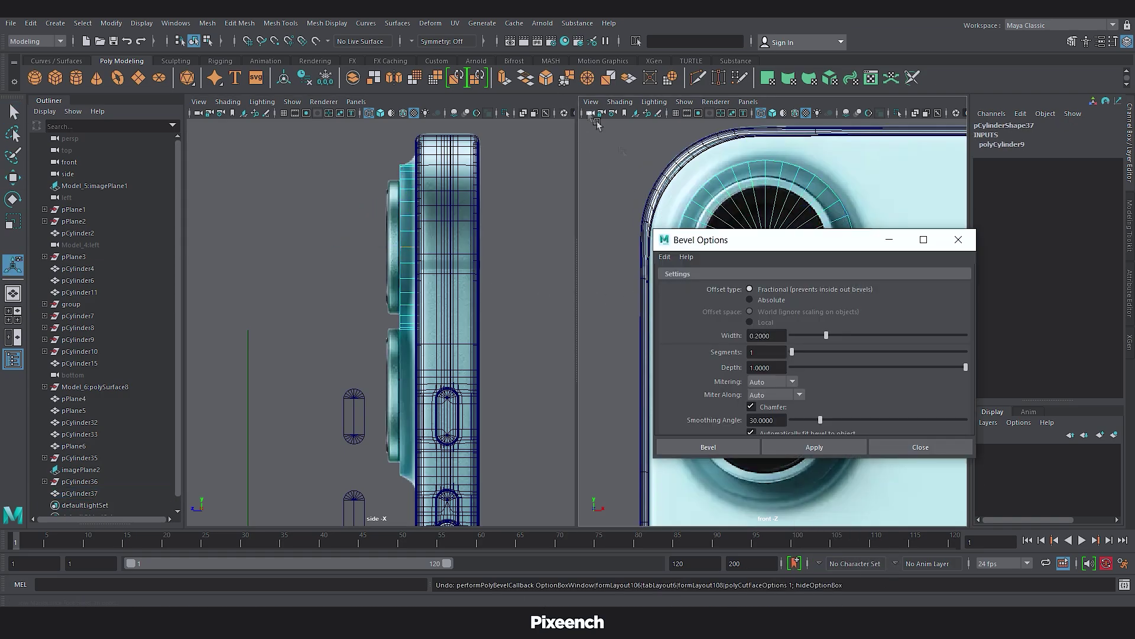
{"action": "left_click", "coordinate": [708, 447]}
{"action": "key", "text": "q"}
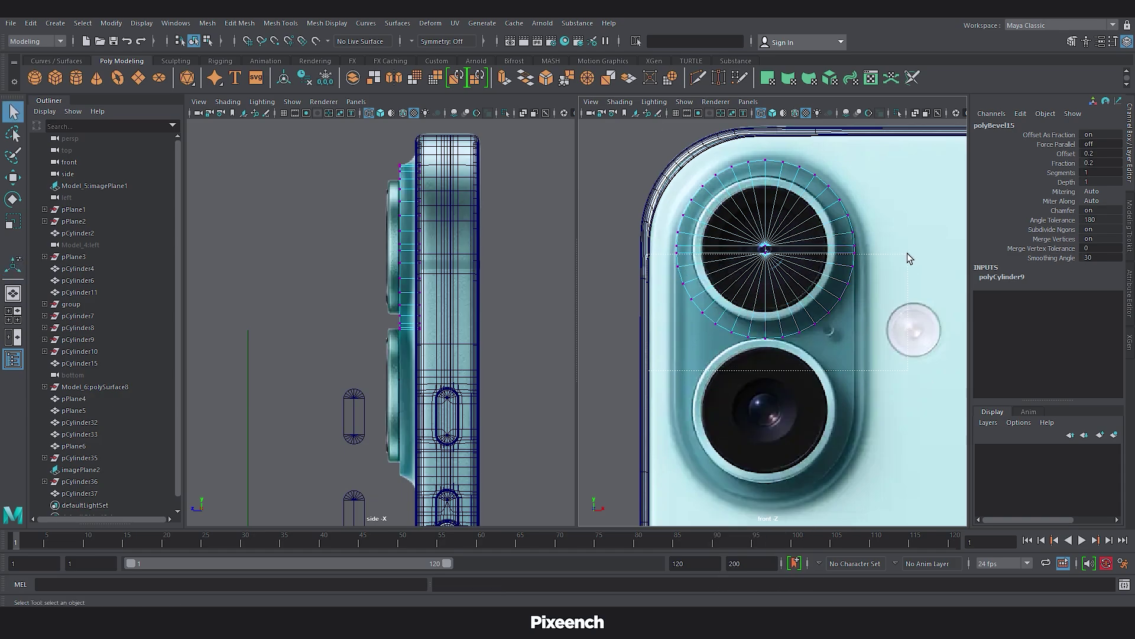
{"action": "key", "text": "w"}
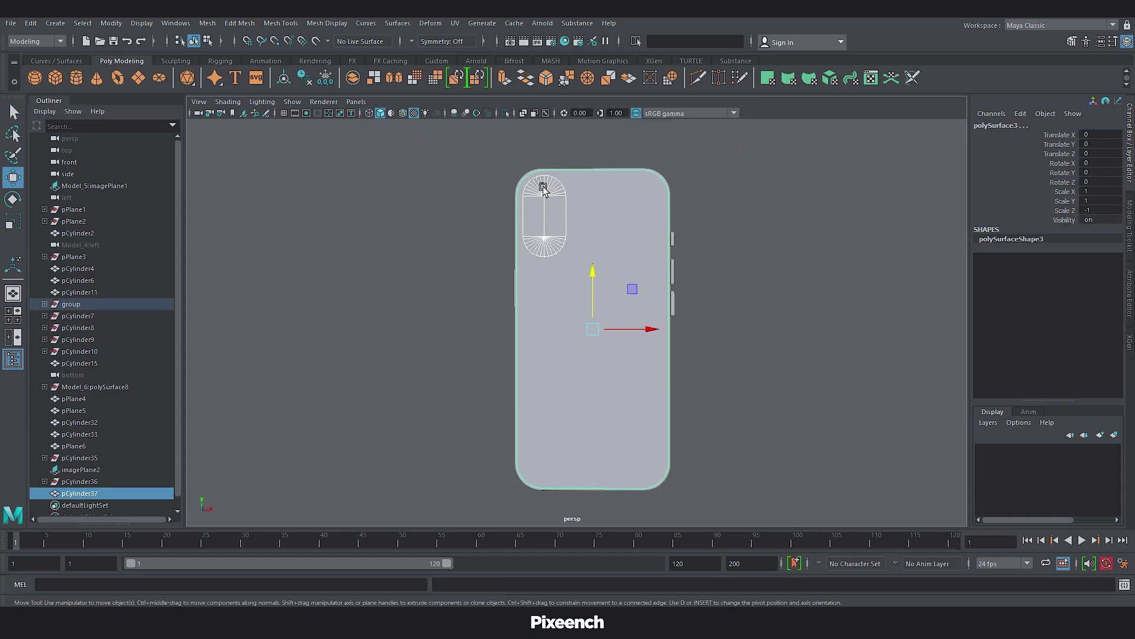
Isolate the back panel with the camera pill and extrude the panel's outer border edges outward into a thin rim.
{"action": "left_click", "coordinate": [505, 115]}
{"action": "left_click", "coordinate": [602, 259]}
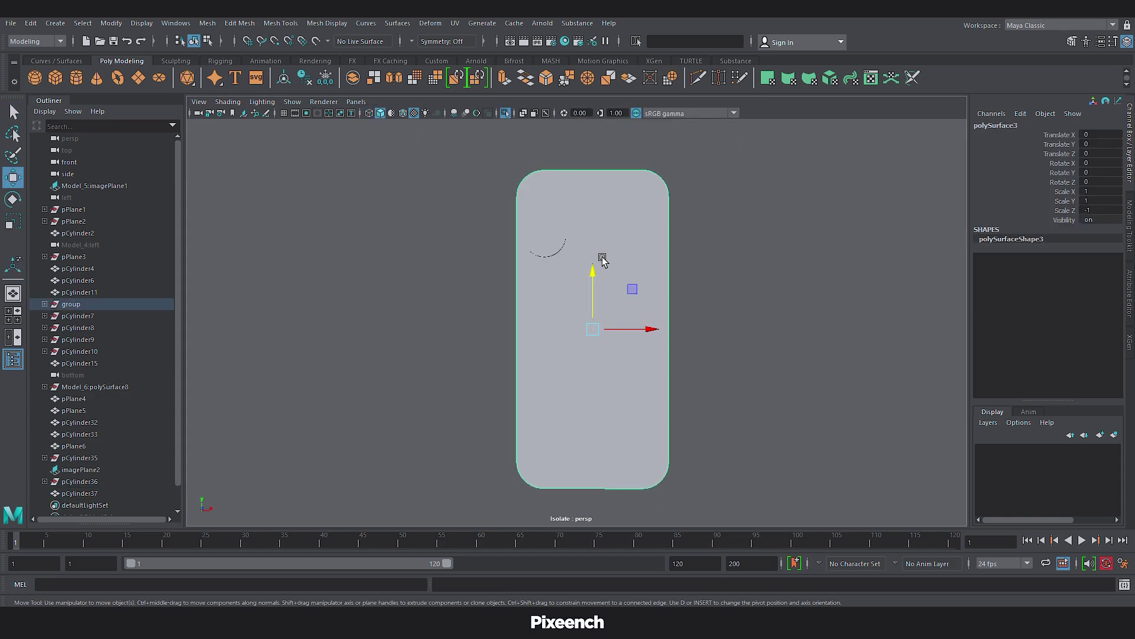
{"action": "right_click_drag", "start_coordinate": [602, 259], "coordinate": [603, 223]}
{"action": "double_click", "coordinate": [608, 172]}
{"action": "key", "text": "ctrl+e"}
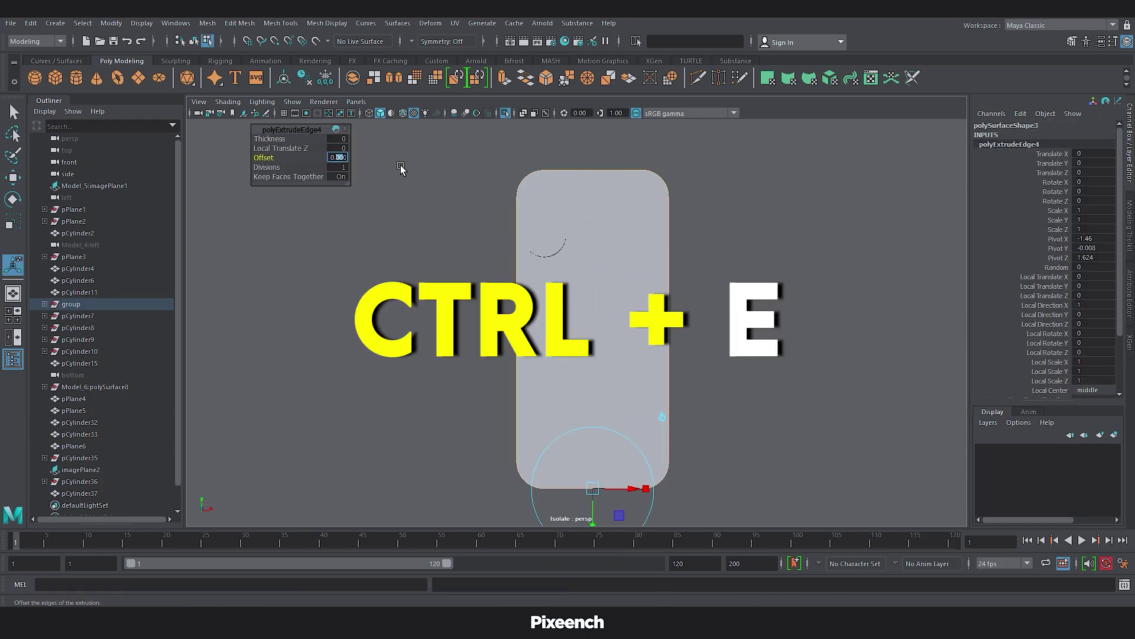
{"action": "type", "text": "1"}
{"action": "key", "text": "Return"}
Delete the back panel's large central face, keeping only the extruded rim.
{"action": "right_click_drag", "start_coordinate": [573, 223], "coordinate": [586, 252]}
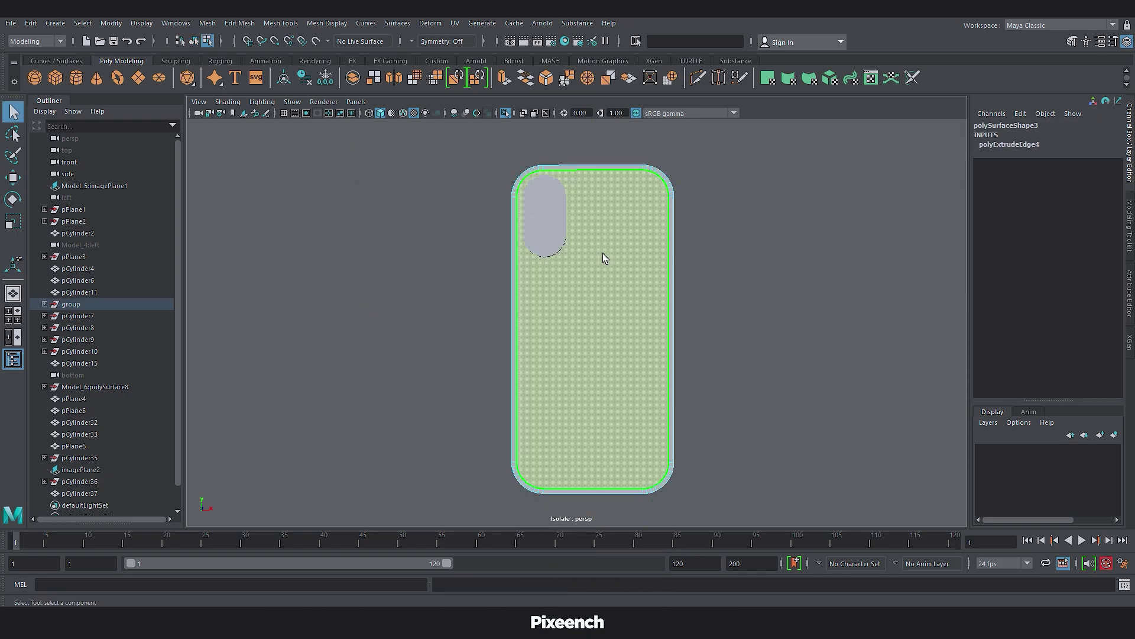
{"action": "left_click", "coordinate": [602, 254]}
{"action": "key", "text": "Delete"}
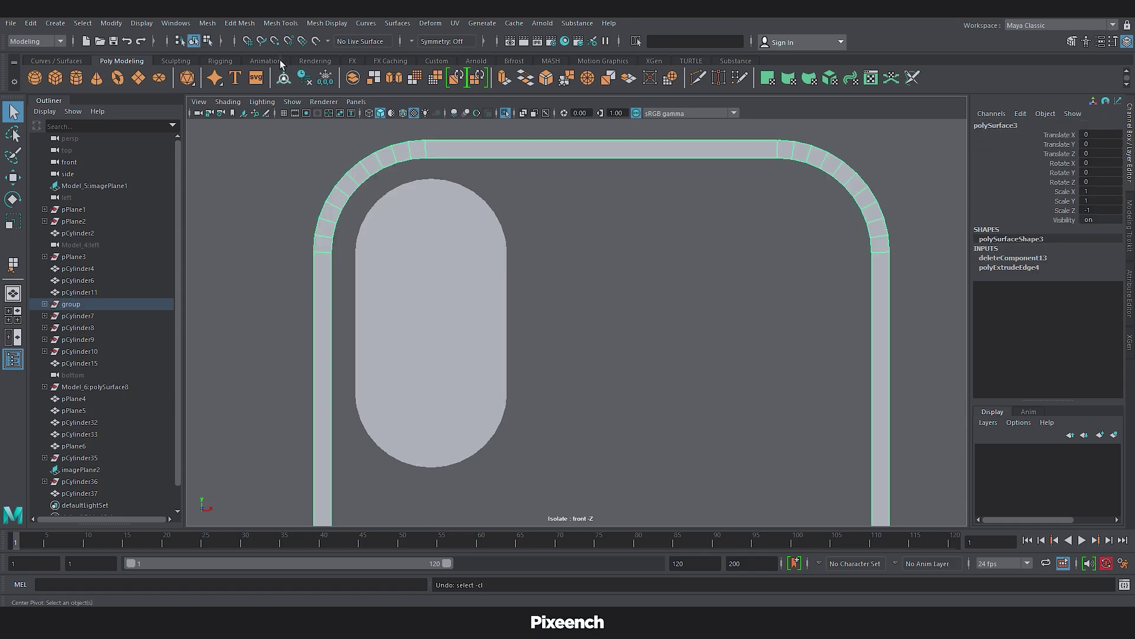
Bridge the matching inner edges of the rim's two upper rounded corners with four horizontal strips using Append to Polygon.
{"action": "left_click", "coordinate": [278, 24]}
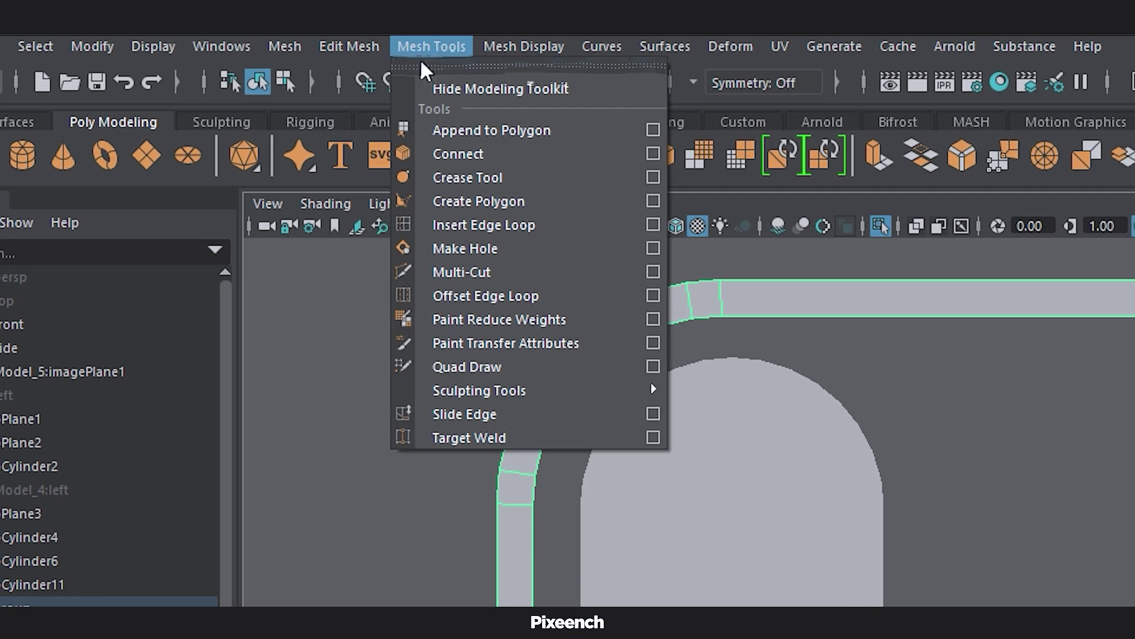
{"action": "left_click", "coordinate": [450, 130]}
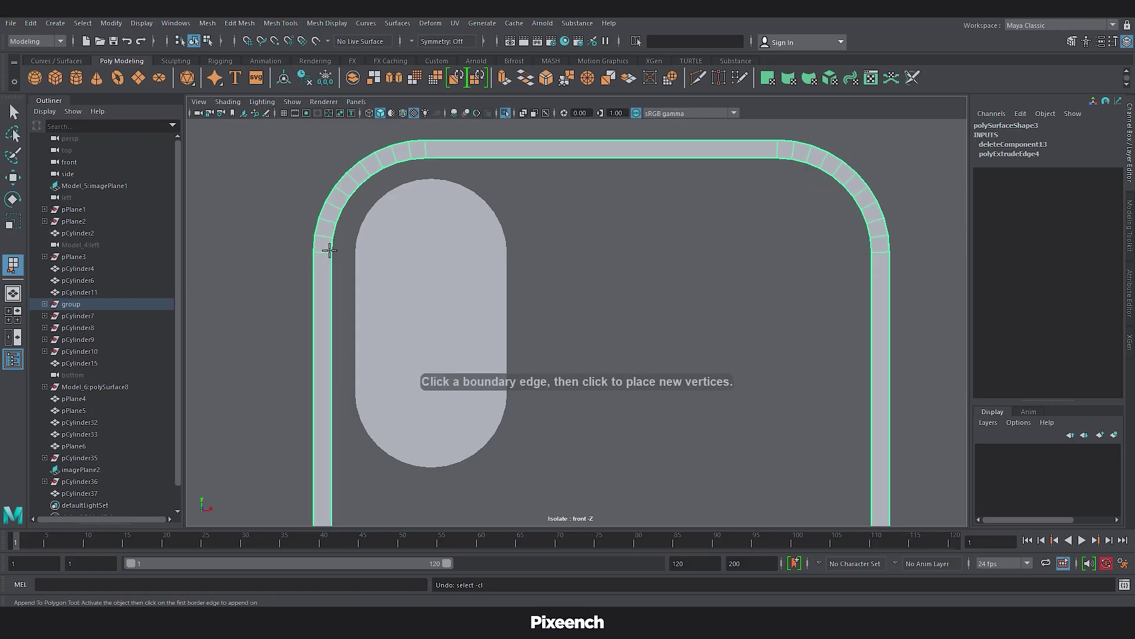
{"action": "left_click", "coordinate": [329, 250]}
{"action": "left_click", "coordinate": [869, 246]}
{"action": "key", "text": "Return"}
{"action": "key", "text": "g"}
{"action": "left_click", "coordinate": [870, 231]}
{"action": "left_click", "coordinate": [333, 226]}
{"action": "key", "text": "Return"}
{"action": "key", "text": "g"}
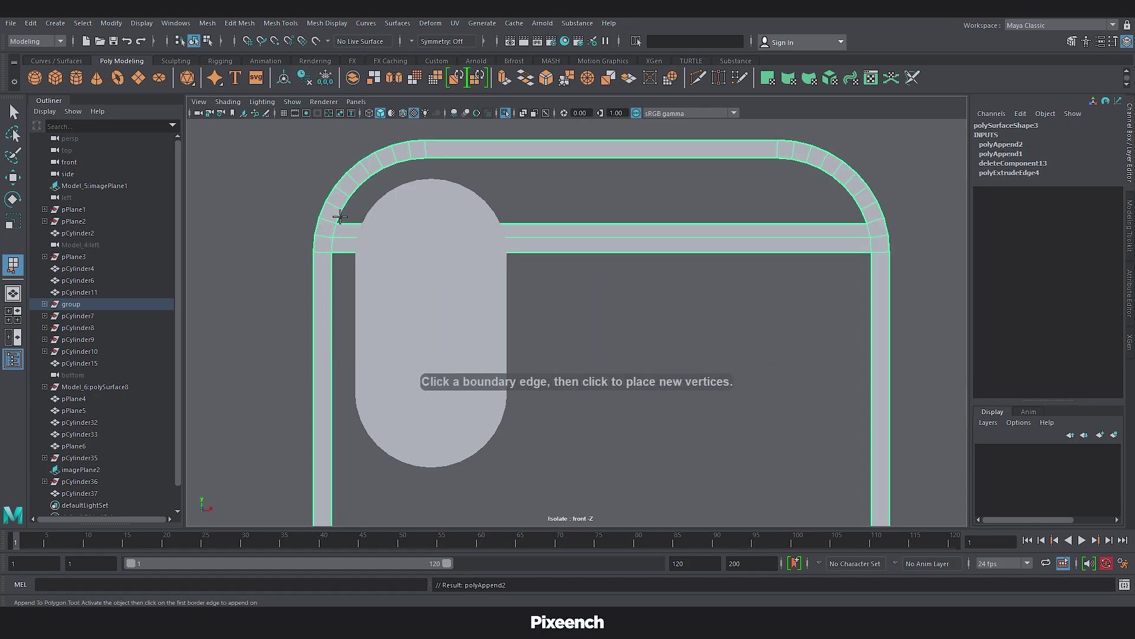
{"action": "left_click", "coordinate": [337, 216]}
{"action": "left_click", "coordinate": [863, 213]}
{"action": "key", "text": "Return"}
{"action": "key", "text": "g"}
{"action": "left_click", "coordinate": [858, 204]}
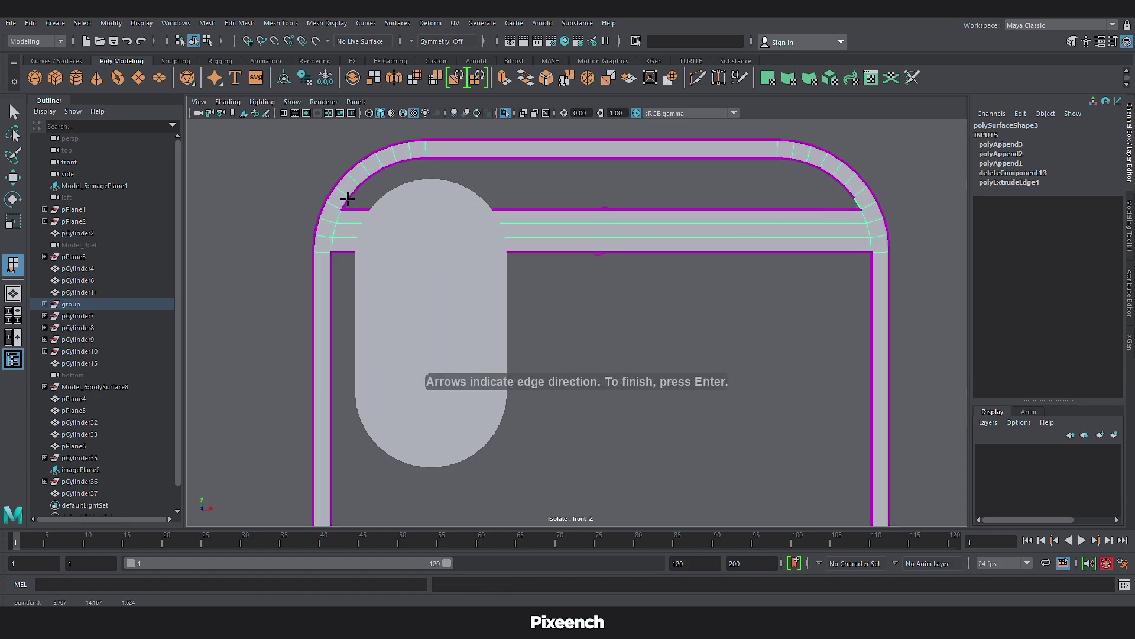
{"action": "left_click", "coordinate": [348, 197]}
{"action": "key", "text": "Return"}
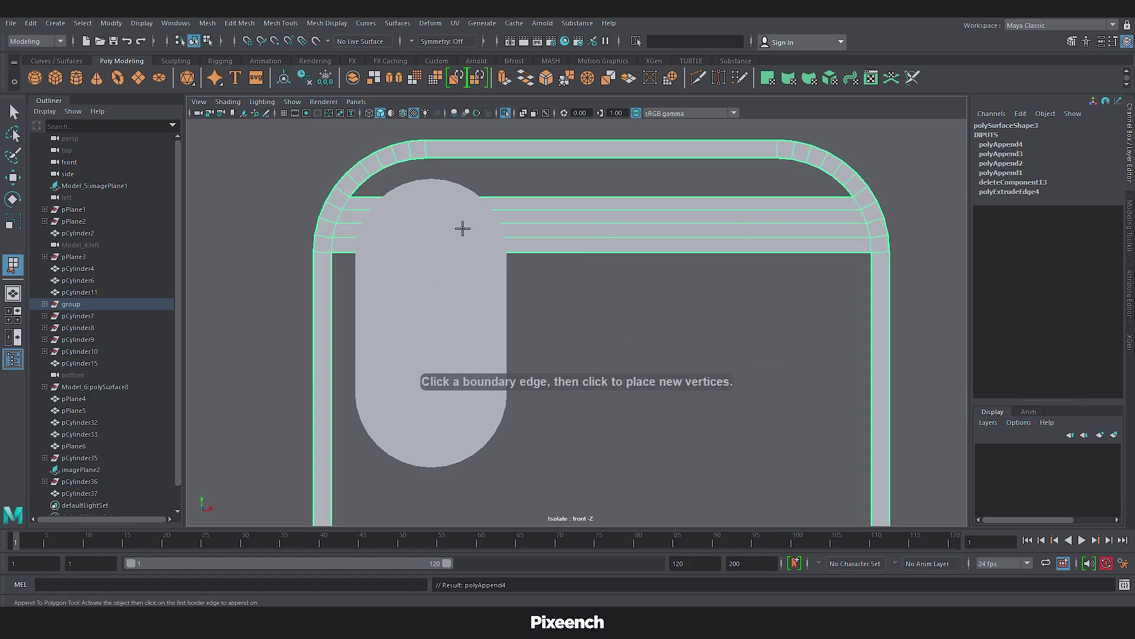
Cut a vertical edge line through the middle of the four strips and bevel it into two lines.
{"action": "left_click", "coordinate": [698, 79]}
{"action": "key", "text": "w"}
{"action": "left_click", "coordinate": [604, 224]}
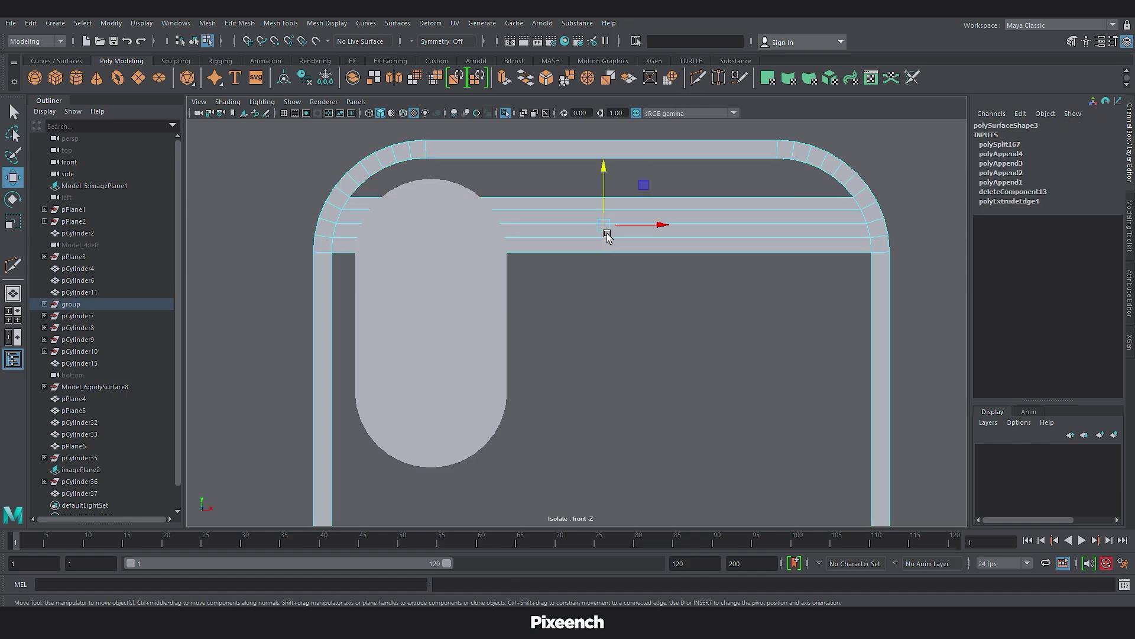
{"action": "left_click", "coordinate": [546, 78]}
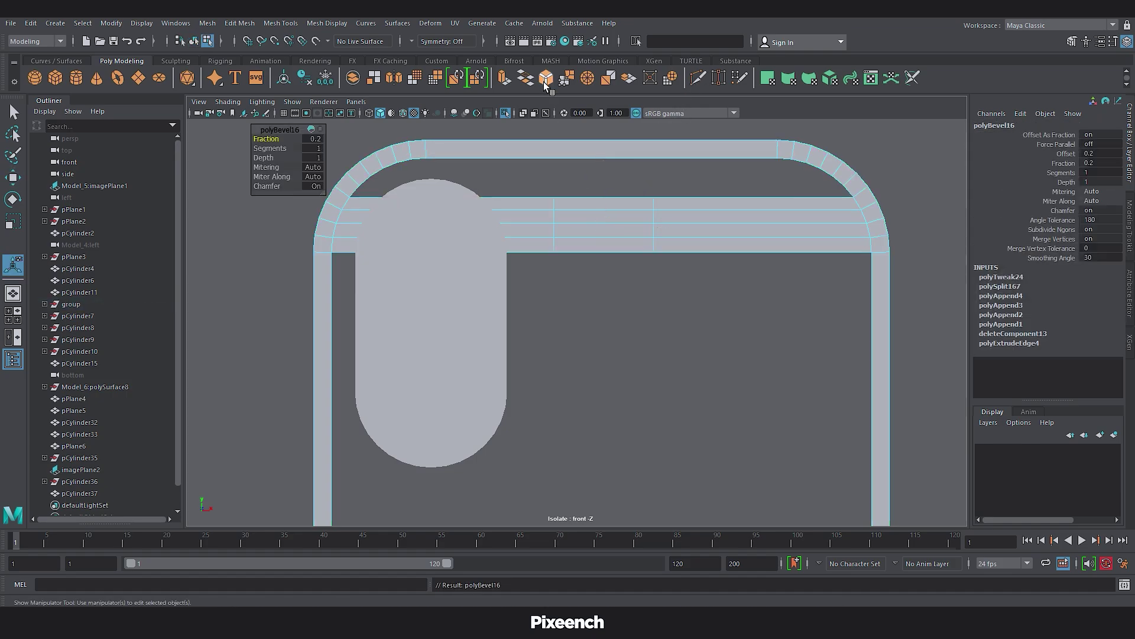
Scale the two beveled vertical edge lines apart horizontally towards the rim's rounded corners.
{"action": "double_click", "coordinate": [653, 204]}
{"action": "double_click", "coordinate": [554, 204], "text": "shift"}
{"action": "key", "text": "r"}
{"action": "left_click_drag", "start_coordinate": [660, 226], "coordinate": [809, 241]}
{"action": "key", "text": "w"}
Insert four evenly spaced vertical edge loops across the strips between the two outer edge lines.
{"action": "left_click", "coordinate": [281, 23]}
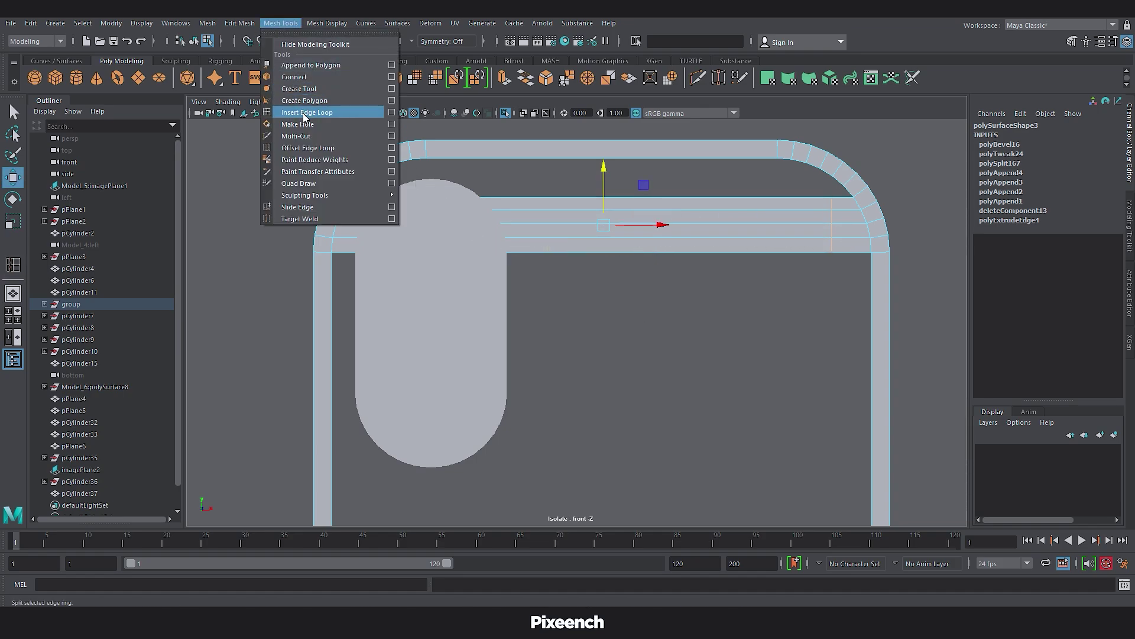
{"action": "left_click", "coordinate": [391, 112]}
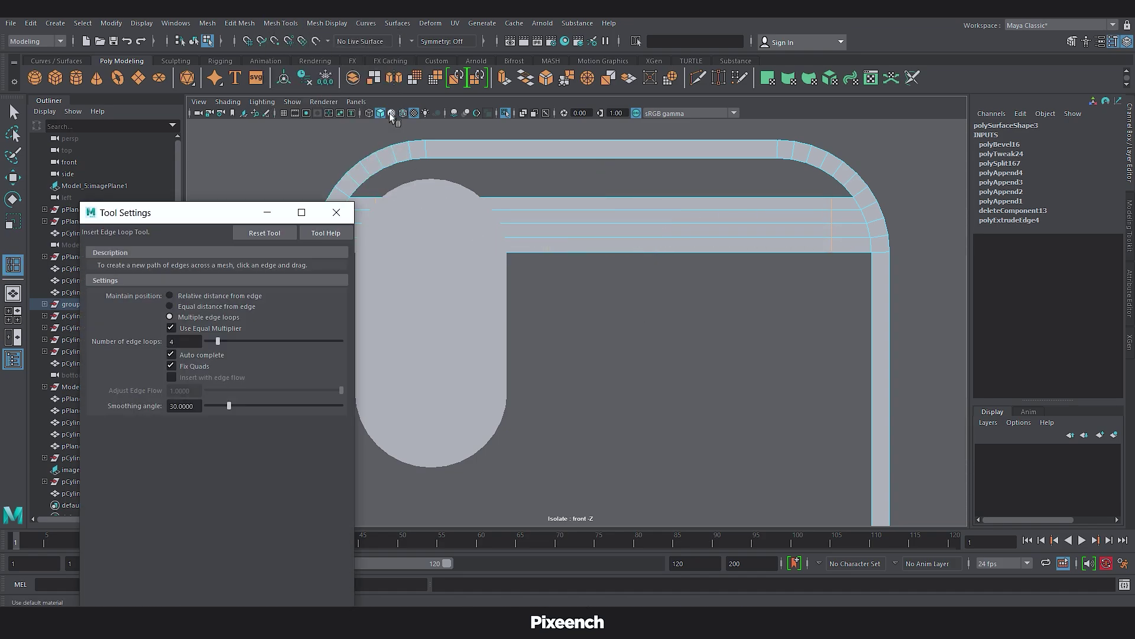
{"action": "left_click", "coordinate": [336, 212]}
{"action": "left_click", "coordinate": [613, 210]}
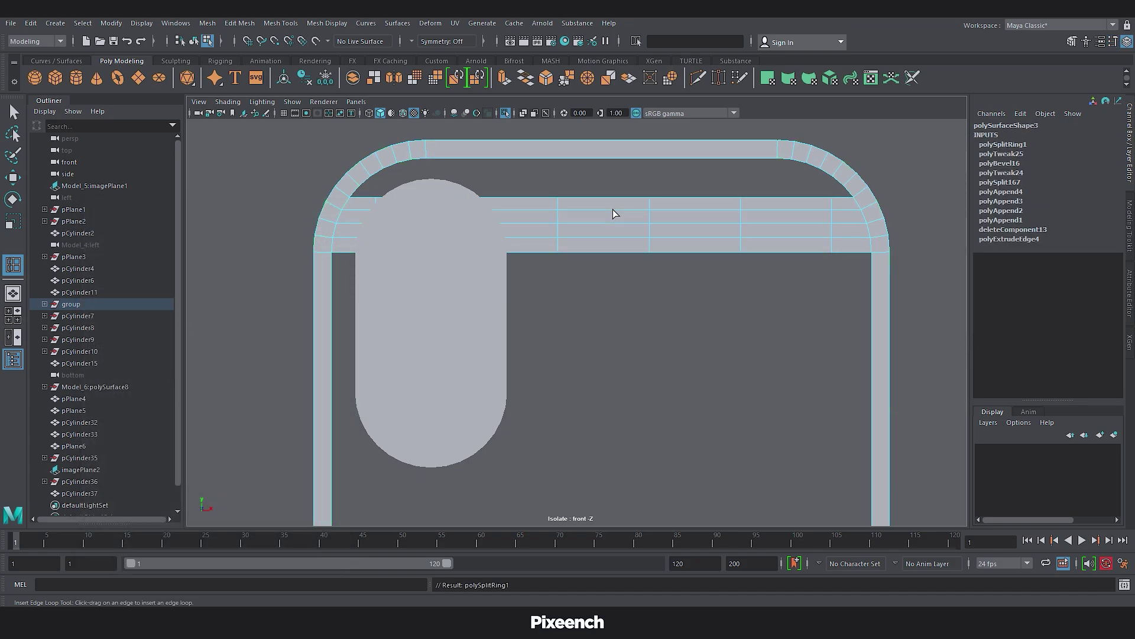
Scale the four inserted edge loops apart horizontally so the outer ones line up with the starts of the rim's corner curves.
{"action": "key", "text": "w"}
{"action": "key", "text": "4"}
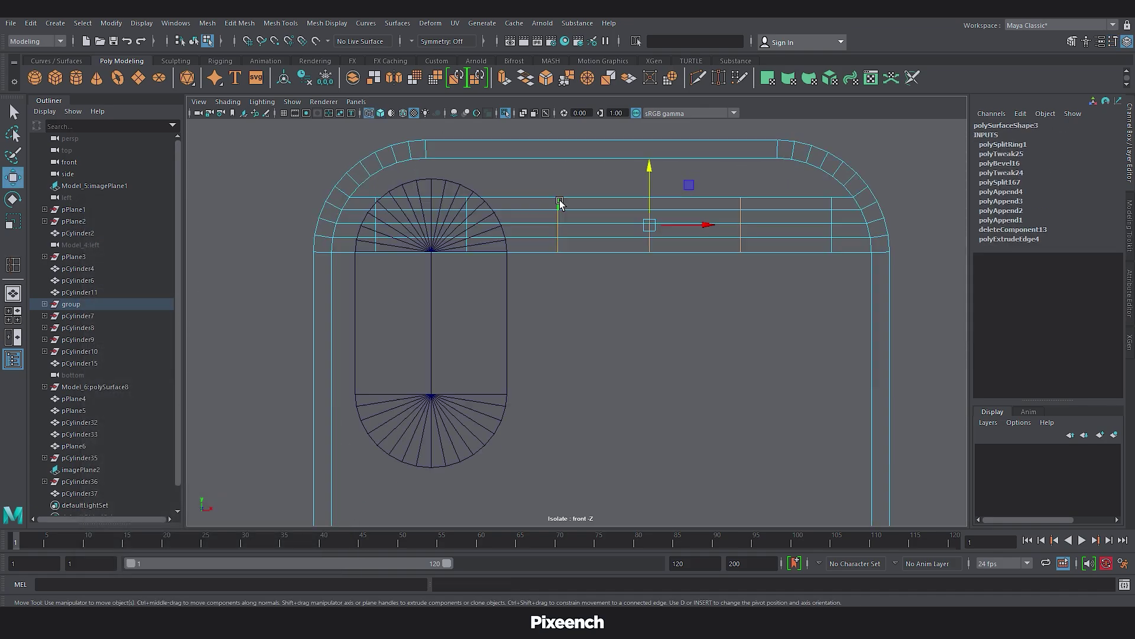
{"action": "key", "text": "r"}
{"action": "left_click_drag", "start_coordinate": [654, 228], "coordinate": [667, 230]}
{"action": "left_click", "coordinate": [677, 286]}
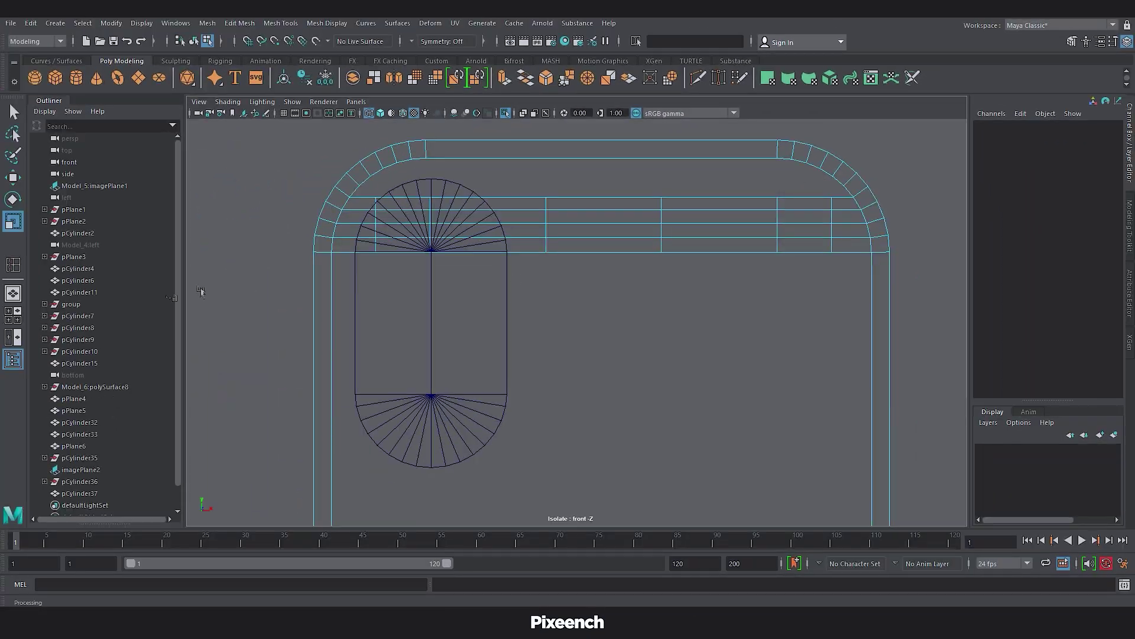
Insert three edge loops into the outermost section at each end of the strips to match the corner segments.
{"action": "double_click", "coordinate": [14, 265]}
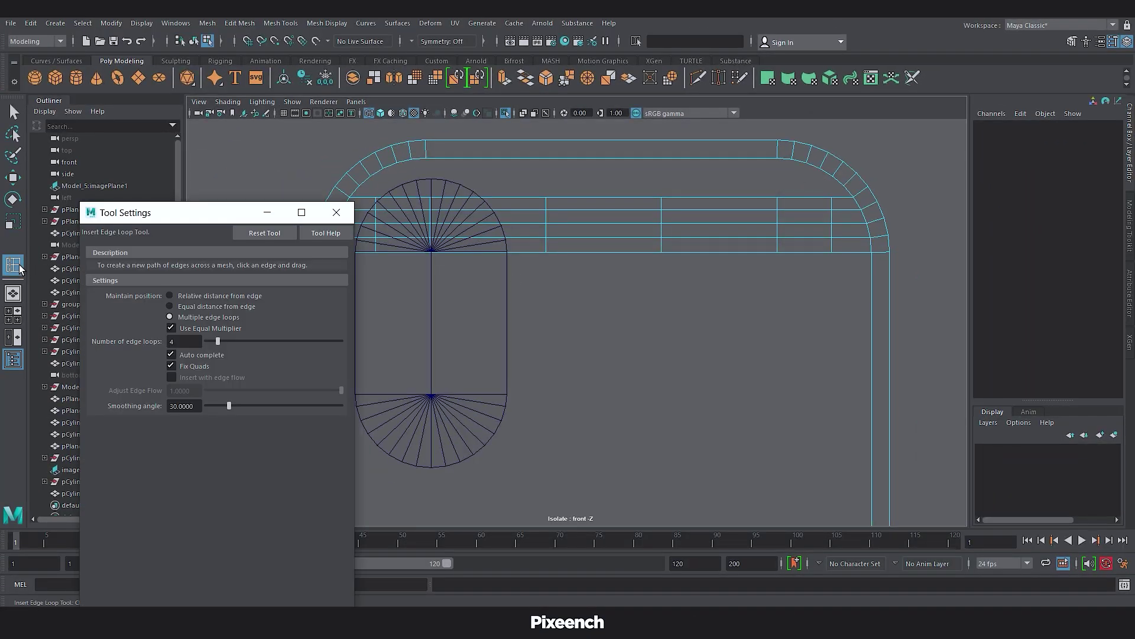
{"action": "left_click", "coordinate": [336, 212]}
{"action": "left_click", "coordinate": [806, 202]}
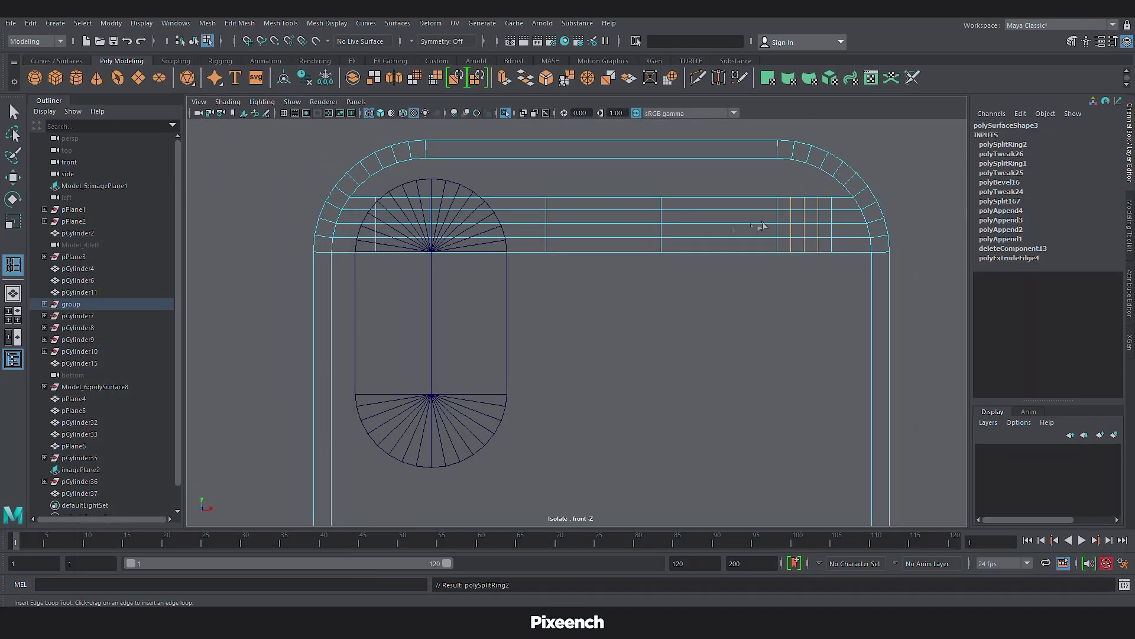
{"action": "left_click", "coordinate": [403, 200]}
Bridge the strips' upper edges to the upper right corner arc with four appended polygons.
{"action": "key", "text": "w"}
{"action": "key", "text": "5"}
{"action": "right_click_drag", "start_coordinate": [701, 231], "coordinate": [731, 193]}
{"action": "left_click", "coordinate": [280, 23]}
{"action": "left_click", "coordinate": [324, 113]}
{"action": "left_click", "coordinate": [783, 199]}
{"action": "left_click", "coordinate": [785, 158]}
{"action": "key", "text": "Return"}
{"action": "left_click", "coordinate": [800, 197]}
{"action": "left_click", "coordinate": [800, 163]}
{"action": "key", "text": "Return"}
{"action": "left_click", "coordinate": [812, 198]}
{"action": "left_click", "coordinate": [815, 165]}
{"action": "key", "text": "Return"}
{"action": "left_click", "coordinate": [825, 198]}
{"action": "left_click", "coordinate": [827, 173]}
{"action": "key", "text": "Return"}
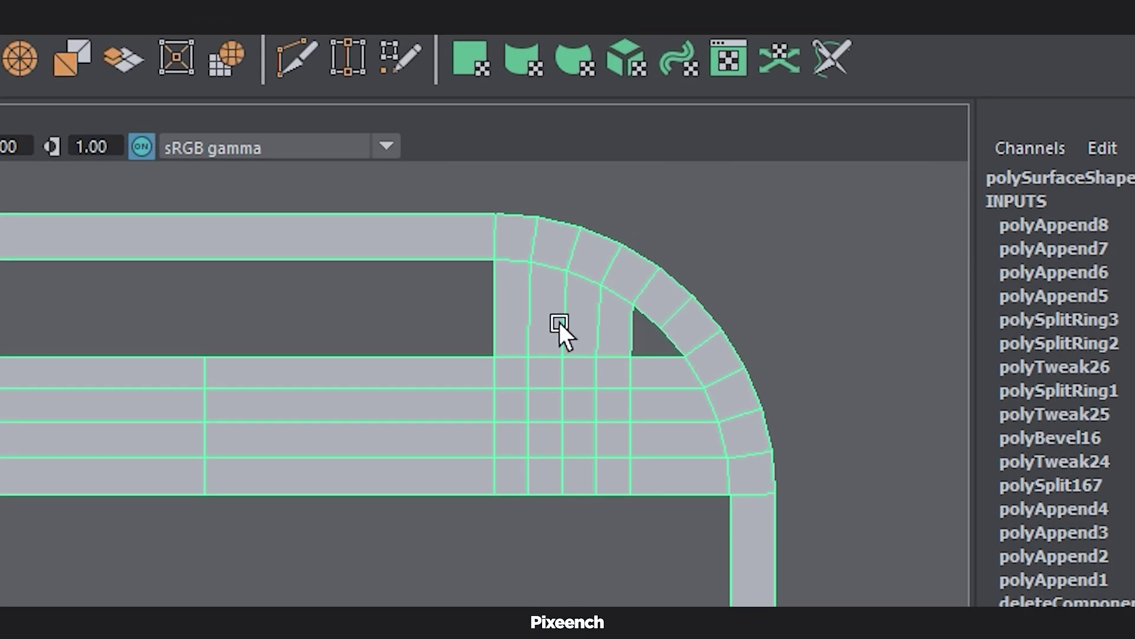
Fill the remaining triangular gap beside the upper right corner arc with Fill Hole.
{"action": "right_click_drag", "start_coordinate": [559, 322], "coordinate": [561, 247]}
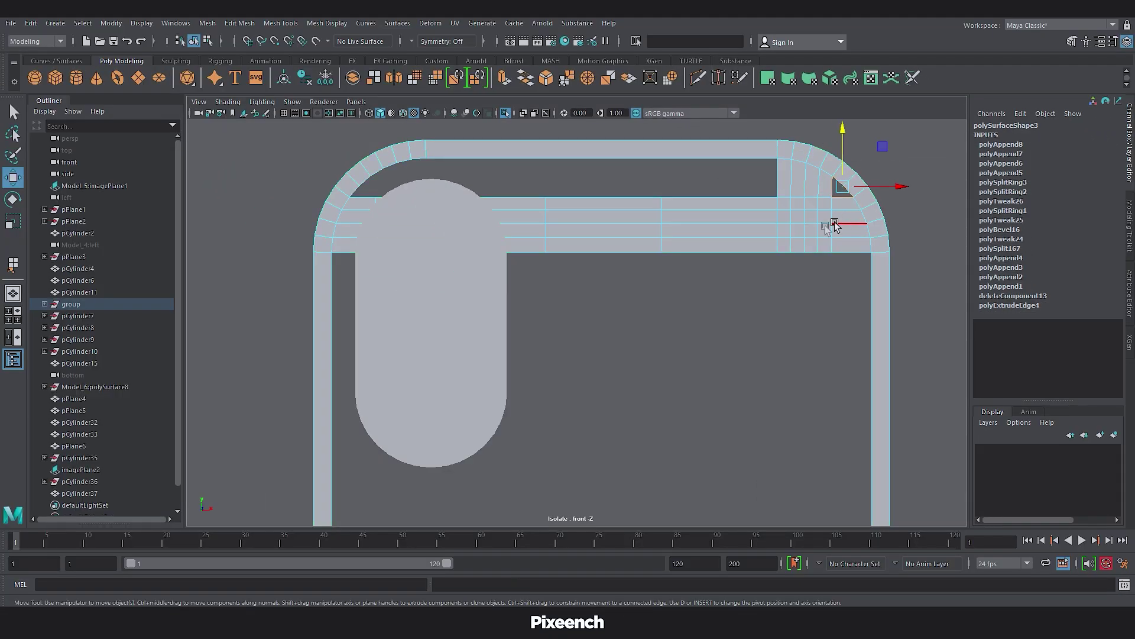
{"action": "left_click", "coordinate": [207, 24]}
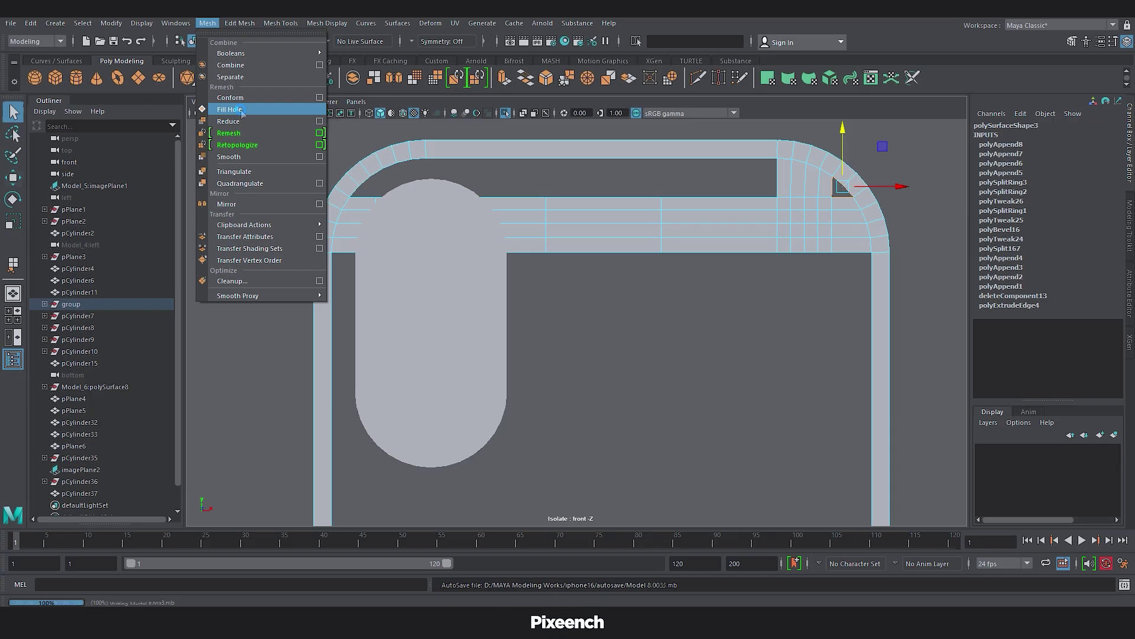
{"action": "left_click", "coordinate": [481, 219]}
{"action": "left_click", "coordinate": [618, 301]}
Bridge the strips' upper edges to the upper left corner arc with four appended polygons.
{"action": "key", "text": "4"}
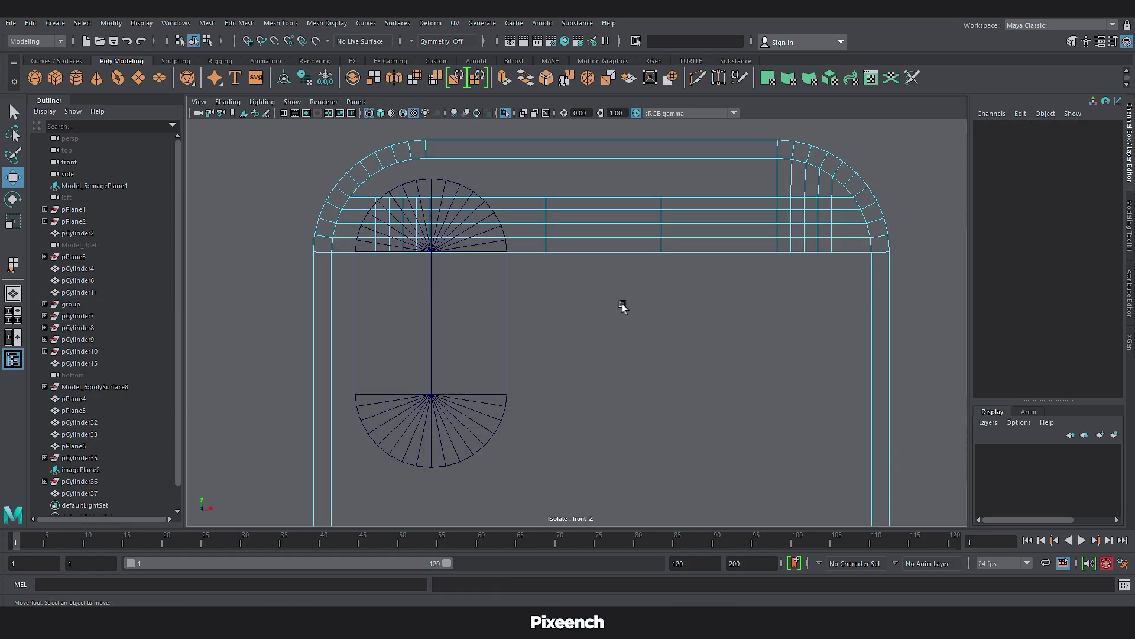
{"action": "left_click", "coordinate": [12, 266]}
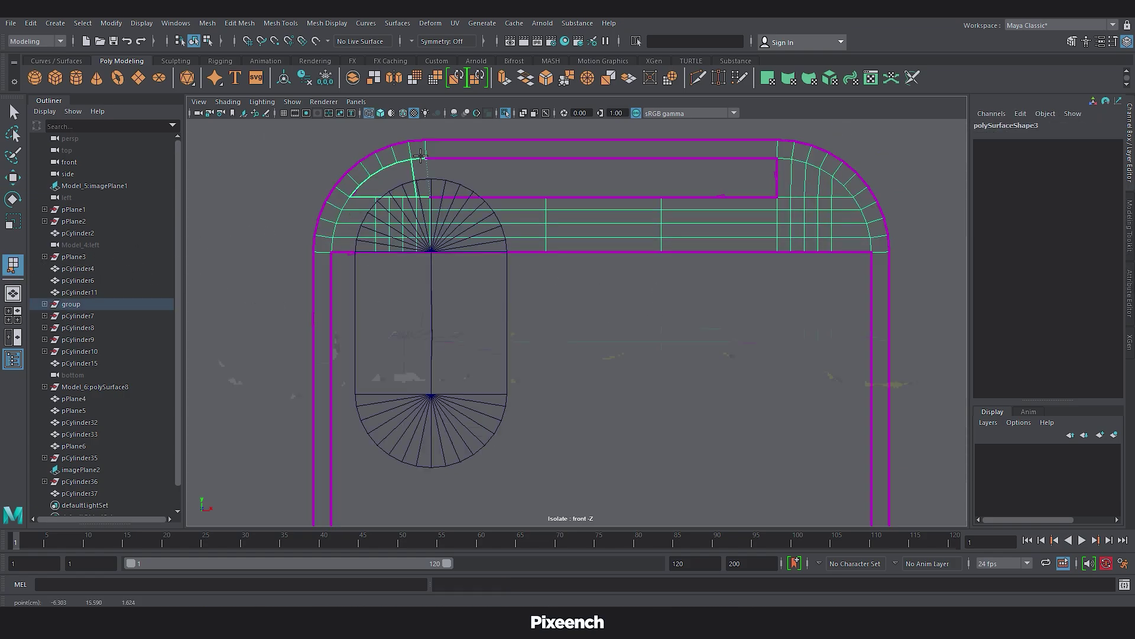
{"action": "key", "text": "y"}
{"action": "left_click", "coordinate": [412, 197]}
{"action": "left_click", "coordinate": [405, 161]}
{"action": "key", "text": "y"}
{"action": "left_click", "coordinate": [395, 197]}
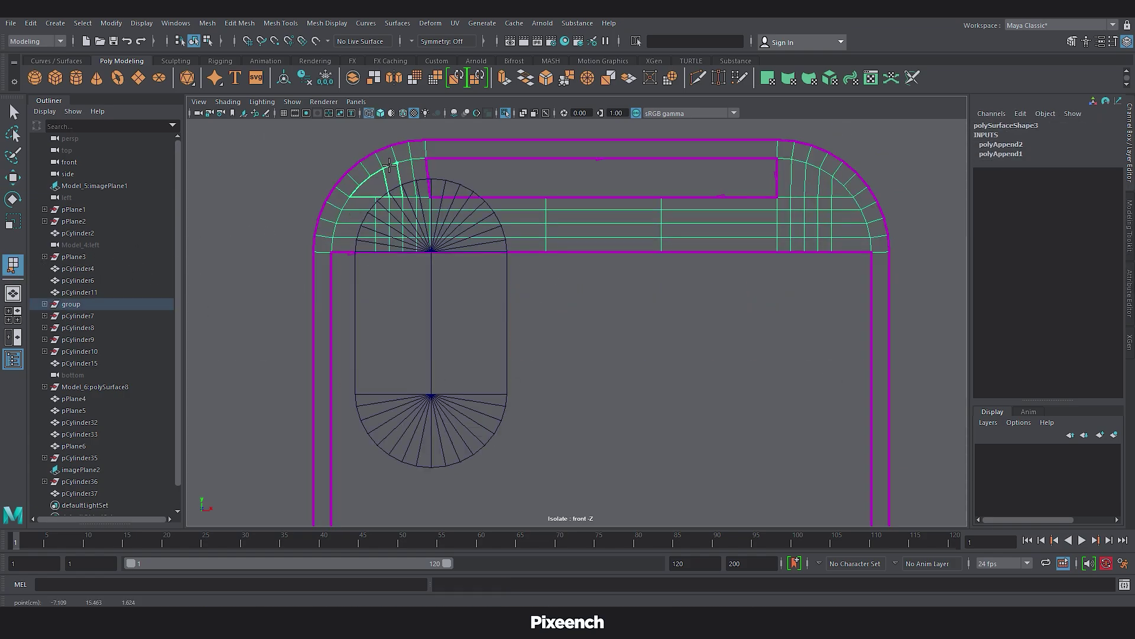
{"action": "key", "text": "y"}
{"action": "key", "text": "5"}
{"action": "left_click", "coordinate": [383, 196]}
{"action": "left_click", "coordinate": [377, 171]}
Fill the small triangular hole left beside the upper left corner arc.
{"action": "key", "text": "w"}
{"action": "right_click_drag", "start_coordinate": [377, 174], "coordinate": [376, 151]}
{"action": "double_click", "coordinate": [374, 186]}
{"action": "left_click", "coordinate": [209, 24]}
{"action": "left_click", "coordinate": [227, 108]}
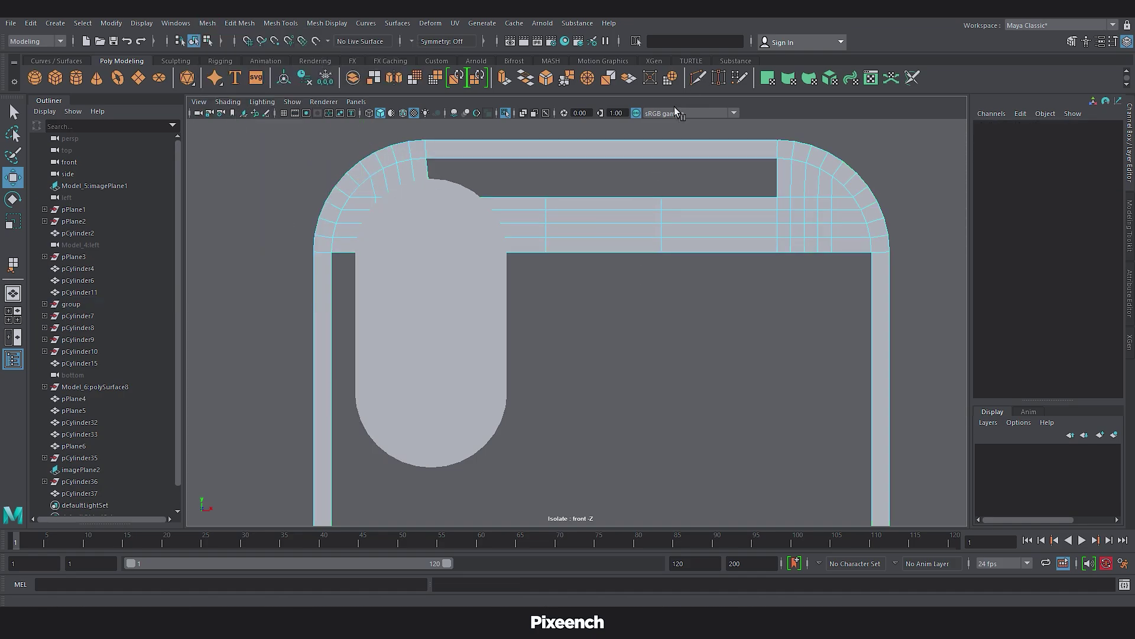
Cut two vertical edges across the rim's top band and close the gap down to the strips with three appended polygons.
{"action": "left_click", "coordinate": [698, 77]}
{"action": "left_click", "coordinate": [663, 143], "text": "ctrl"}
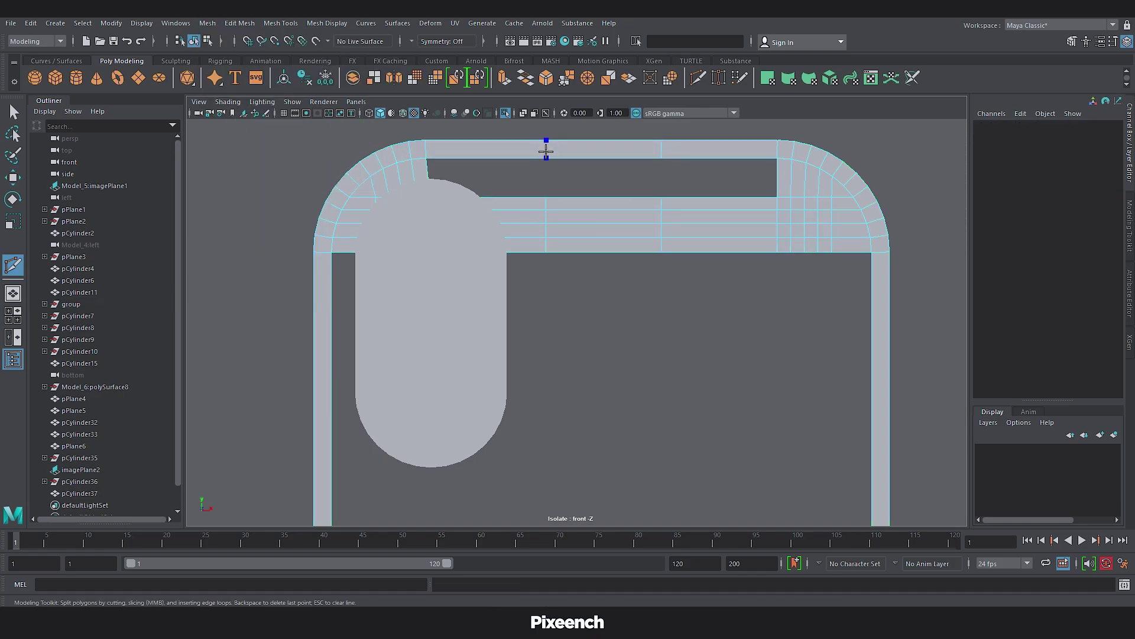
{"action": "left_click", "coordinate": [281, 22]}
{"action": "left_click", "coordinate": [307, 63]}
{"action": "left_click", "coordinate": [543, 180]}
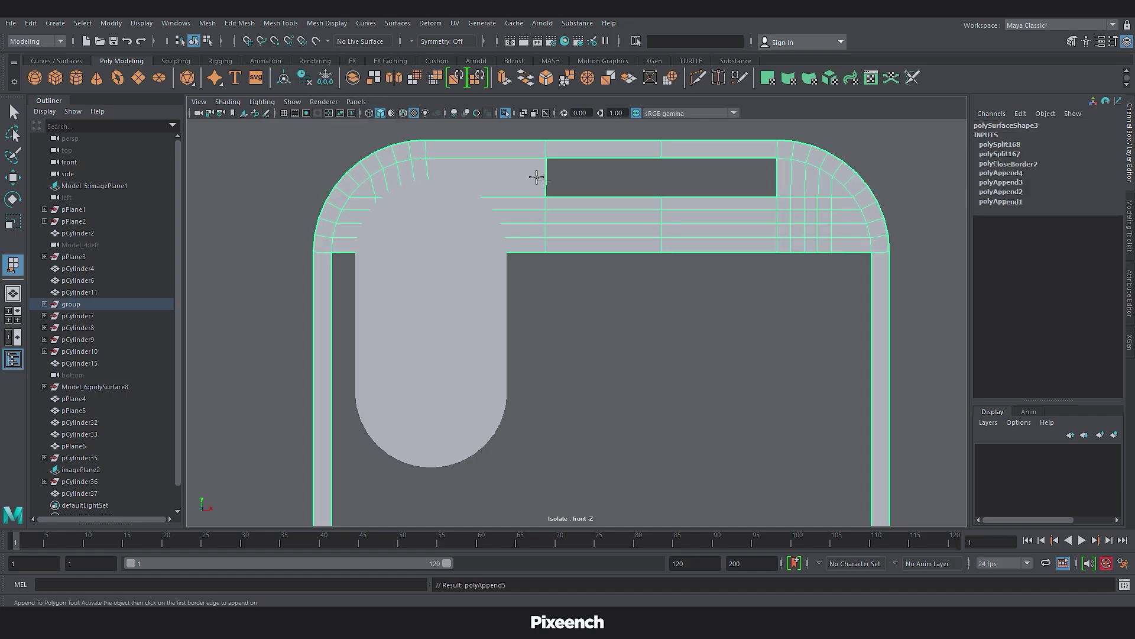
{"action": "left_click", "coordinate": [582, 197]}
{"action": "left_click", "coordinate": [583, 158]}
{"action": "key", "text": "Return"}
{"action": "left_click", "coordinate": [673, 196]}
{"action": "left_click", "coordinate": [690, 158]}
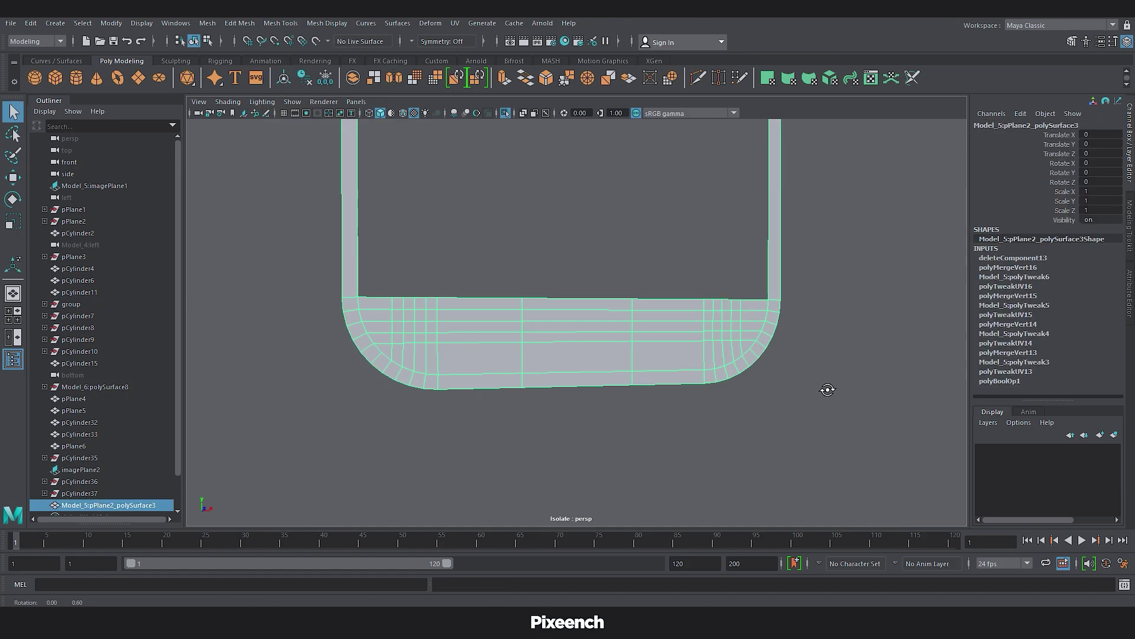
Extrude the bottom strip's upper edges upward until they end just below the back panel's top band.
{"action": "left_click_drag", "start_coordinate": [826, 389], "coordinate": [784, 392], "text": "alt"}
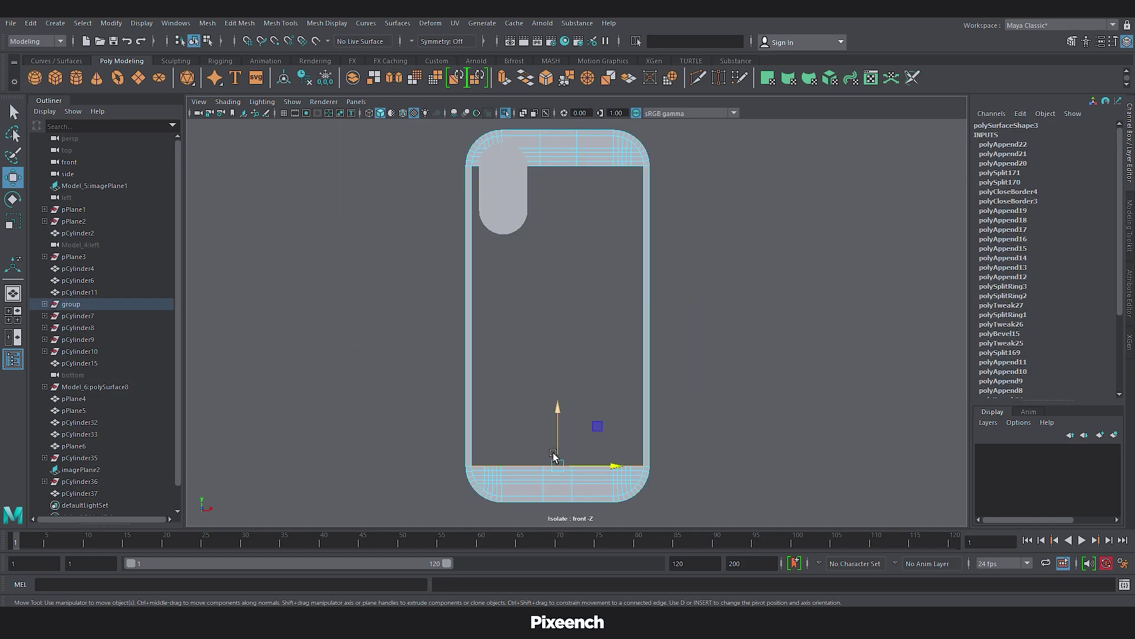
{"action": "key", "text": "ctrl+e"}
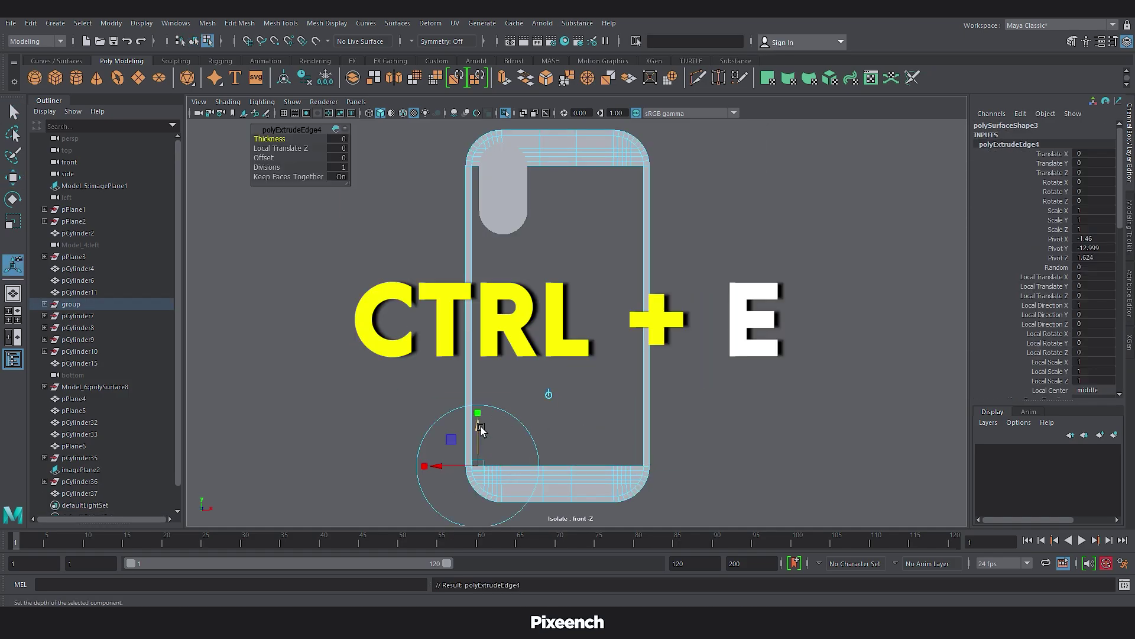
{"action": "left_click_drag", "start_coordinate": [477, 423], "coordinate": [485, 182]}
{"action": "left_click_drag", "start_coordinate": [485, 182], "coordinate": [485, 131]}
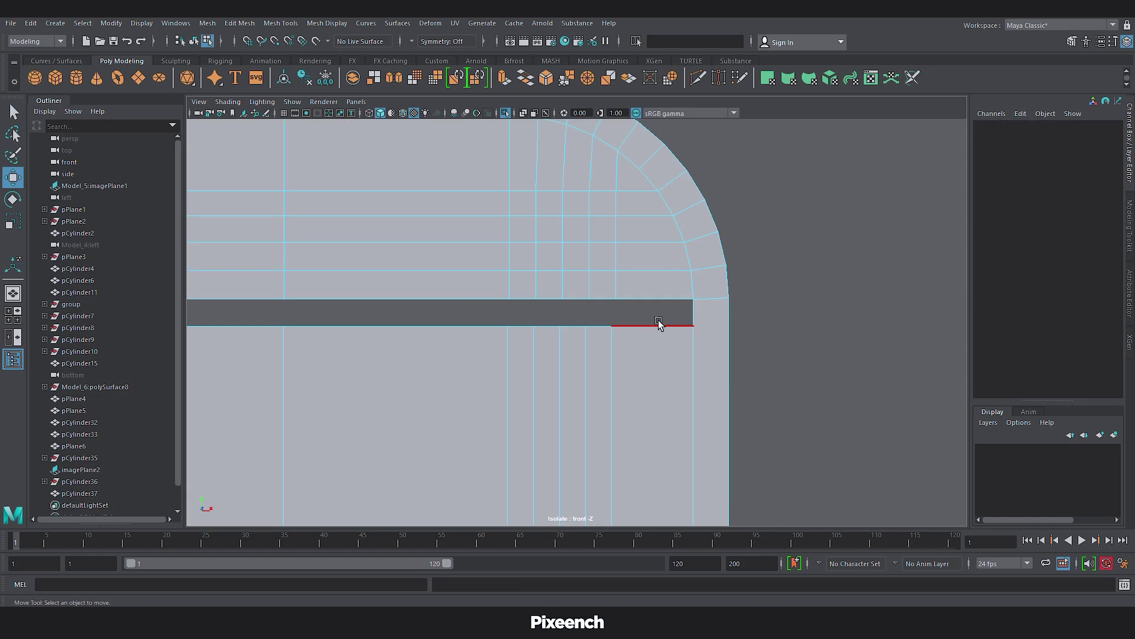
{"action": "right_click_drag", "start_coordinate": [658, 320], "coordinate": [592, 311]}
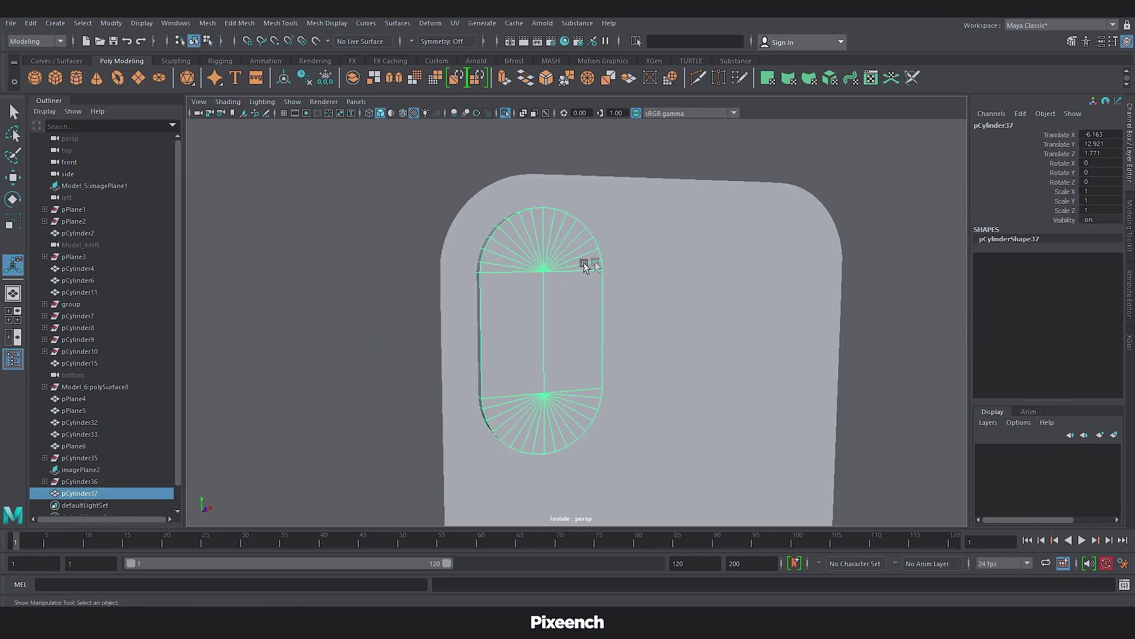
Join the camera bump and the back panel into one mesh with a Boolean operation.
{"action": "left_click", "coordinate": [609, 274], "text": "shift"}
{"action": "left_click", "coordinate": [207, 23]}
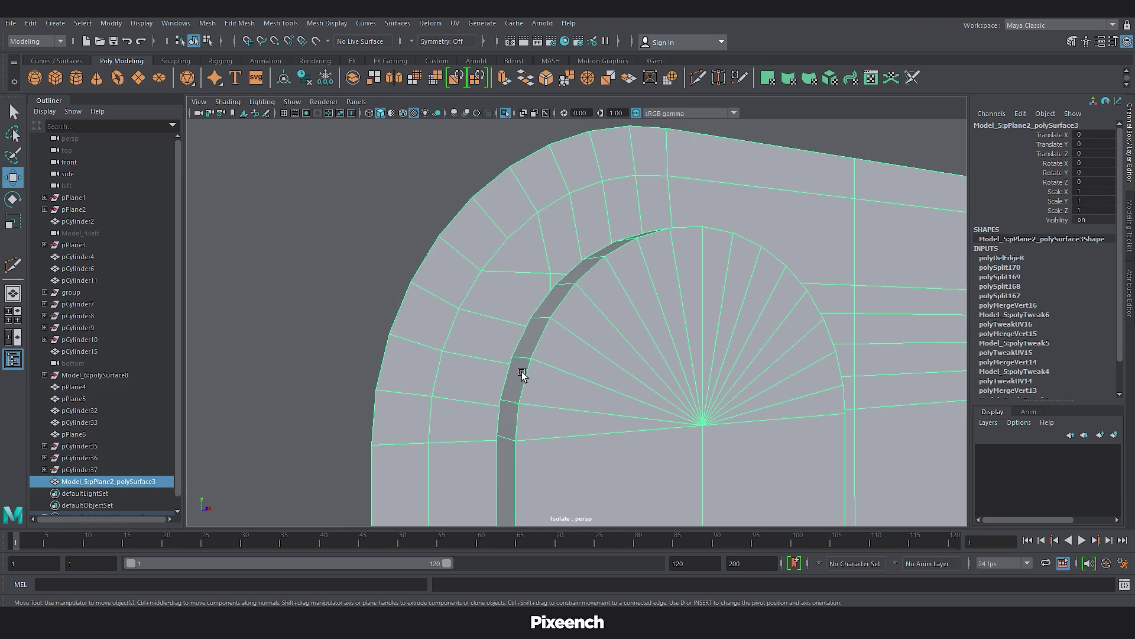
Target-weld the stray vertices along the camera bump's upper left arc and delete the leftover edge beside it.
{"action": "right_click_drag", "start_coordinate": [521, 374], "coordinate": [471, 302]}
{"action": "key", "text": "y"}
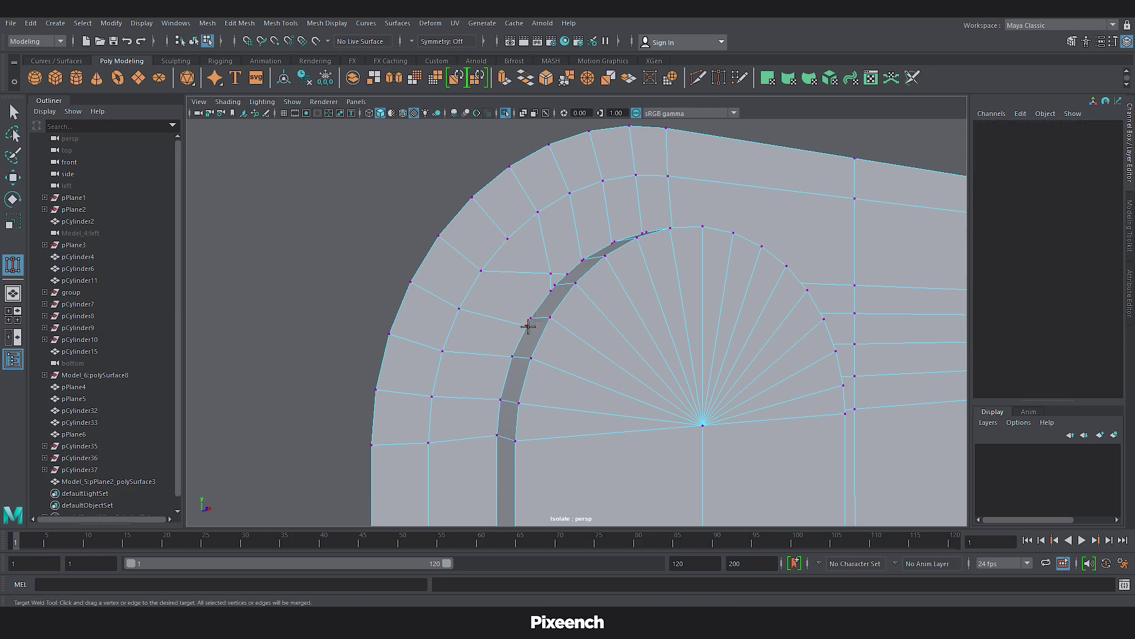
{"action": "left_click_drag", "start_coordinate": [568, 274], "coordinate": [556, 285]}
{"action": "key", "text": "w"}
{"action": "left_click", "coordinate": [549, 269]}
{"action": "key", "text": "Delete"}
Connect the camera bump's upper left arc to the rim with Multi-Cut and delete the four surplus edges there.
{"action": "key", "text": "ctrl+shift+x"}
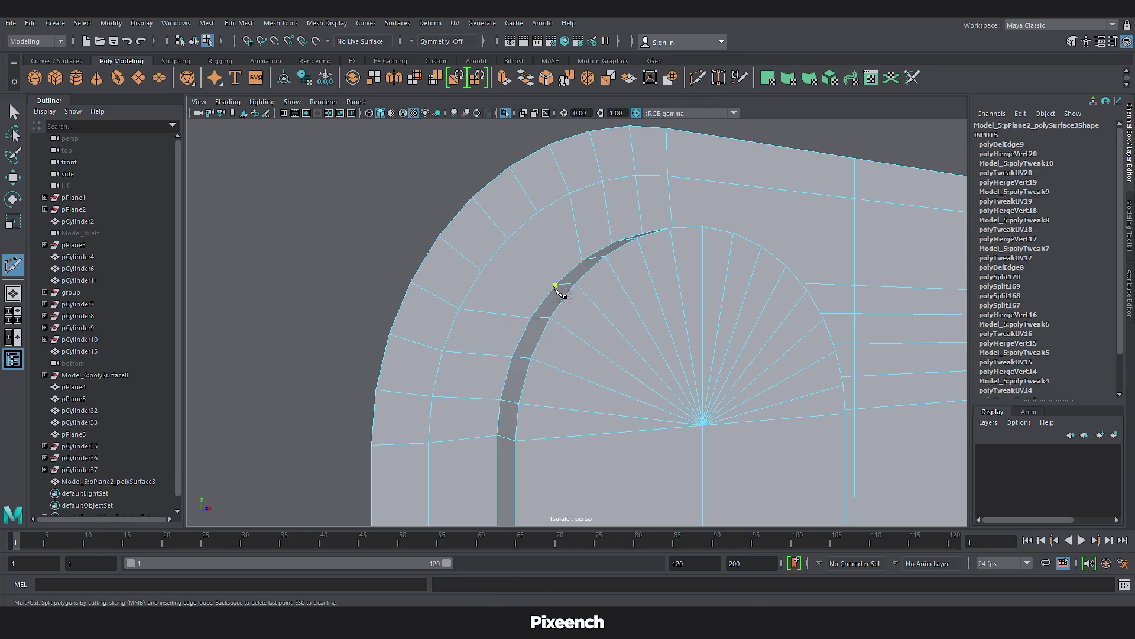
{"action": "left_click_drag", "start_coordinate": [500, 238], "coordinate": [638, 272], "text": "alt"}
{"action": "key", "text": "w"}
{"action": "left_click", "coordinate": [496, 311]}
{"action": "left_click", "coordinate": [533, 287], "text": "shift"}
{"action": "left_click", "coordinate": [573, 277], "text": "shift"}
{"action": "left_click", "coordinate": [613, 274], "text": "shift"}
{"action": "key", "text": "Delete"}
{"action": "key", "text": "ctrl+shift+x"}
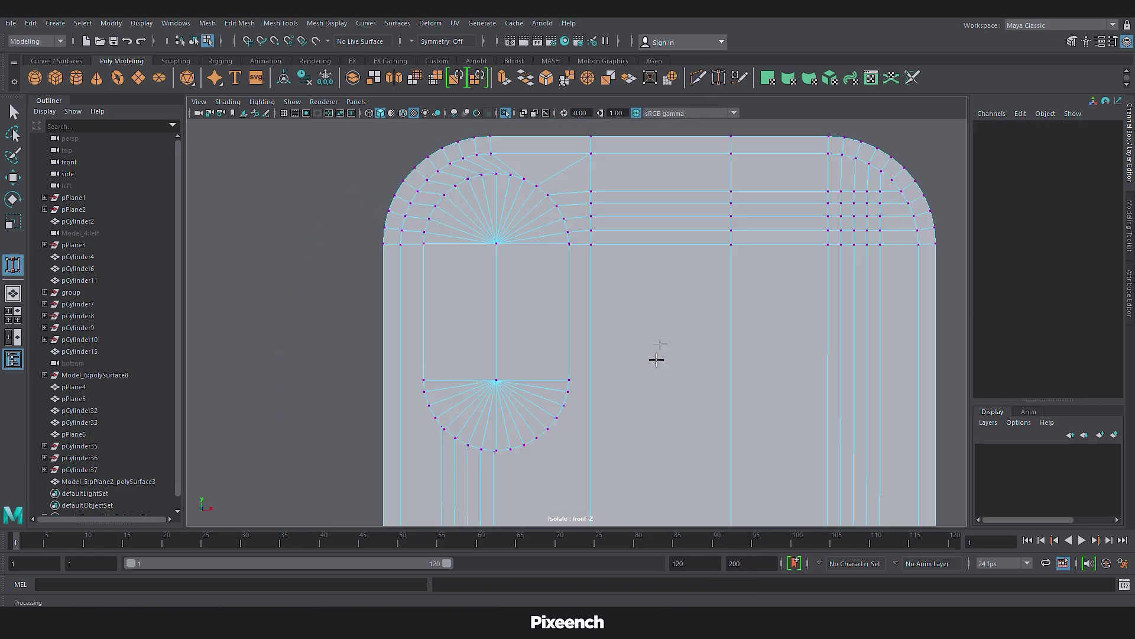
Insert three horizontal edge rows beside the camera bump's lower arc and cut a line across the full panel below the bump.
{"action": "right_click_drag", "start_coordinate": [657, 357], "coordinate": [740, 390], "text": "shift"}
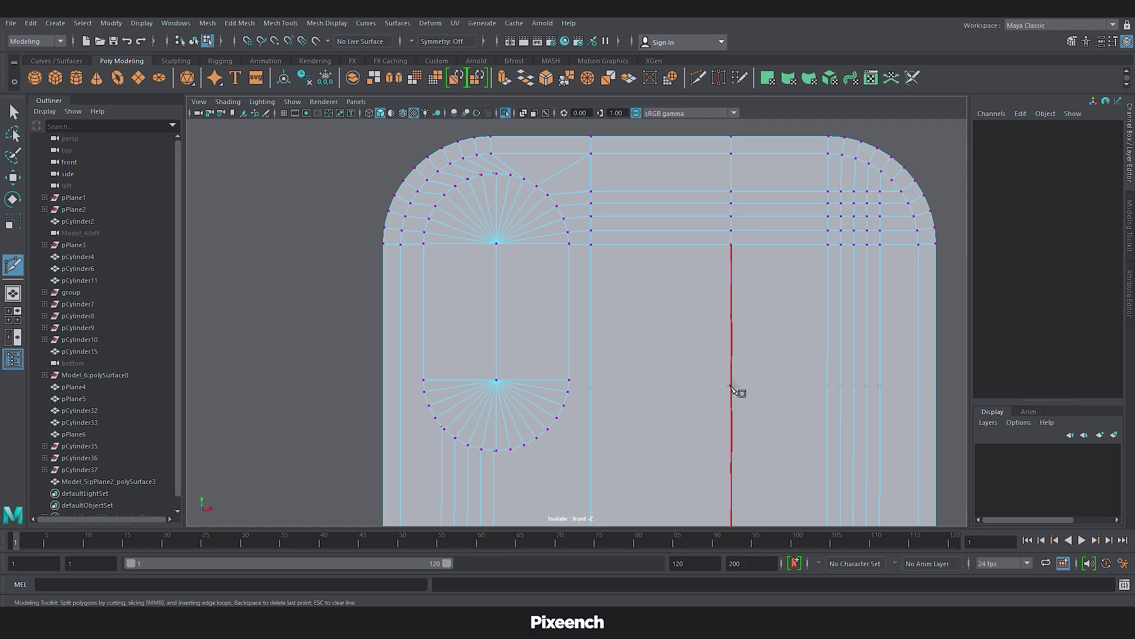
{"action": "left_click", "coordinate": [401, 379], "text": "ctrl"}
{"action": "left_click", "coordinate": [591, 393], "text": "ctrl"}
{"action": "left_click", "coordinate": [591, 409], "text": "ctrl"}
{"action": "middle_click_drag", "start_coordinate": [416, 500], "coordinate": [378, 418], "text": "alt"}
{"action": "left_click", "coordinate": [346, 394]}
{"action": "left_click", "coordinate": [898, 394]}
{"action": "key", "text": "Return"}
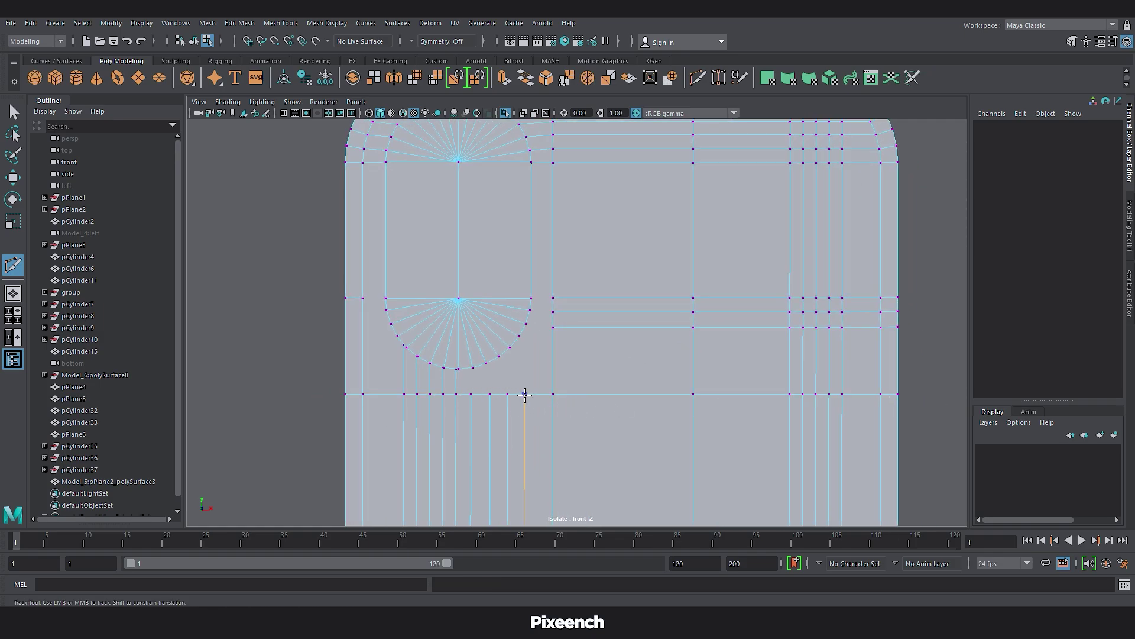
Cut edges joining the camera bump's lower right arc to the ends of the neighbouring horizontal and vertical edge rows.
{"action": "left_click_drag", "start_coordinate": [524, 395], "coordinate": [588, 396], "text": "alt"}
{"action": "left_click_drag", "start_coordinate": [663, 419], "coordinate": [630, 374], "text": "alt"}
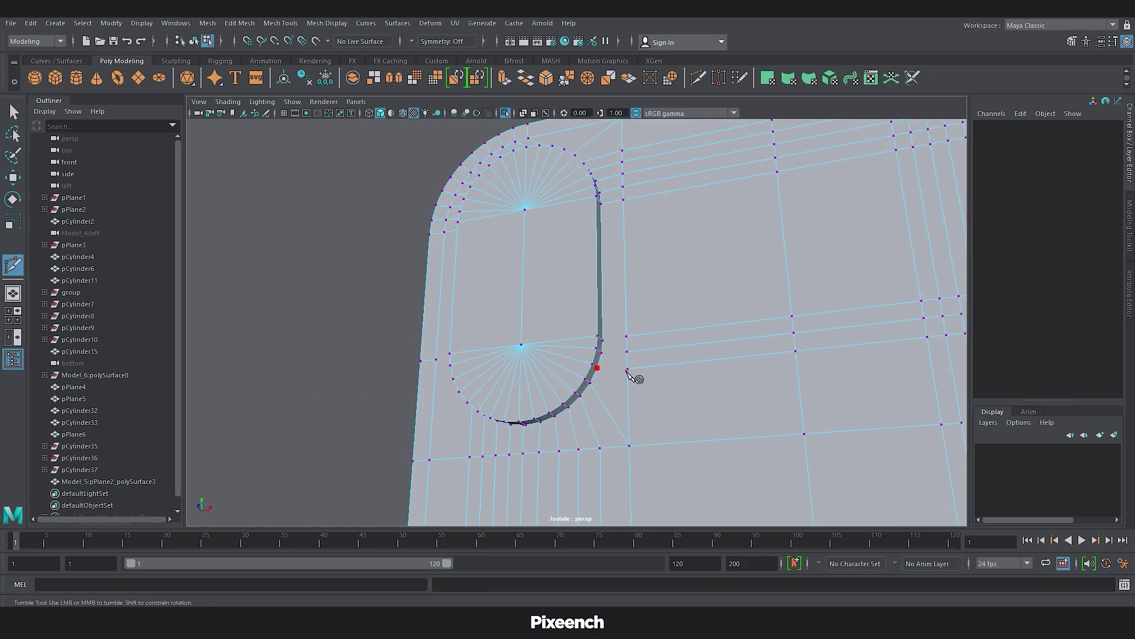
{"action": "left_click", "coordinate": [625, 337]}
{"action": "key", "text": "Return"}
Target-weld the doubled vertices along the camera bump's lower left arc.
{"action": "left_click_drag", "start_coordinate": [562, 415], "coordinate": [594, 420], "text": "alt"}
{"action": "scroll", "coordinate": [606, 418], "scroll_direction": "up", "scroll_amount": 6}
{"action": "left_click", "coordinate": [724, 76]}
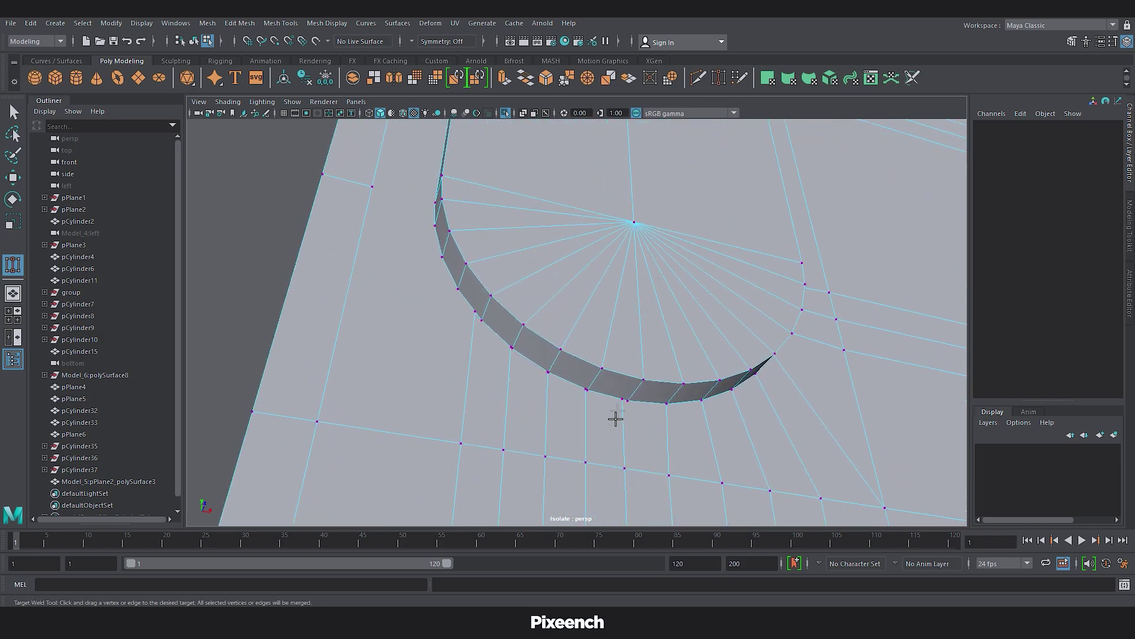
{"action": "left_click_drag", "start_coordinate": [475, 311], "coordinate": [482, 320]}
{"action": "left_click_drag", "start_coordinate": [553, 402], "coordinate": [592, 355], "text": "alt"}
Cut connecting edges from the camera bump's lower left arc to the panel's rim edge.
{"action": "left_click", "coordinate": [698, 77]}
{"action": "left_click", "coordinate": [373, 392]}
{"action": "left_click", "coordinate": [421, 396]}
{"action": "left_click", "coordinate": [419, 430]}
{"action": "middle_click_drag", "start_coordinate": [558, 494], "coordinate": [455, 225], "text": "alt"}
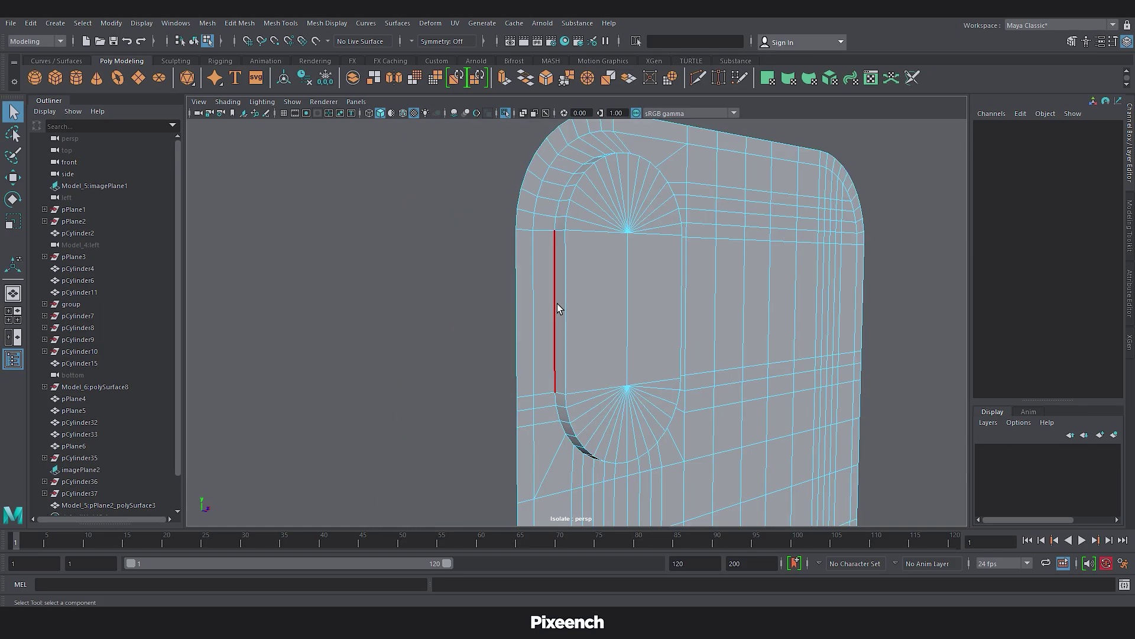
Bevel the edge loop where the camera bump meets the back panel.
{"action": "left_click", "coordinate": [556, 303]}
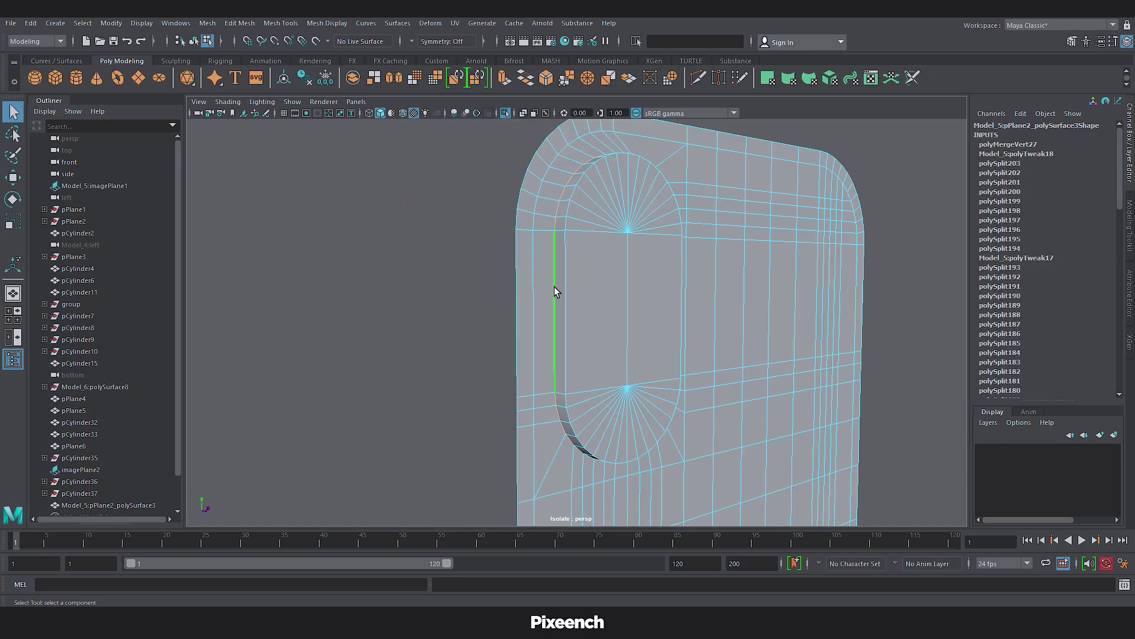
{"action": "key", "text": "ctrl+b"}
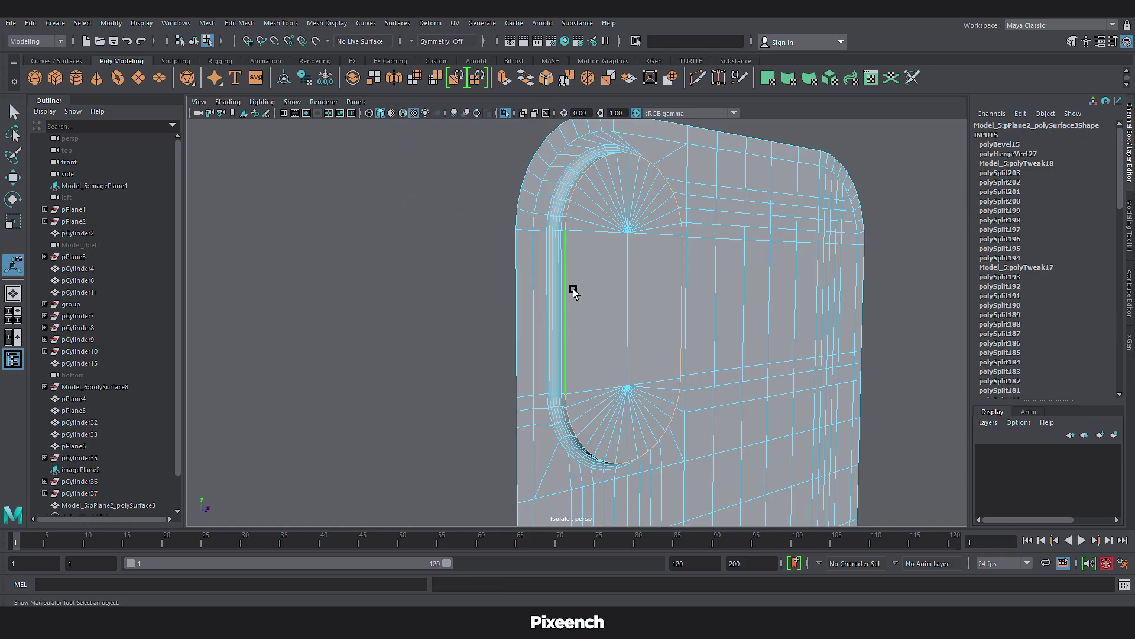
Bevel the camera bump's top edge loop with a width of 0.2 and 3 segments.
{"action": "double_click", "coordinate": [552, 82]}
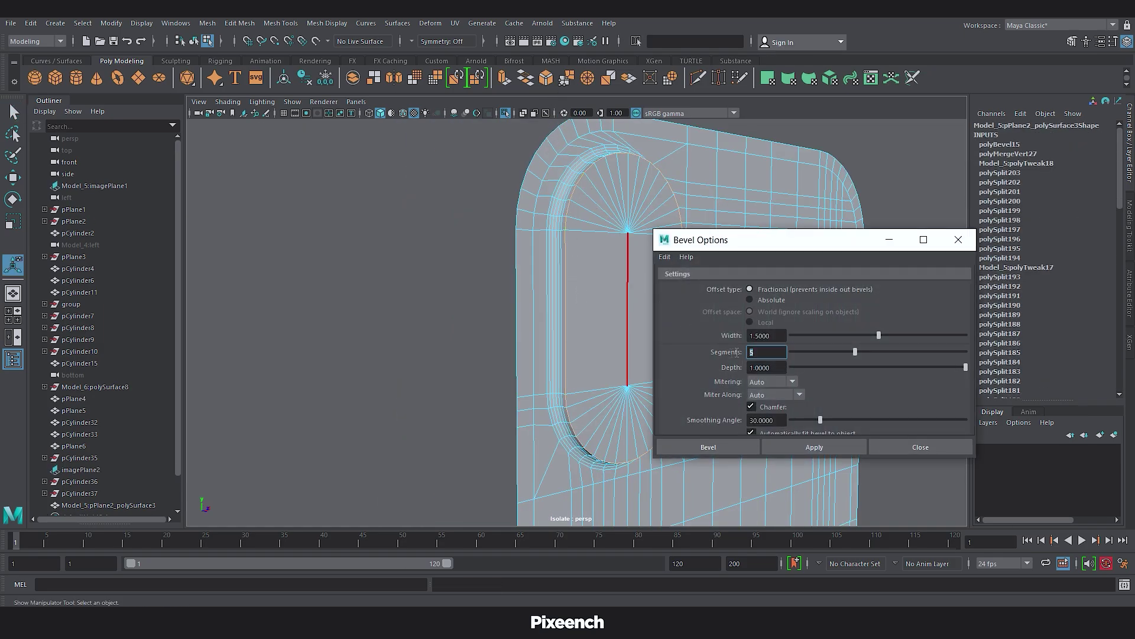
{"action": "type", "text": ".2"}
{"action": "left_click", "coordinate": [799, 449]}
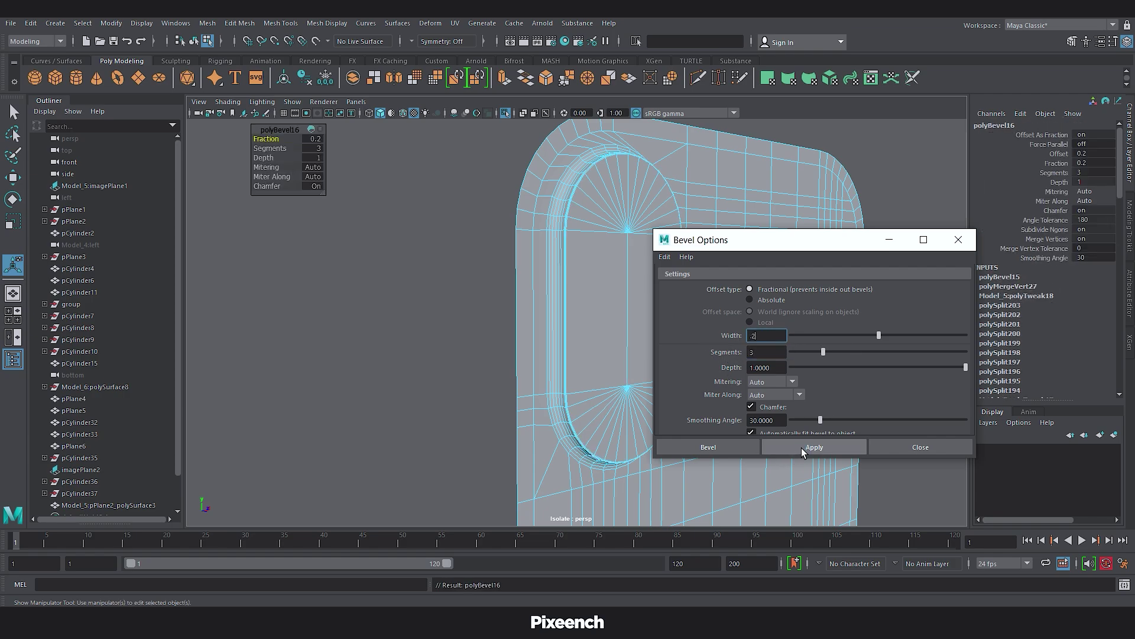
{"action": "left_click", "coordinate": [901, 448]}
Delete the surplus edges running along the camera bump's side.
{"action": "left_click", "coordinate": [418, 386]}
{"action": "scroll", "coordinate": [571, 385], "scroll_direction": "up", "scroll_amount": 5}
{"action": "middle_click_drag", "start_coordinate": [610, 263], "coordinate": [615, 379], "text": "alt"}
{"action": "left_click_drag", "start_coordinate": [611, 371], "coordinate": [651, 385], "text": "alt"}
{"action": "right_click_drag", "start_coordinate": [651, 385], "coordinate": [651, 332]}
{"action": "left_click", "coordinate": [578, 325]}
{"action": "double_click", "coordinate": [580, 283], "text": "shift"}
{"action": "key", "text": "Delete"}
Extrude the back panel's outer border edges in depth to form a narrow side wall.
{"action": "double_click", "coordinate": [618, 208]}
{"action": "key", "text": "ctrl+e"}
{"action": "scroll", "coordinate": [712, 305], "scroll_direction": "down", "scroll_amount": 8}
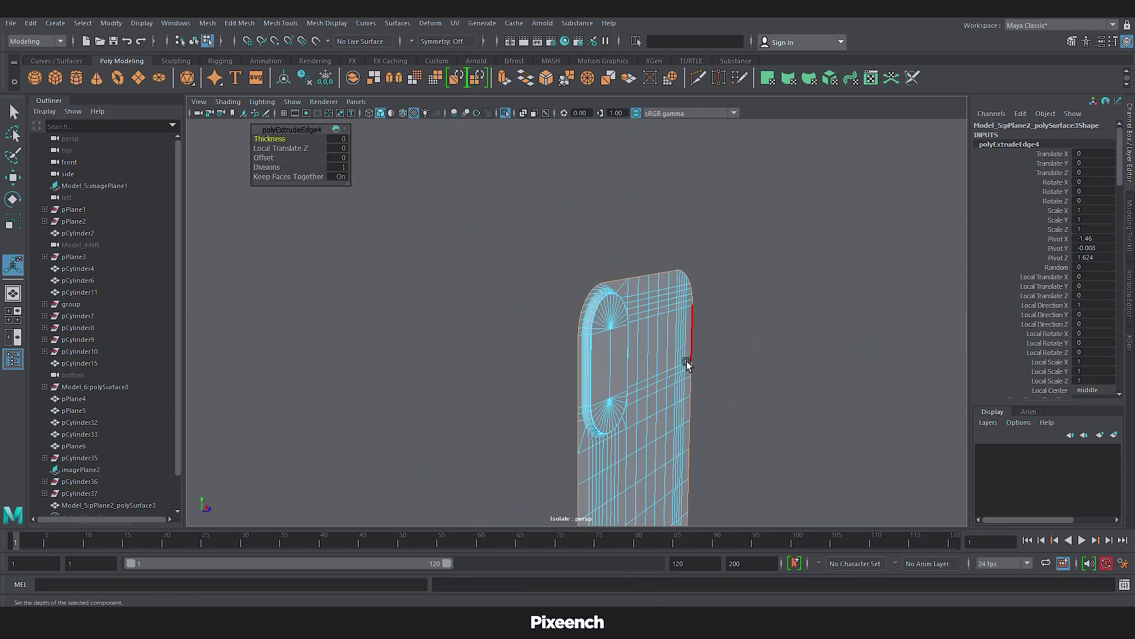
{"action": "middle_click_drag", "start_coordinate": [680, 467], "coordinate": [690, 198], "text": "alt"}
{"action": "left_click_drag", "start_coordinate": [691, 283], "coordinate": [679, 279]}
{"action": "middle_click_drag", "start_coordinate": [635, 190], "coordinate": [634, 426], "text": "alt"}
{"action": "right_click_drag", "start_coordinate": [636, 427], "coordinate": [723, 486], "text": "alt"}
Bevel the edge loop along the back panel's outer rim and check the rounded corners from several angles.
{"action": "double_click", "coordinate": [633, 271]}
{"action": "left_click_drag", "start_coordinate": [750, 244], "coordinate": [647, 241], "text": "alt"}
{"action": "right_click_drag", "start_coordinate": [783, 223], "coordinate": [692, 251], "text": "alt"}
{"action": "left_click_drag", "start_coordinate": [692, 251], "coordinate": [710, 394], "text": "alt"}
{"action": "left_click_drag", "start_coordinate": [615, 412], "coordinate": [494, 388], "text": "alt"}
{"action": "middle_click_drag", "start_coordinate": [484, 320], "coordinate": [651, 400], "text": "alt"}
{"action": "left_click_drag", "start_coordinate": [651, 401], "coordinate": [643, 228], "text": "alt"}
{"action": "right_click_drag", "start_coordinate": [643, 228], "coordinate": [645, 257], "text": "alt"}
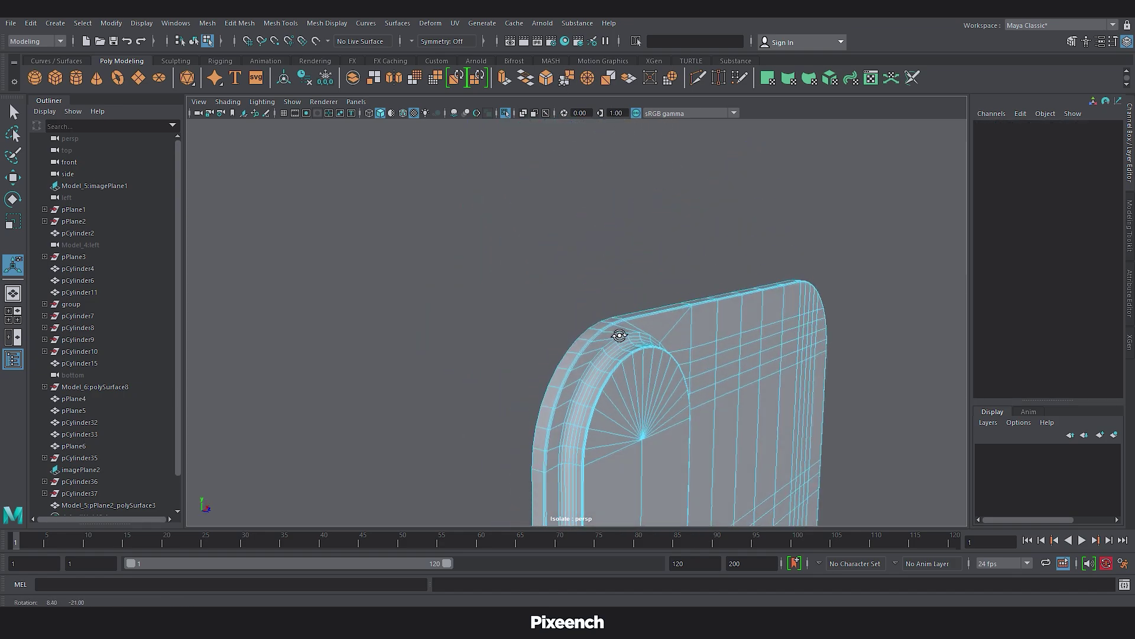
{"action": "left_click_drag", "start_coordinate": [616, 329], "coordinate": [654, 393], "text": "alt"}
{"action": "right_click", "coordinate": [651, 393]}
{"action": "left_click", "coordinate": [651, 372]}
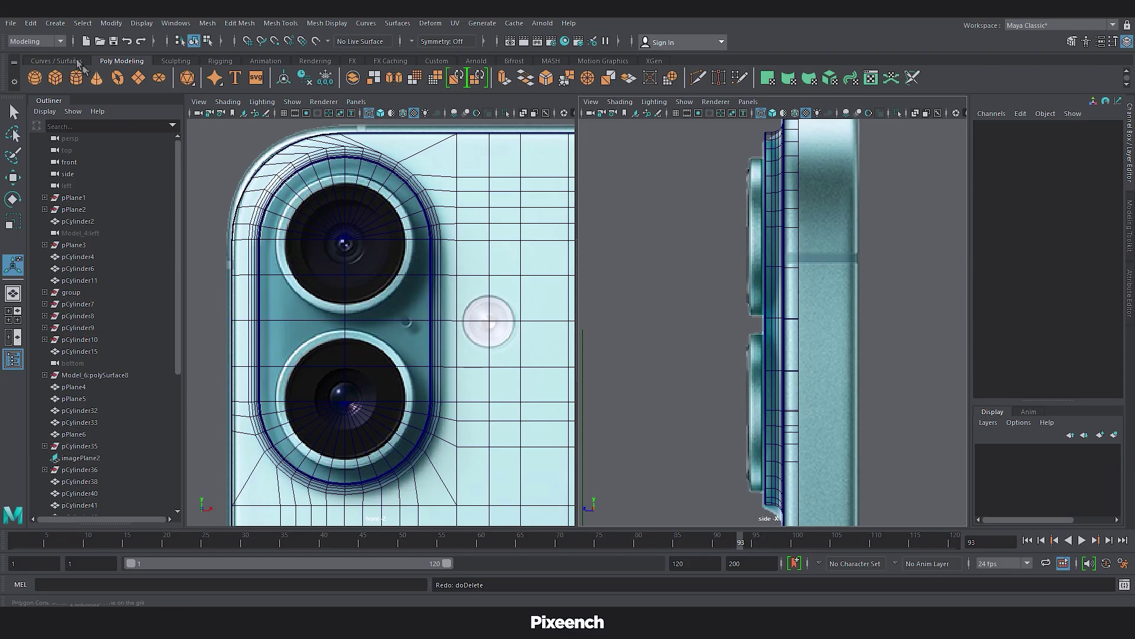
Create a pipe for the upper lens's outer ring, radius about 1.71, height 0.8, thickness 0.2, and move it onto the camera bump.
{"action": "left_click", "coordinate": [55, 23]}
{"action": "mouse_move", "coordinate": [88, 65]}
{"action": "left_click", "coordinate": [248, 184]}
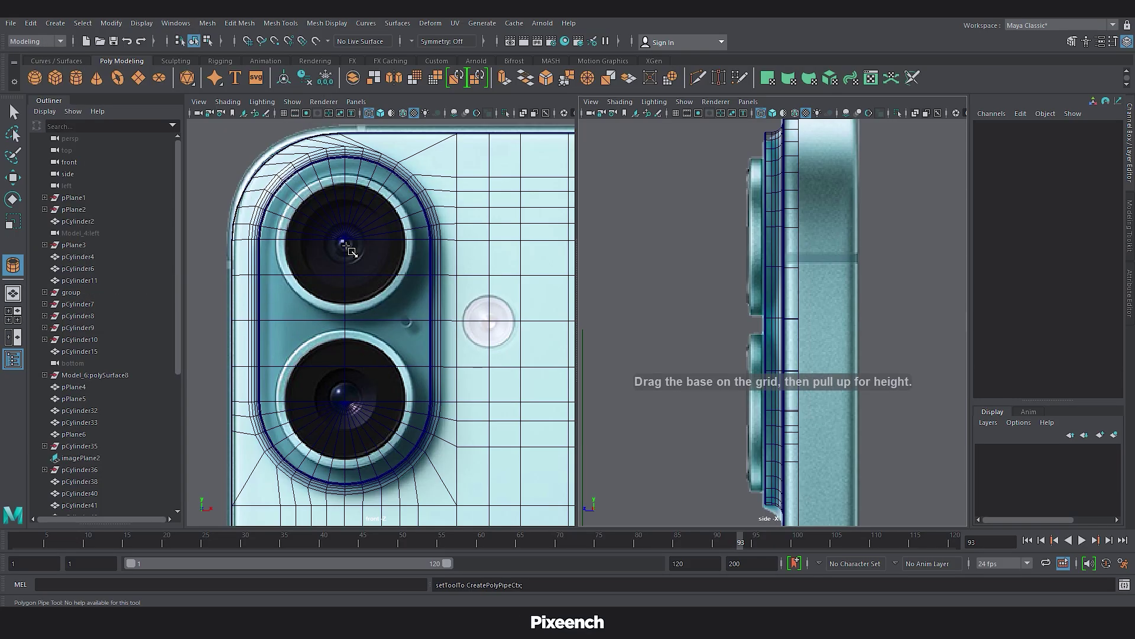
{"action": "left_click_drag", "start_coordinate": [346, 245], "coordinate": [397, 304]}
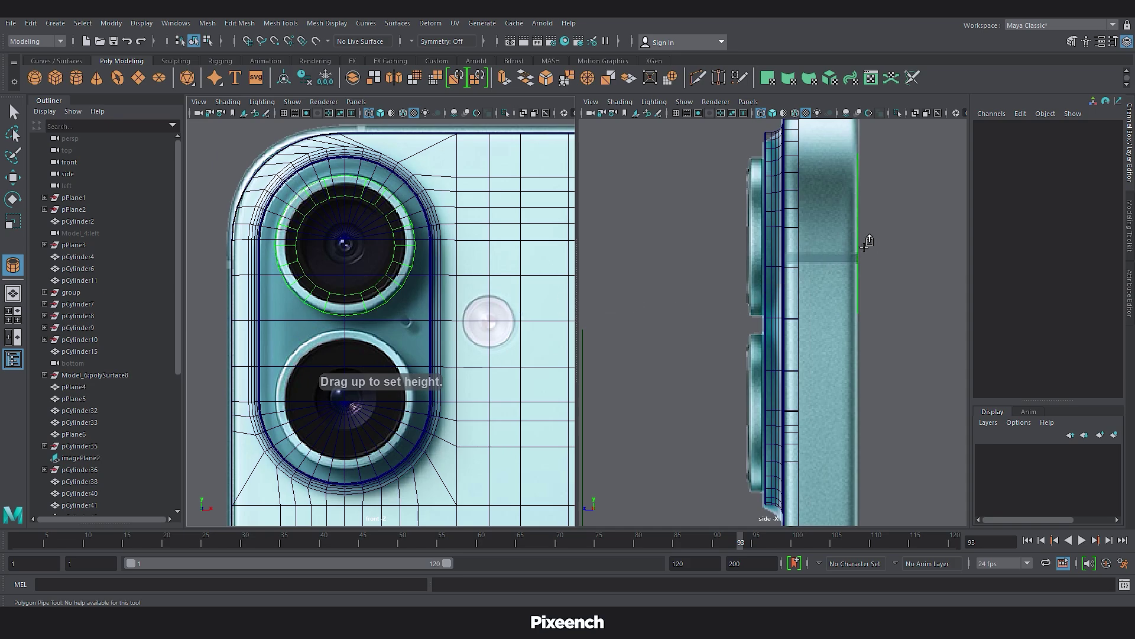
{"action": "left_click_drag", "start_coordinate": [863, 247], "coordinate": [705, 233]}
{"action": "key", "text": "w"}
{"action": "type", "text": "0.2"}
{"action": "key", "text": "Return"}
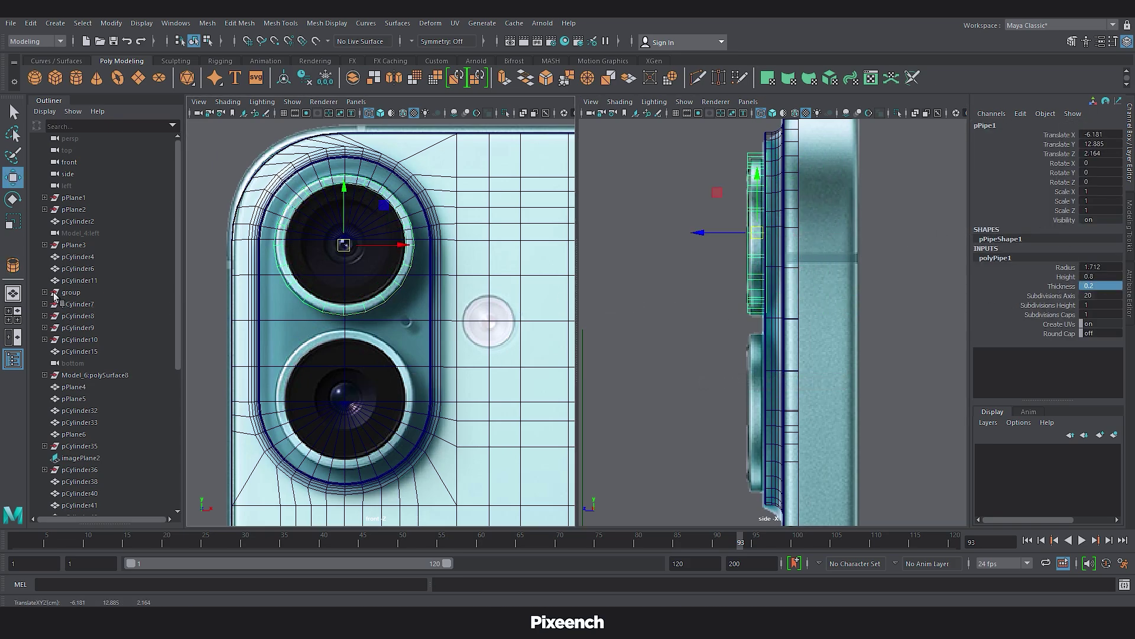
Add a second pipe inside the upper lens ring, radius about 1.54, height about 0.47, and align it with the ring in depth.
{"action": "key", "text": "y"}
{"action": "left_click_drag", "start_coordinate": [346, 245], "coordinate": [395, 293]}
{"action": "left_click_drag", "start_coordinate": [858, 242], "coordinate": [703, 234]}
{"action": "key", "text": "w"}
Add a third concentric pipe in the upper lens, radius about 1.1, height about 0.88, thickness 0.6, and move it into the bump.
{"action": "left_click", "coordinate": [10, 268]}
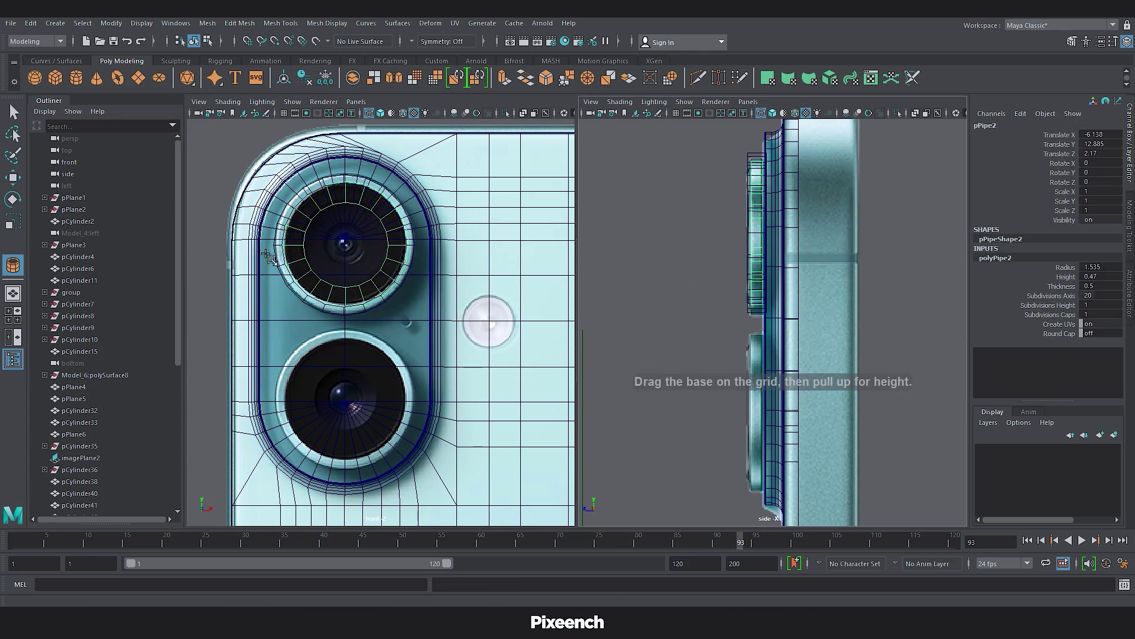
{"action": "left_click_drag", "start_coordinate": [351, 249], "coordinate": [376, 282]}
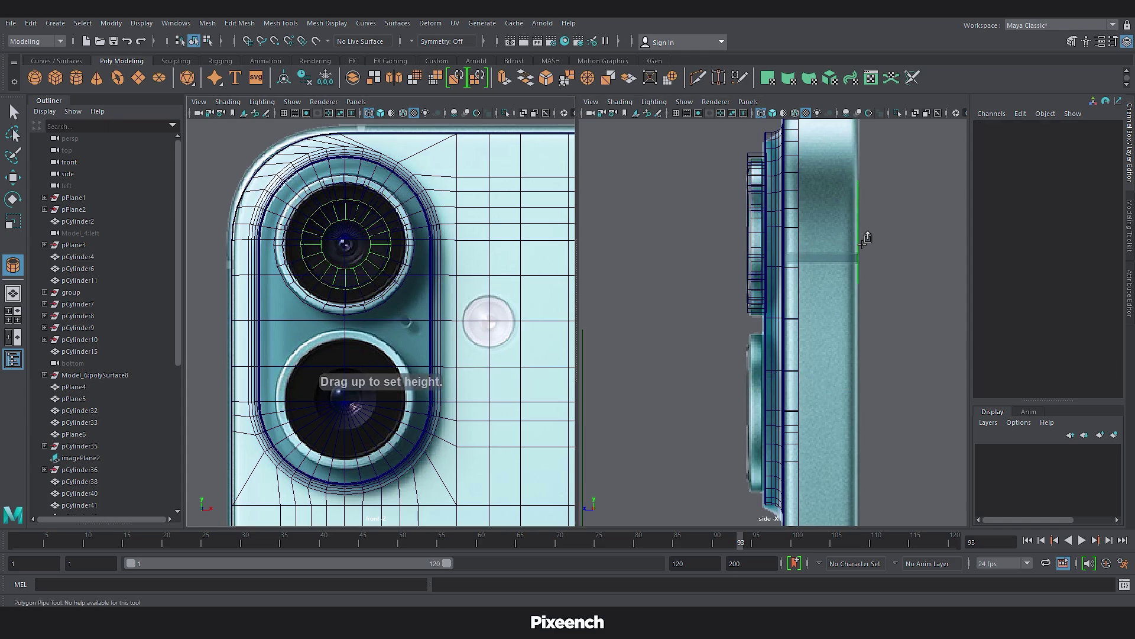
{"action": "key", "text": "w"}
{"action": "left_click_drag", "start_coordinate": [837, 245], "coordinate": [708, 234]}
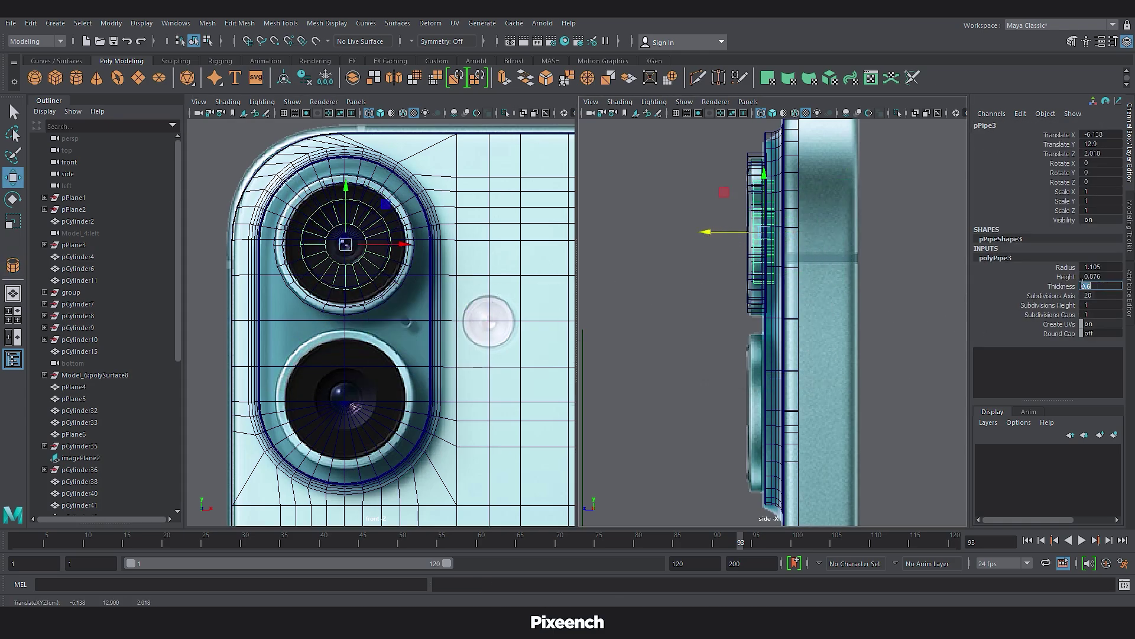
Add a small pipe at the upper lens's centre, radius about 0.56, height about 0.6, and align it inside the lens.
{"action": "left_click", "coordinate": [13, 266]}
{"action": "left_click_drag", "start_coordinate": [345, 245], "coordinate": [359, 263]}
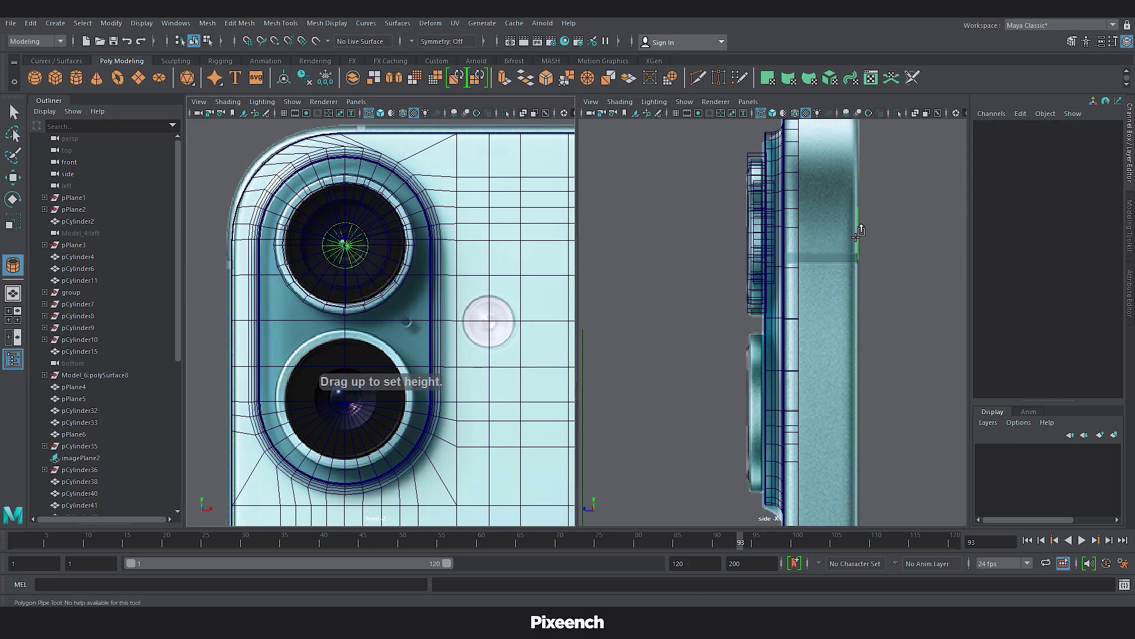
{"action": "key", "text": "w"}
{"action": "left_click_drag", "start_coordinate": [856, 237], "coordinate": [716, 245]}
{"action": "left_click_drag", "start_coordinate": [345, 188], "coordinate": [346, 186]}
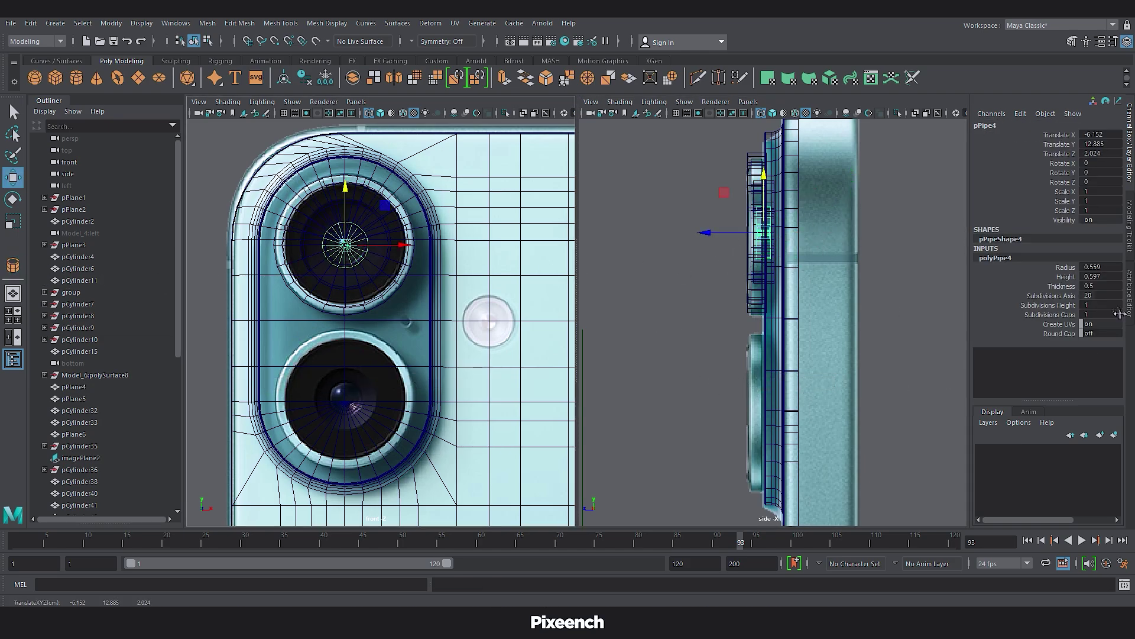
Duplicate the upper lens's outer ring and move the copy down onto the lower lens.
{"action": "left_click", "coordinate": [404, 285]}
{"action": "key", "text": "ctrl+d"}
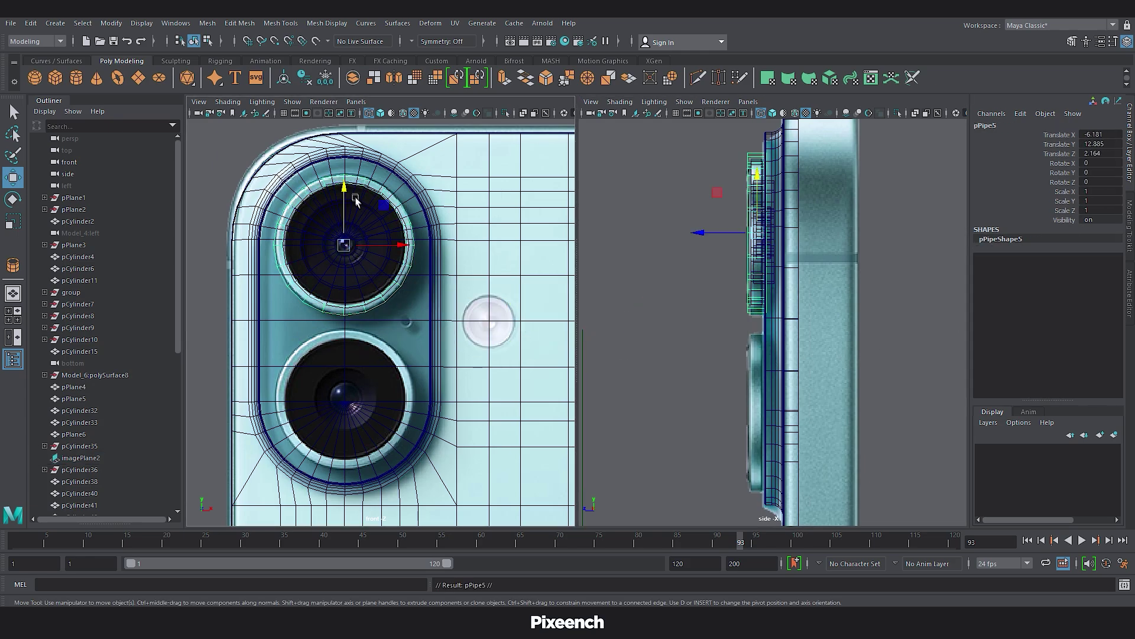
{"action": "left_click_drag", "start_coordinate": [345, 189], "coordinate": [345, 345]}
Add a pipe inside the lower lens ring, radius about 1.55, height about 0.93, and align it with the reference.
{"action": "left_click", "coordinate": [13, 265]}
{"action": "mouse_move", "coordinate": [344, 397]}
{"action": "left_mouse_down"}
{"action": "mouse_move", "coordinate": [393, 442]}
{"action": "mouse_move", "coordinate": [395, 414]}
{"action": "left_mouse_up"}
{"action": "left_click_drag", "start_coordinate": [791, 407], "coordinate": [708, 408]}
{"action": "left_click_drag", "start_coordinate": [345, 339], "coordinate": [346, 342]}
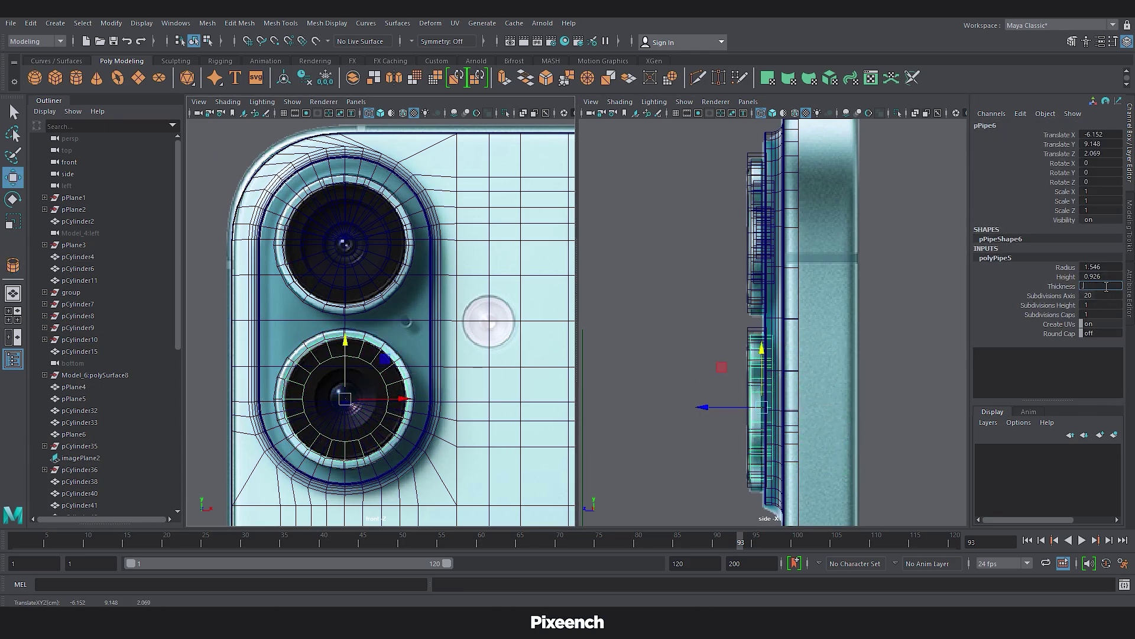
Add a smaller concentric pipe in the lower lens, radius about 0.83, height about 1.05, and move it into the bump.
{"action": "left_click", "coordinate": [13, 264]}
{"action": "left_click_drag", "start_coordinate": [345, 397], "coordinate": [369, 422]}
{"action": "left_click_drag", "start_coordinate": [852, 396], "coordinate": [732, 415]}
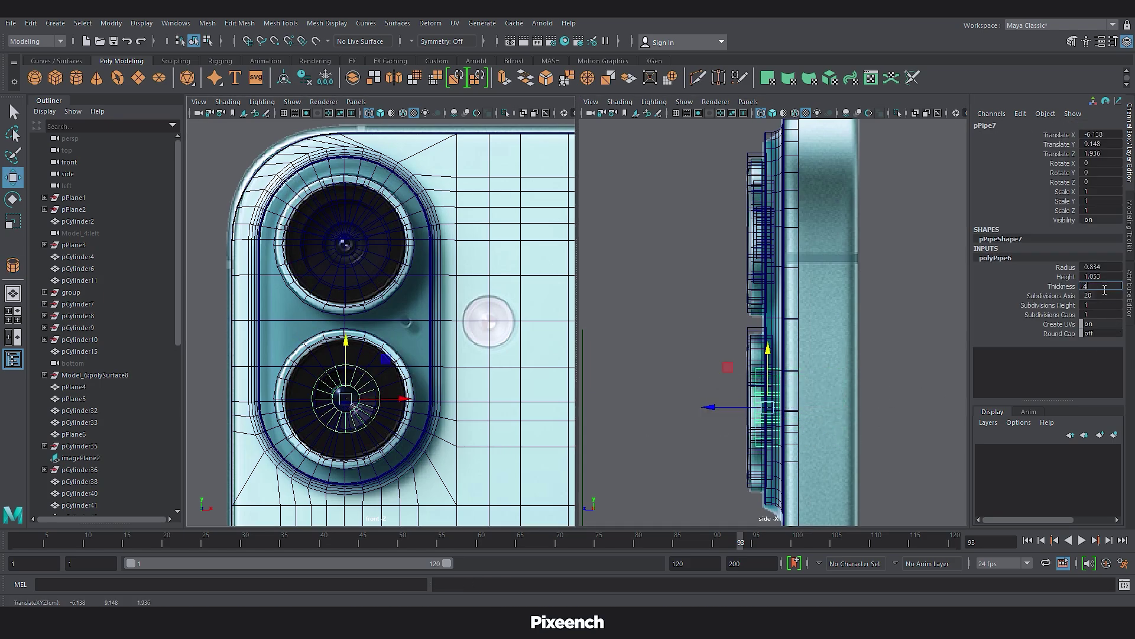
Create a sphere of about 0.27 radius at the upper lens's centre and move it out in front of the cameras.
{"action": "left_click", "coordinate": [905, 278]}
{"action": "left_click", "coordinate": [34, 78]}
{"action": "left_click_drag", "start_coordinate": [343, 243], "coordinate": [359, 257]}
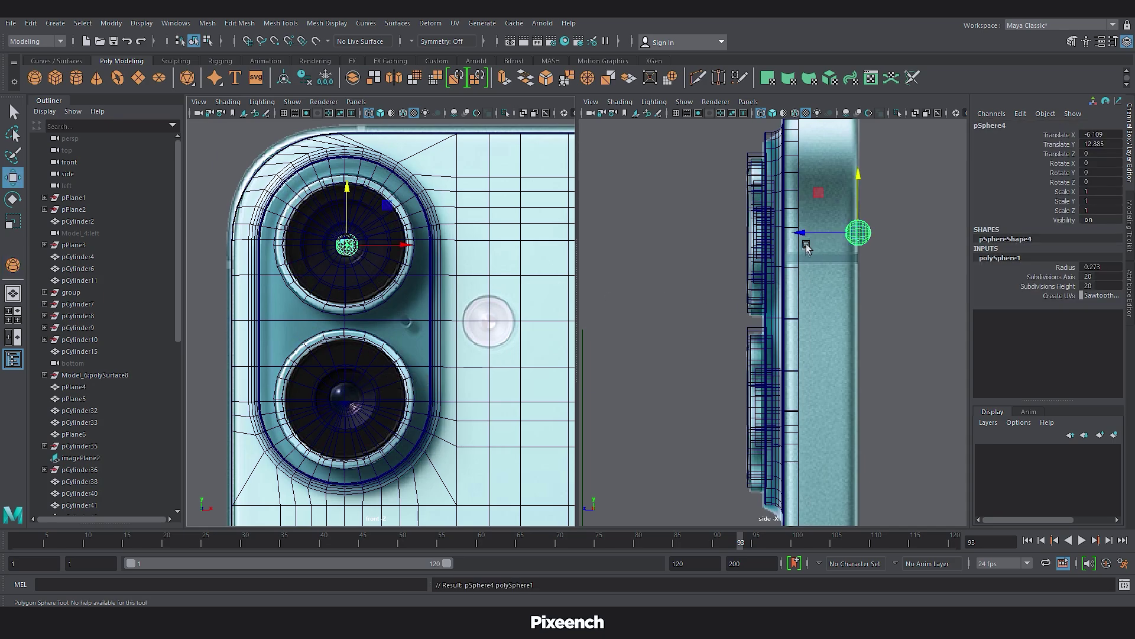
{"action": "left_click_drag", "start_coordinate": [802, 234], "coordinate": [664, 239]}
Delete the sphere's half facing the phone and flatten the remaining dome to 0.7 in Z.
{"action": "right_click_drag", "start_coordinate": [727, 236], "coordinate": [725, 267]}
{"action": "left_click_drag", "start_coordinate": [753, 200], "coordinate": [722, 276]}
{"action": "key", "text": "Delete"}
{"action": "right_click_drag", "start_coordinate": [720, 242], "coordinate": [736, 231]}
{"action": "key", "text": "r"}
{"action": "left_click_drag", "start_coordinate": [669, 232], "coordinate": [682, 240]}
{"action": "key", "text": "w"}
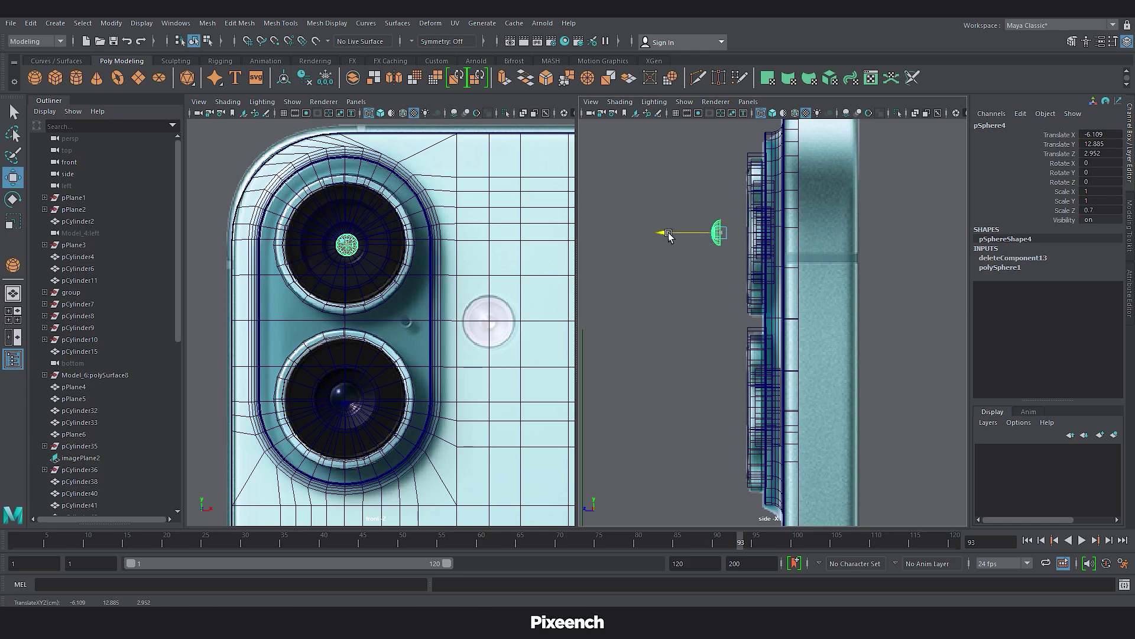
Duplicate the dome, move the copy to the lower lens's centre, and enlarge it uniformly to fit.
{"action": "key", "text": "ctrl+d"}
{"action": "left_click_drag", "start_coordinate": [345, 194], "coordinate": [346, 350]}
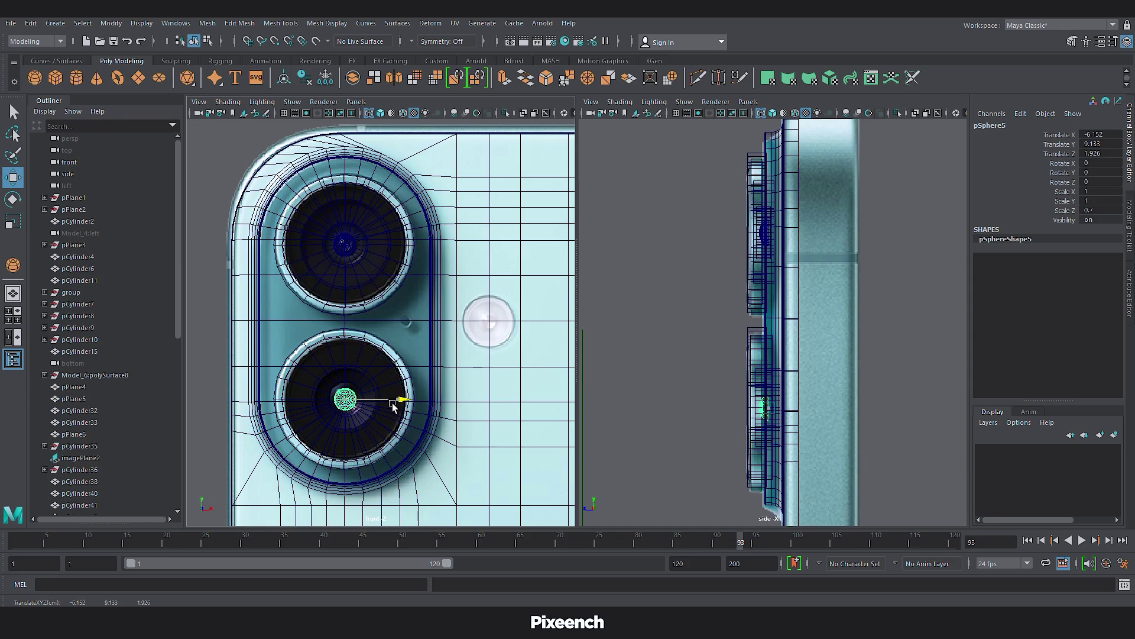
{"action": "key", "text": "r"}
{"action": "left_click_drag", "start_coordinate": [344, 404], "coordinate": [351, 412]}
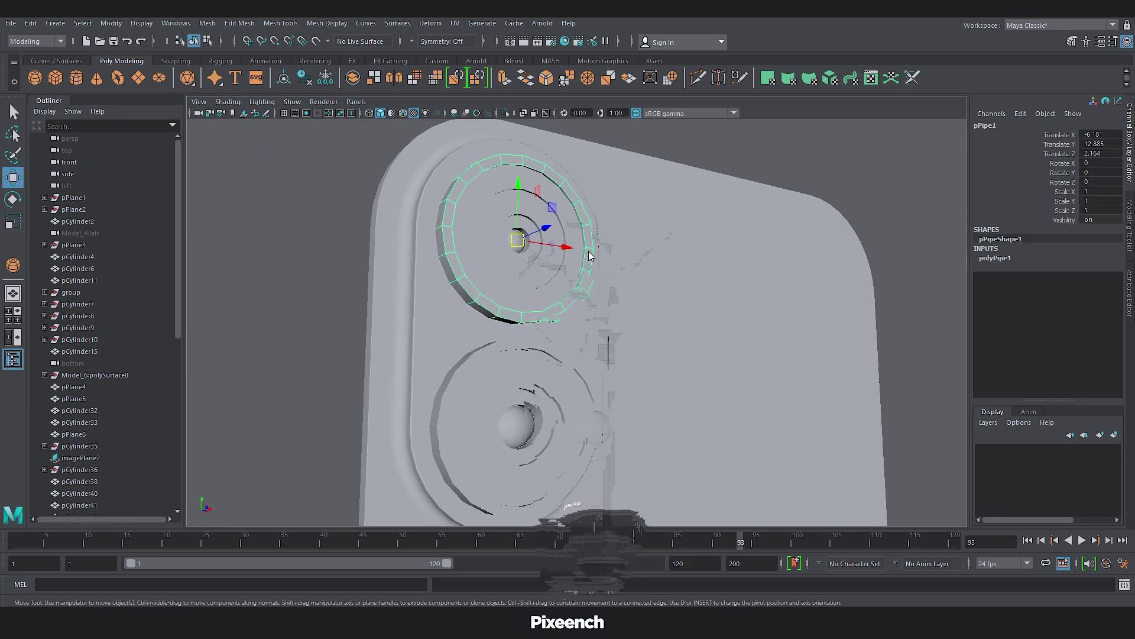
Bevel the front edges of the upper lens's outer pipe.
{"action": "left_click", "coordinate": [587, 248]}
{"action": "left_click", "coordinate": [580, 213]}
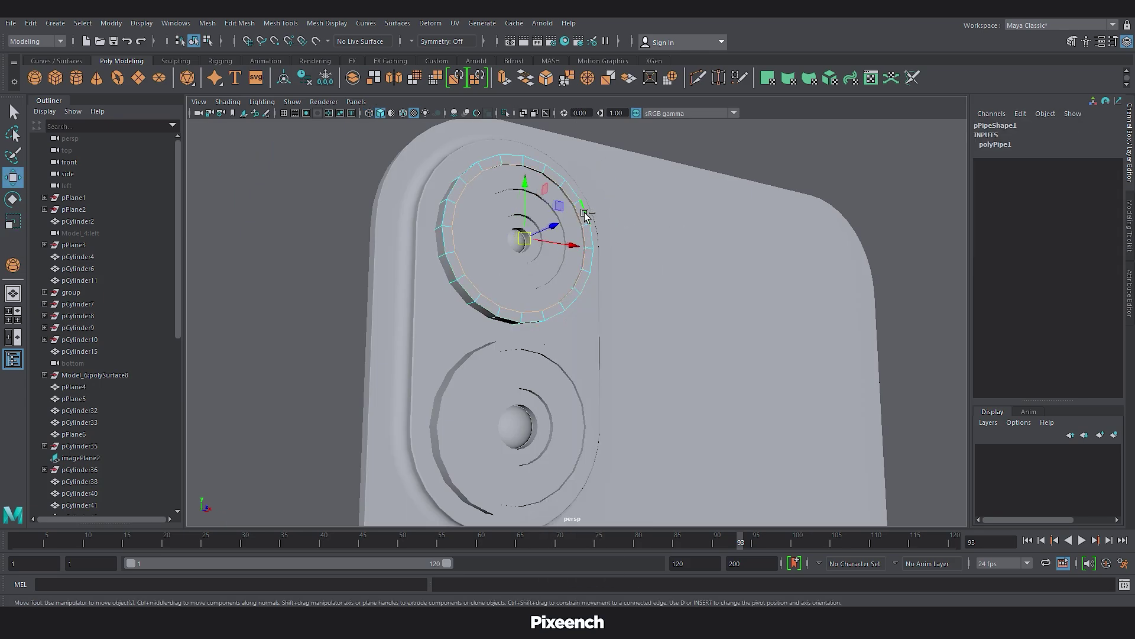
{"action": "left_click", "coordinate": [545, 80]}
Bevel the front edge loops of the smaller concentric pipes inside the upper lens.
{"action": "right_click_drag", "start_coordinate": [556, 180], "coordinate": [586, 170]}
{"action": "left_click", "coordinate": [547, 189]}
{"action": "double_click", "coordinate": [545, 199]}
{"action": "left_click", "coordinate": [545, 80]}
{"action": "left_click", "coordinate": [535, 209]}
{"action": "right_click_drag", "start_coordinate": [535, 210], "coordinate": [537, 176]}
{"action": "double_click", "coordinate": [530, 191]}
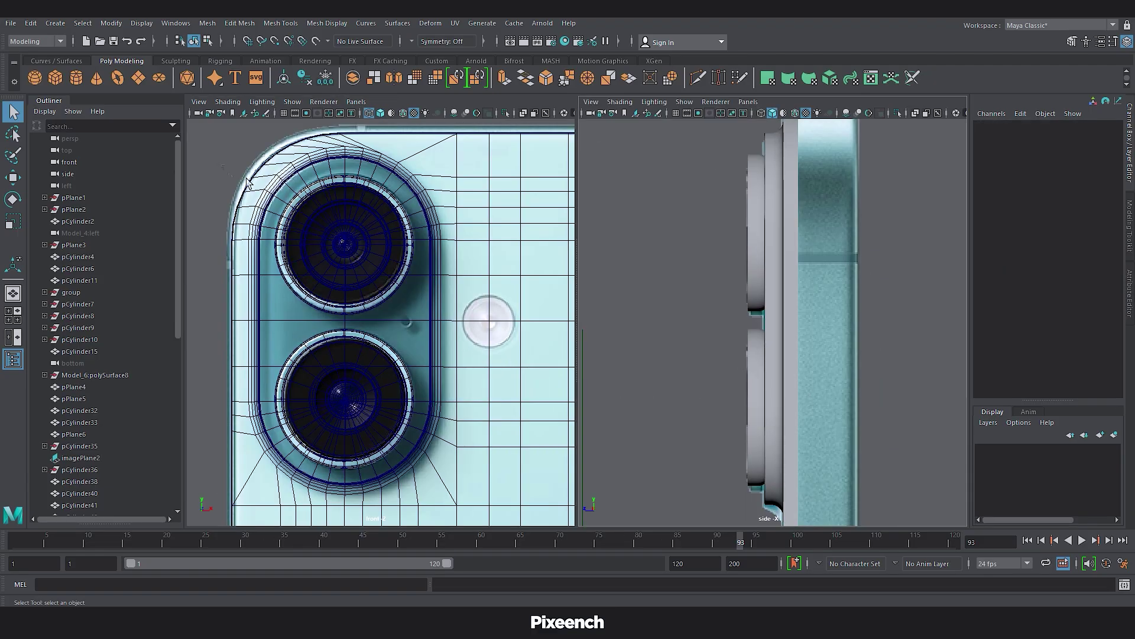
Create a cylinder centred over the upper lens and delete its side and rear faces, keeping only the flat front disc.
{"action": "left_click", "coordinate": [76, 77]}
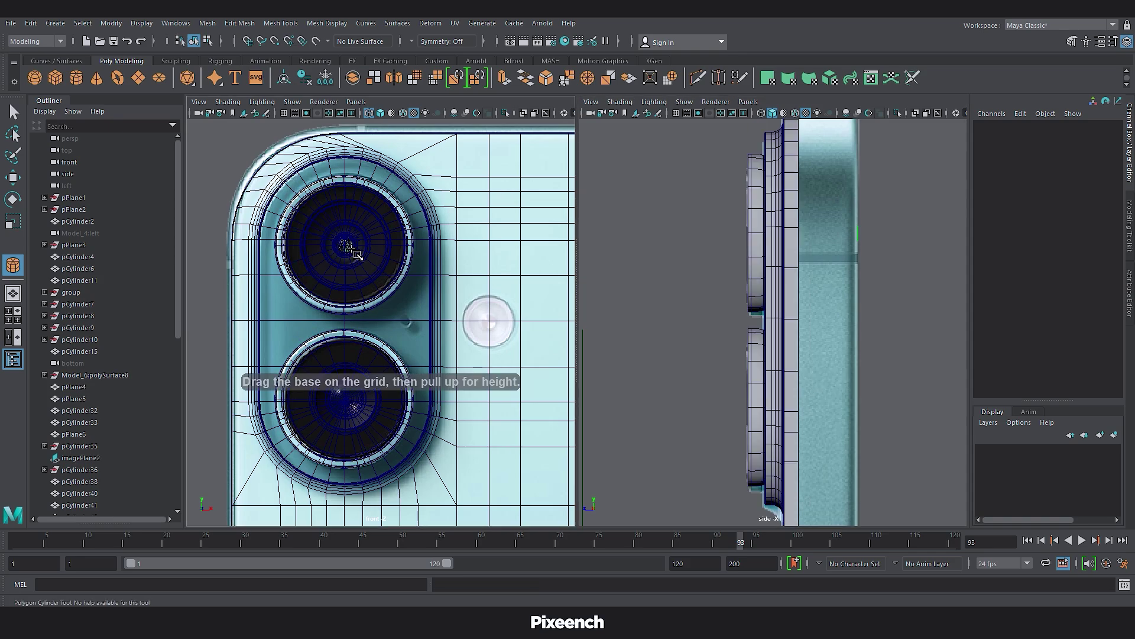
{"action": "left_click_drag", "start_coordinate": [345, 244], "coordinate": [394, 293]}
{"action": "left_click_drag", "start_coordinate": [859, 208], "coordinate": [667, 237]}
{"action": "key", "text": "w"}
{"action": "right_click_drag", "start_coordinate": [712, 171], "coordinate": [712, 202]}
{"action": "left_click_drag", "start_coordinate": [734, 136], "coordinate": [711, 303]}
{"action": "key", "text": "Delete"}
Move the disc to the front of the upper lens and duplicate it down onto the lower lens as a second cover.
{"action": "left_click", "coordinate": [697, 229]}
{"action": "left_click_drag", "start_coordinate": [648, 234], "coordinate": [660, 236]}
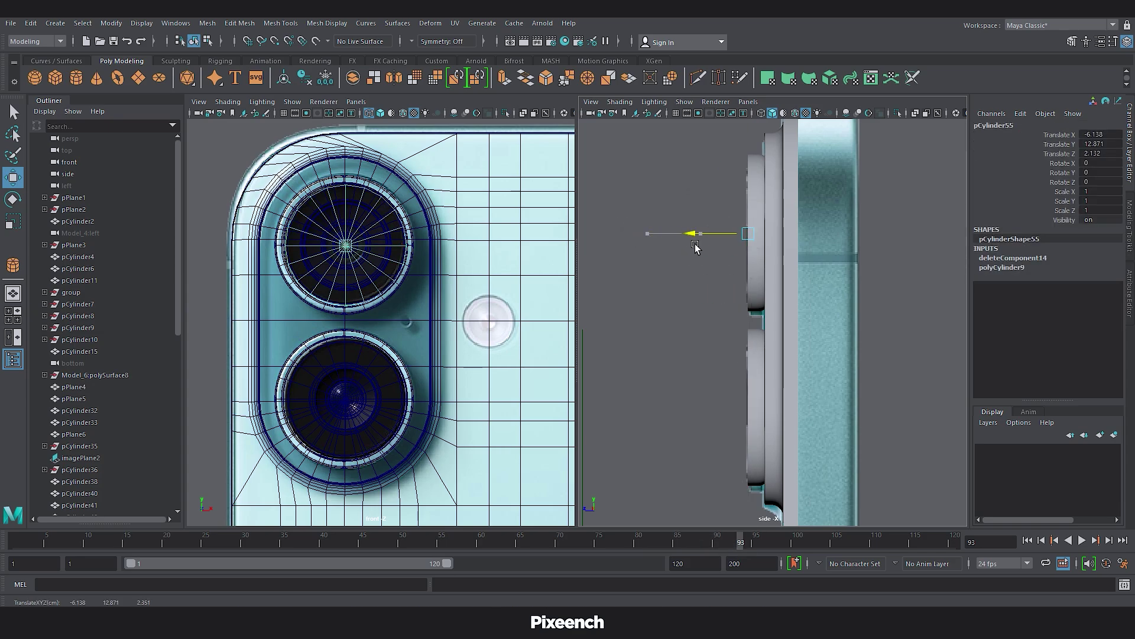
{"action": "key", "text": "ctrl+d"}
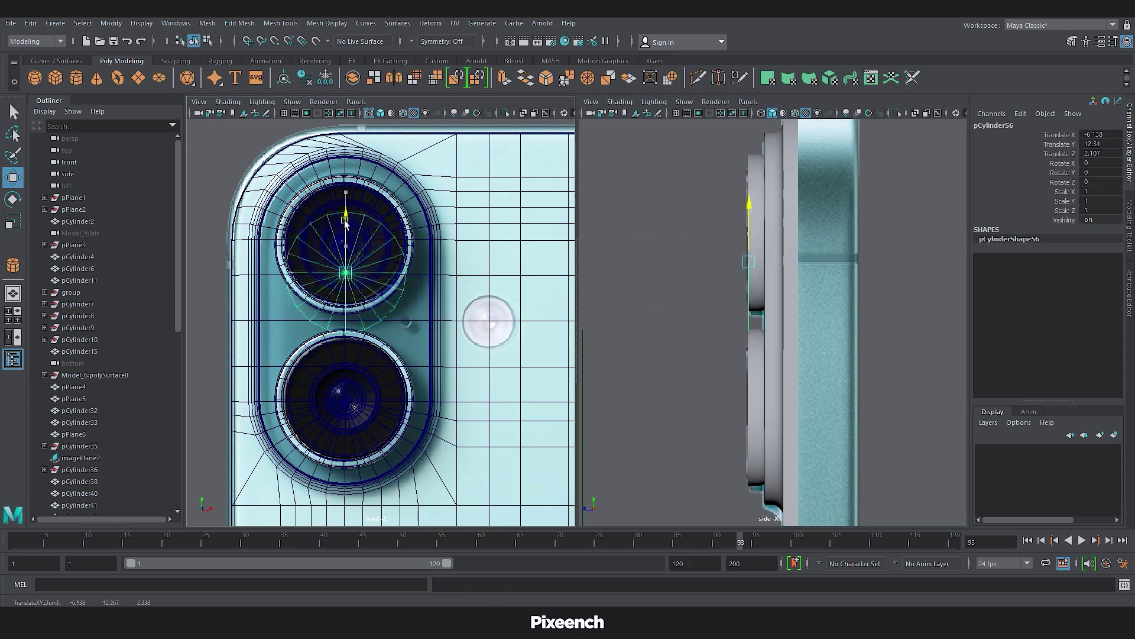
{"action": "left_click_drag", "start_coordinate": [346, 190], "coordinate": [346, 339]}
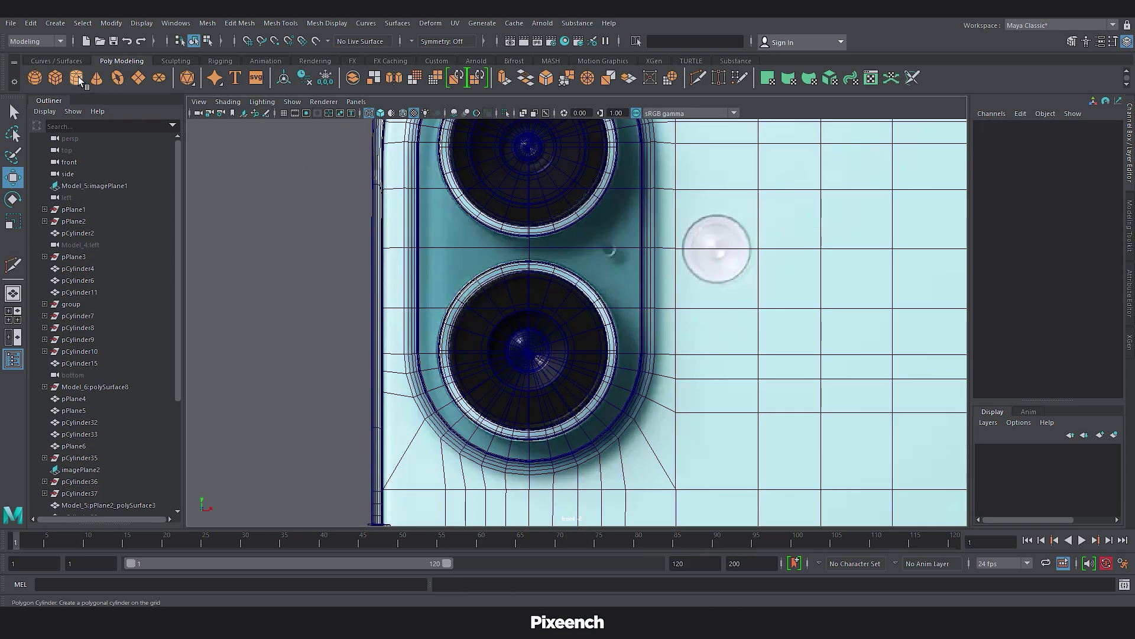
Create an eight-sided cylinder over the flash, radius about 0.62 and height about 0.31, and move a duplicate clear of the phone's side.
{"action": "left_click", "coordinate": [76, 78]}
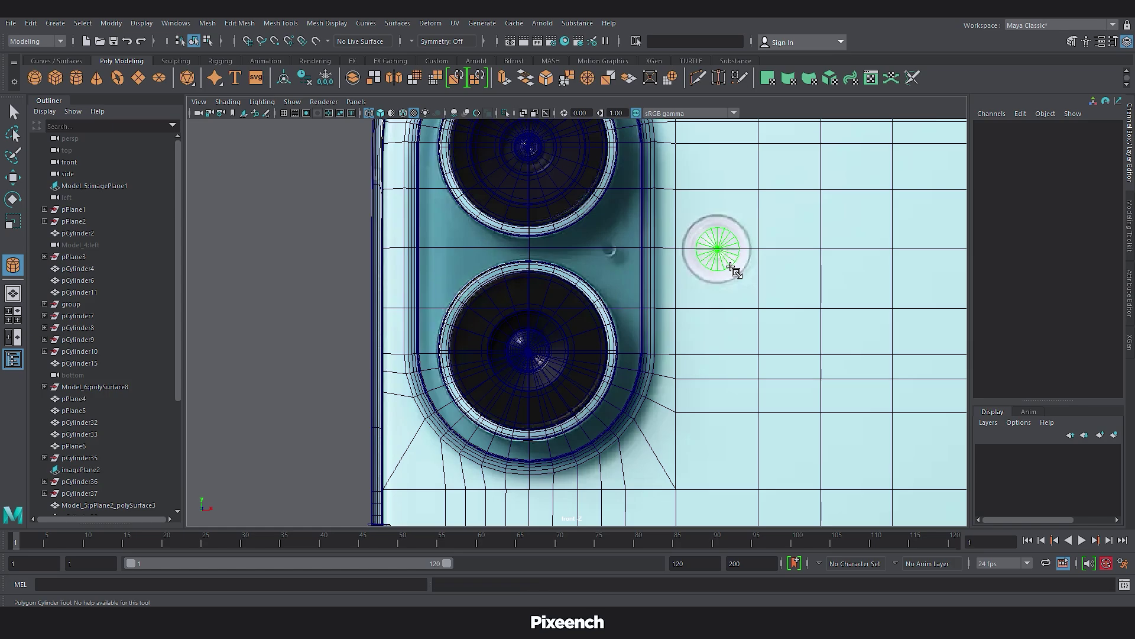
{"action": "left_click_drag", "start_coordinate": [735, 276], "coordinate": [735, 278]}
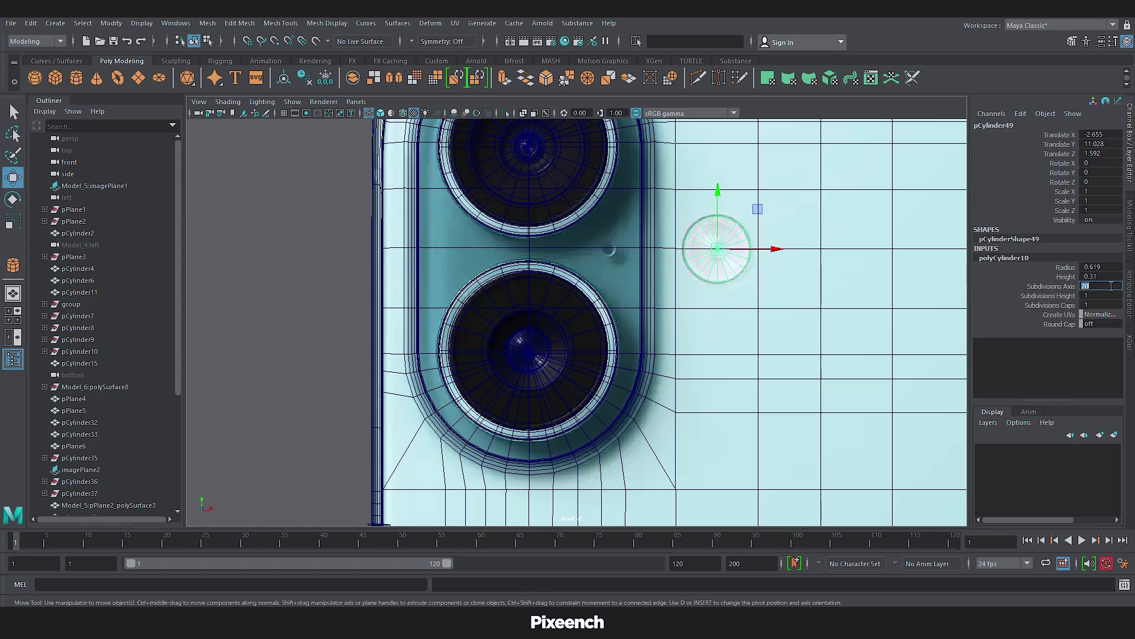
{"action": "key", "text": "Return"}
{"action": "key", "text": "ctrl+d"}
{"action": "left_click_drag", "start_coordinate": [768, 249], "coordinate": [367, 249]}
Subtract the octagonal cylinder at the flash from the back panel with a Boolean Difference.
{"action": "mouse_move", "coordinate": [757, 191]}
{"action": "left_mouse_down"}
{"action": "mouse_move", "coordinate": [740, 232]}
{"action": "mouse_move", "coordinate": [742, 201]}
{"action": "left_mouse_up"}
{"action": "key", "text": "space"}
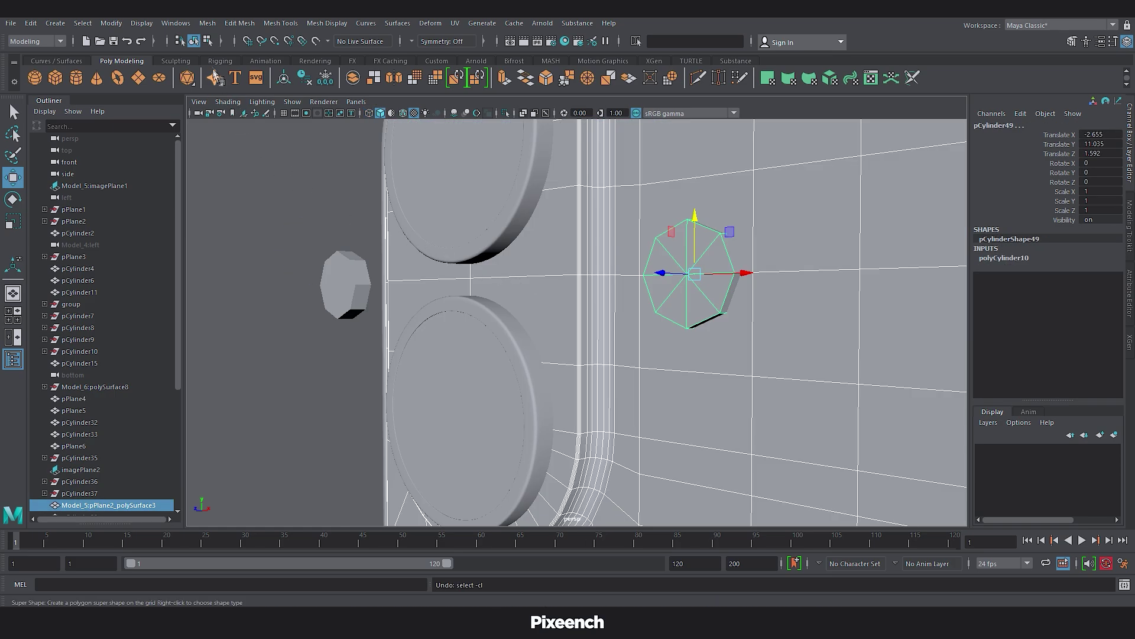
{"action": "left_click", "coordinate": [207, 24]}
{"action": "mouse_move", "coordinate": [232, 56]}
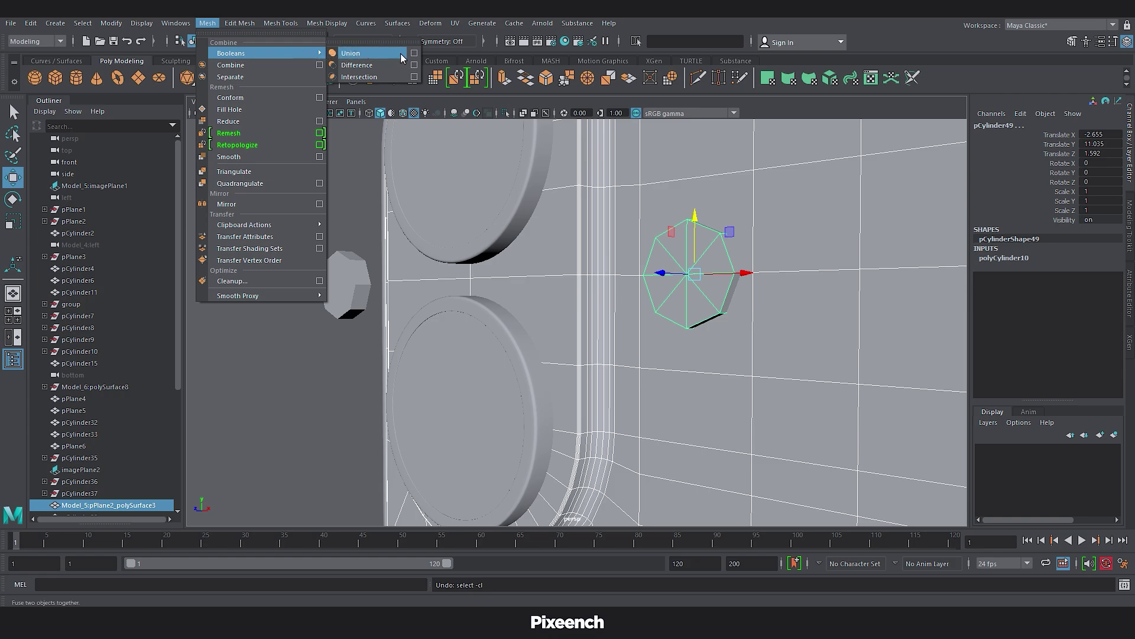
{"action": "left_click", "coordinate": [384, 65]}
Cut edges with Multi-Cut from the octagonal flash recess's corners to the surrounding panel grid.
{"action": "left_click_drag", "start_coordinate": [737, 319], "coordinate": [780, 302], "text": "alt"}
{"action": "middle_click_drag", "start_coordinate": [780, 303], "coordinate": [695, 371], "text": "alt"}
{"action": "scroll", "coordinate": [695, 372], "scroll_direction": "up", "scroll_amount": 4}
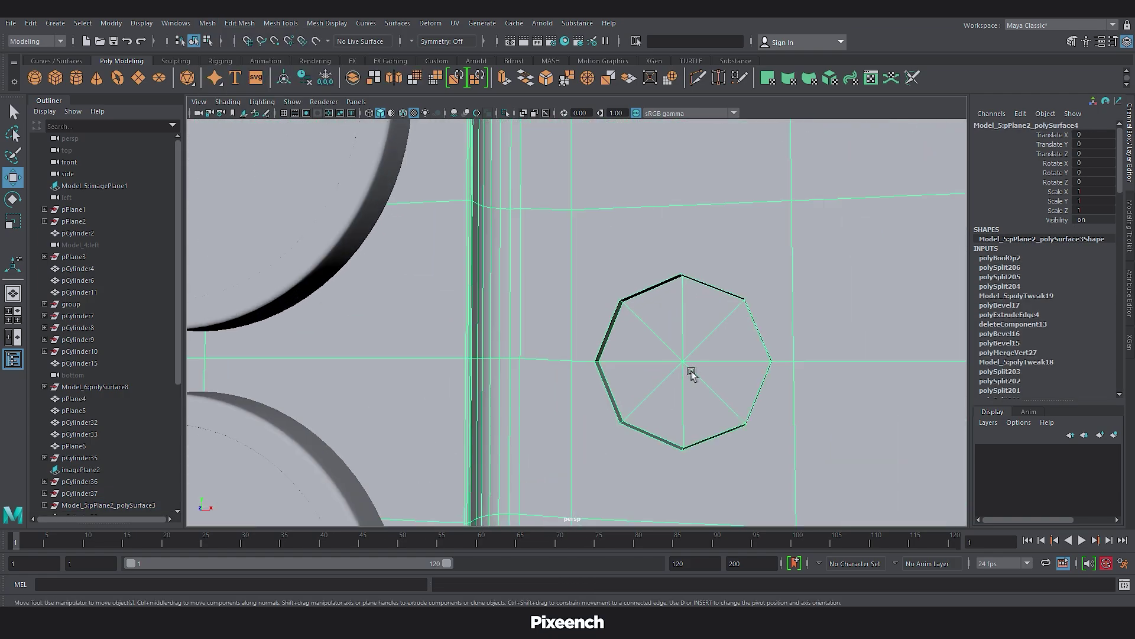
{"action": "left_click_drag", "start_coordinate": [695, 372], "coordinate": [710, 334], "text": "alt"}
{"action": "left_click", "coordinate": [698, 76]}
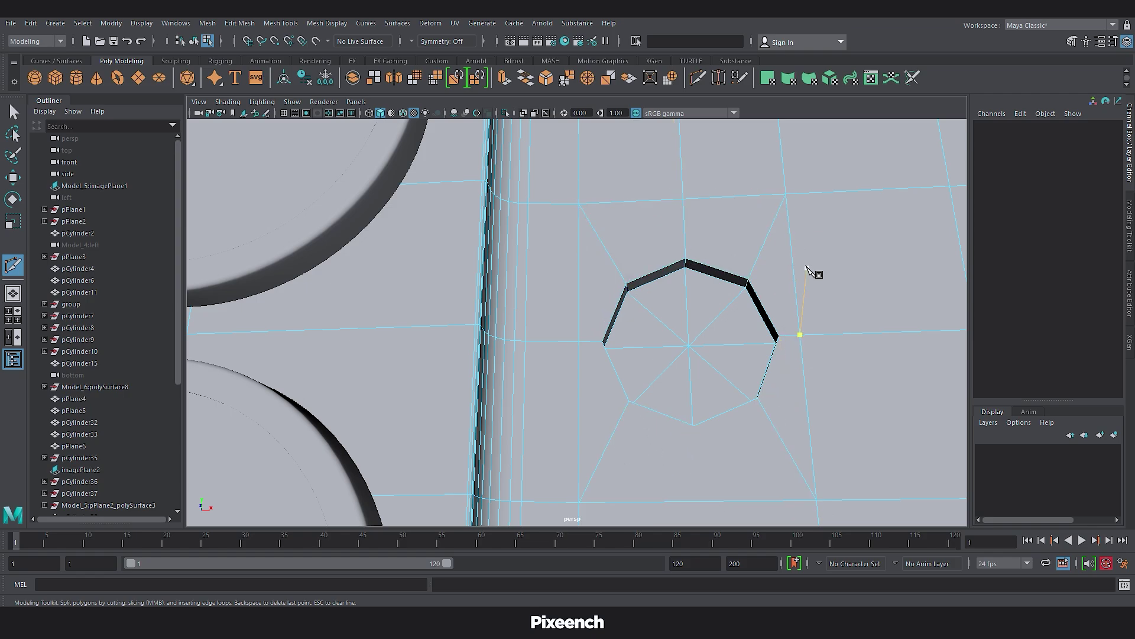
{"action": "key", "text": "Escape"}
{"action": "right_click_drag", "start_coordinate": [758, 439], "coordinate": [707, 441], "text": "alt"}
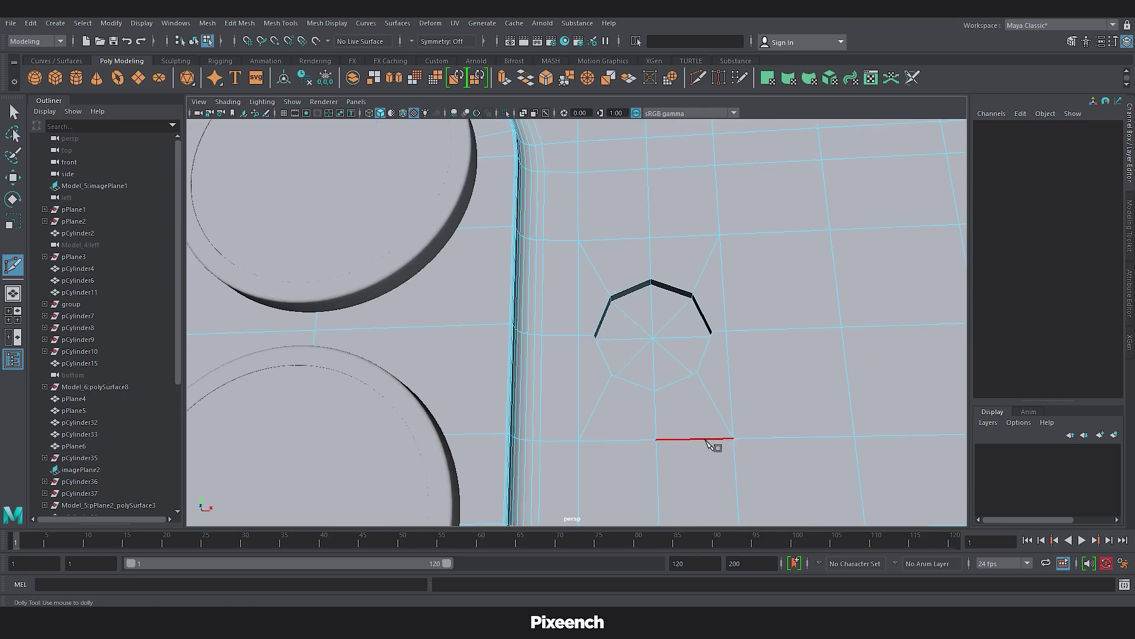
{"action": "mouse_move", "coordinate": [708, 440]}
{"action": "left_mouse_down", "text": "alt"}
{"action": "mouse_move", "coordinate": [707, 459]}
{"action": "mouse_move", "coordinate": [725, 434]}
{"action": "left_mouse_up", "text": "alt"}
Bevel the rim edge loop of the octagonal flash recess with 2 segments.
{"action": "key", "text": "r"}
{"action": "double_click", "coordinate": [712, 315]}
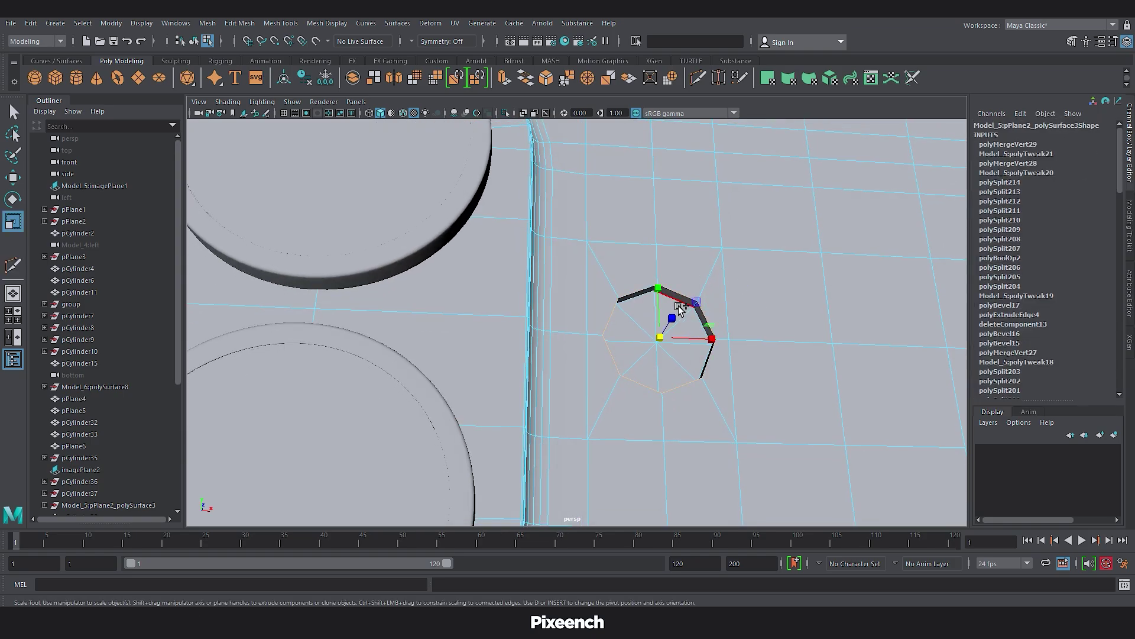
{"action": "double_click", "coordinate": [547, 78]}
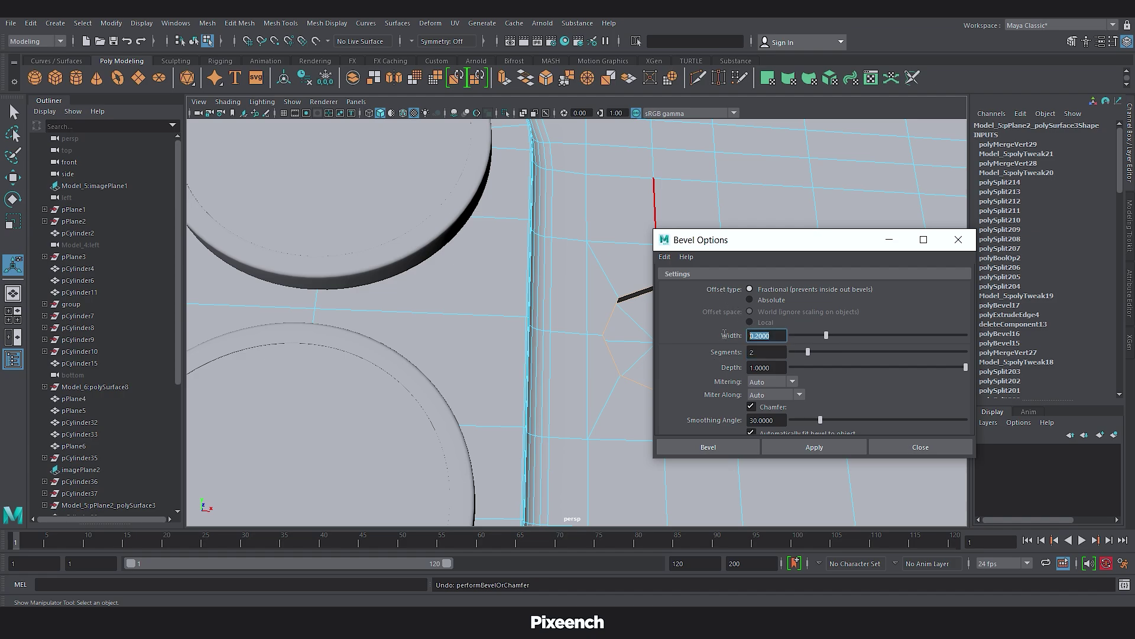
{"action": "left_click", "coordinate": [920, 447]}
{"action": "right_click", "coordinate": [664, 297]}
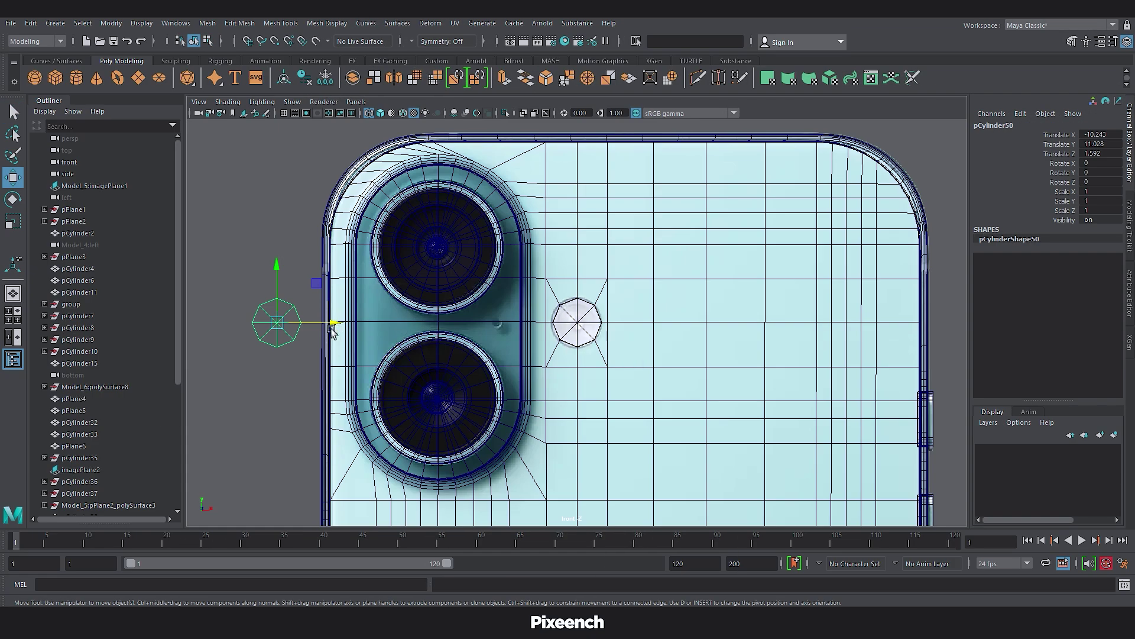
Move the spare octagonal cylinder back over the flash recess and inset its front faces twice with Extrude.
{"action": "left_click_drag", "start_coordinate": [332, 326], "coordinate": [633, 329]}
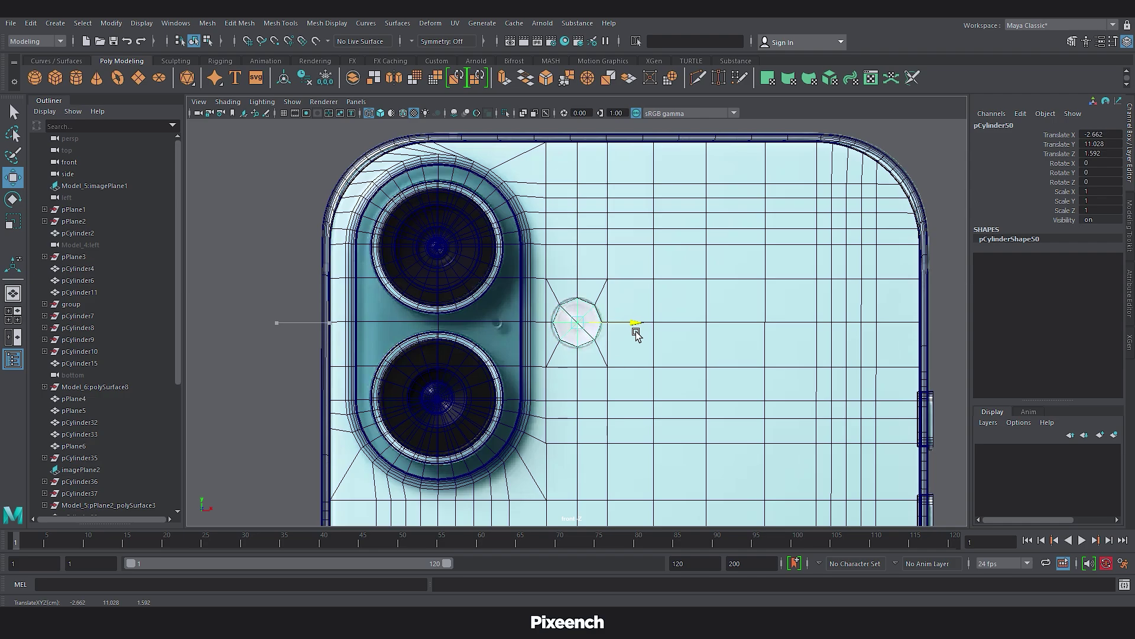
{"action": "scroll", "coordinate": [630, 324], "scroll_direction": "up", "scroll_amount": 6}
{"action": "right_click_drag", "start_coordinate": [644, 254], "coordinate": [644, 287]}
{"action": "left_click", "coordinate": [619, 362]}
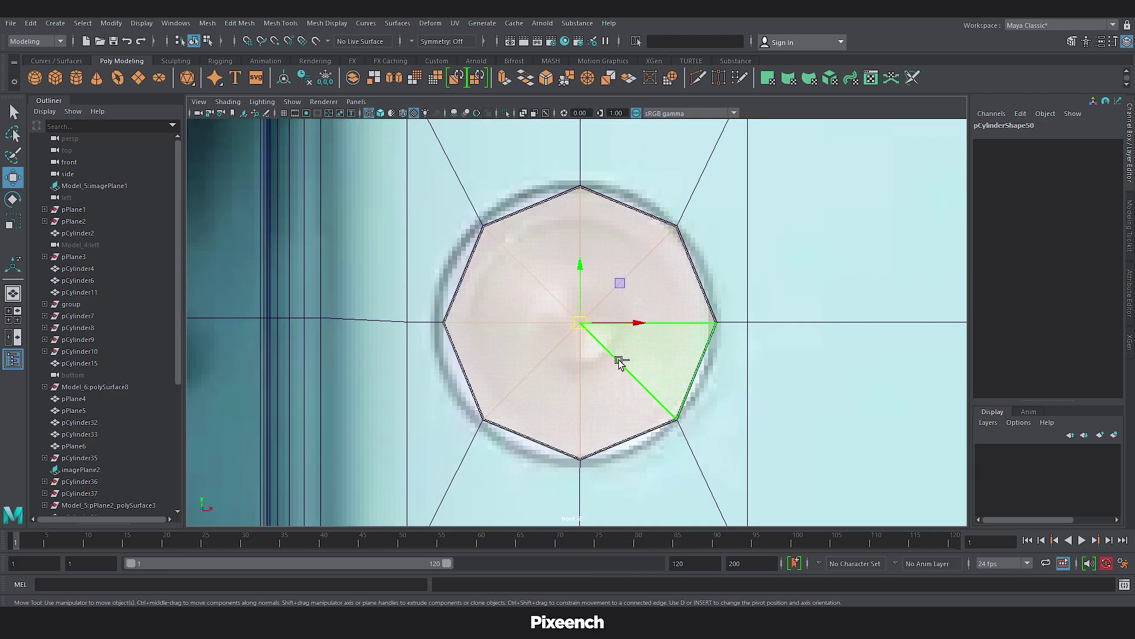
{"action": "key", "text": "ctrl+e"}
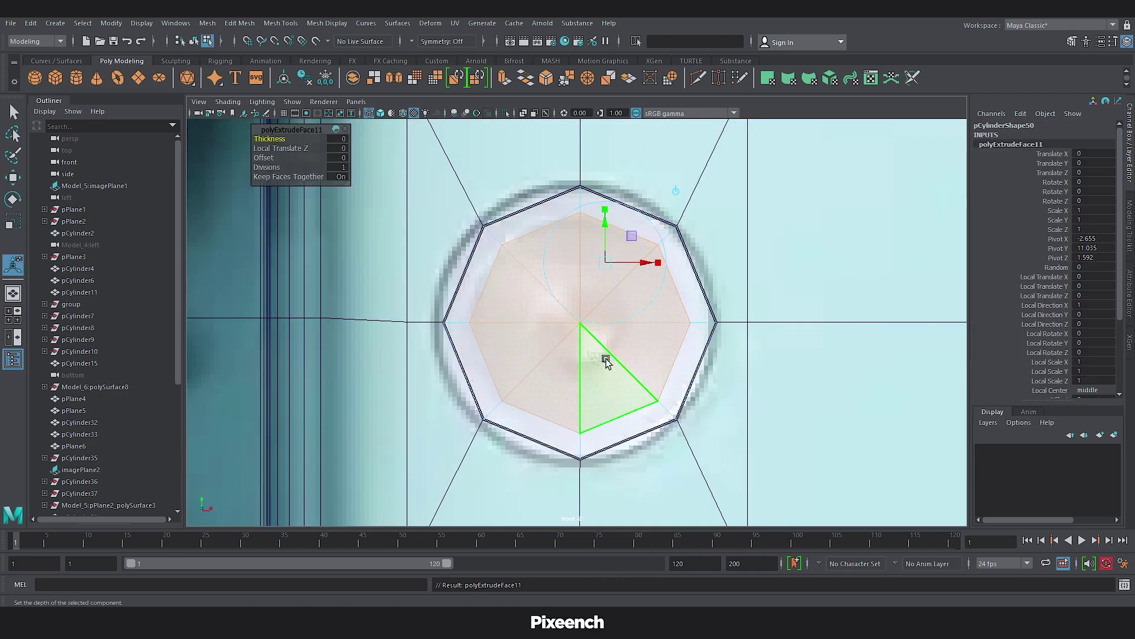
{"action": "left_click_drag", "start_coordinate": [580, 323], "coordinate": [509, 335]}
Extrude the ring of faces between the flash cylinder's two insets in depth and bevel the resulting edges.
{"action": "left_click", "coordinate": [801, 304]}
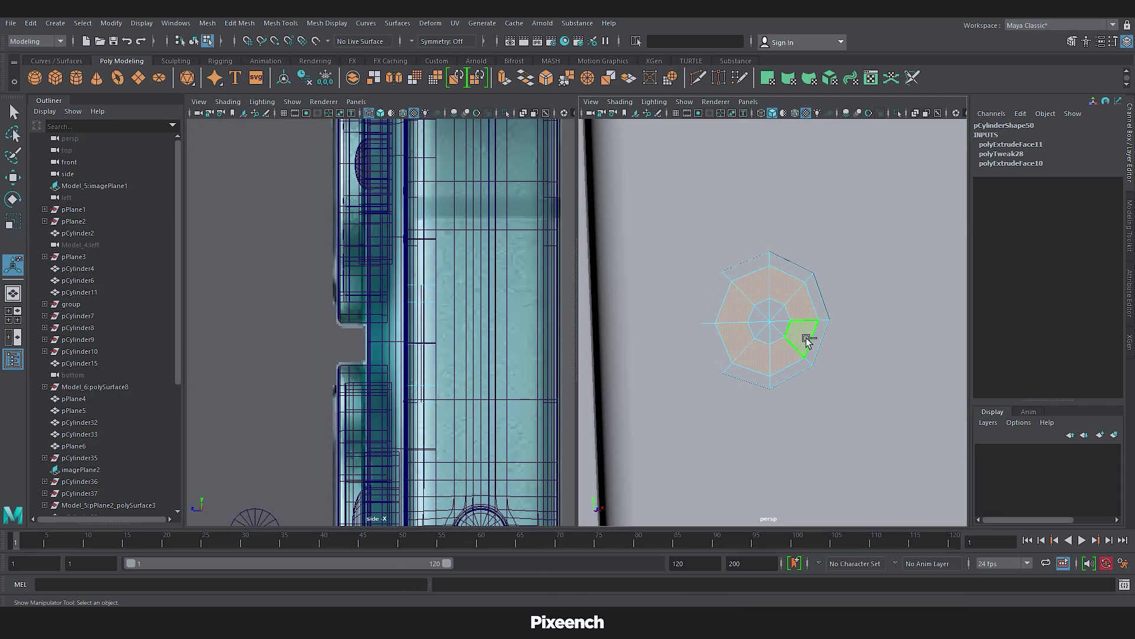
{"action": "key", "text": "w"}
{"action": "right_click_drag", "start_coordinate": [801, 296], "coordinate": [800, 276], "text": "shift"}
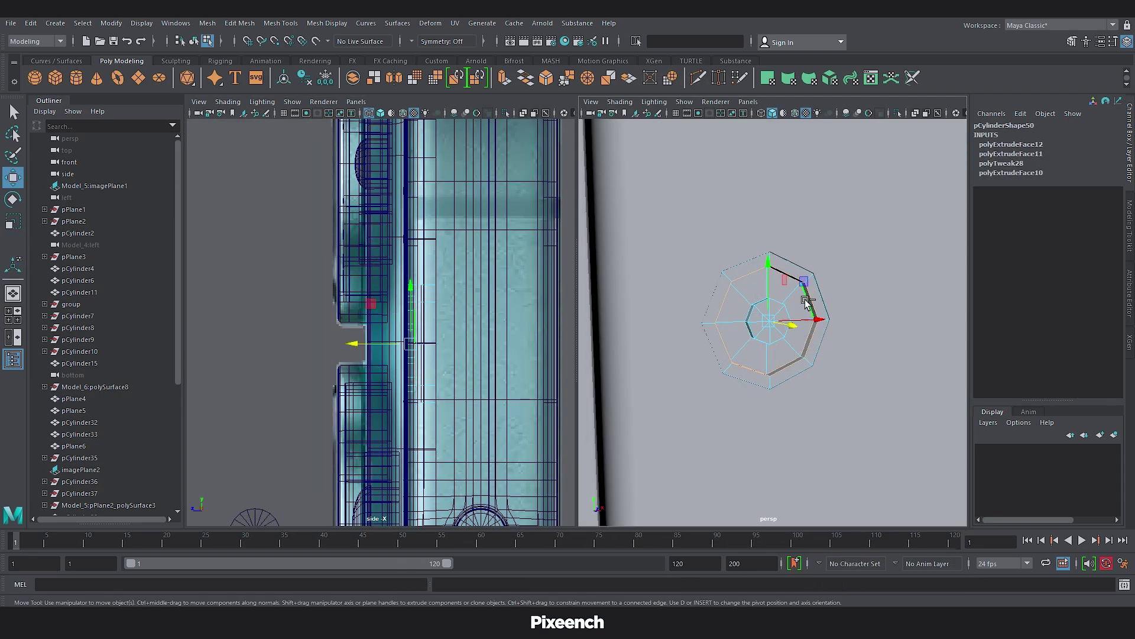
{"action": "left_click", "coordinate": [545, 83]}
Return the flash cylinder to object mode and turn on smooth mesh preview for the flash area.
{"action": "right_click_drag", "start_coordinate": [789, 301], "coordinate": [834, 287]}
{"action": "key", "text": "q"}
{"action": "key", "text": "3"}
{"action": "left_click", "coordinate": [835, 287]}
{"action": "key", "text": "3"}
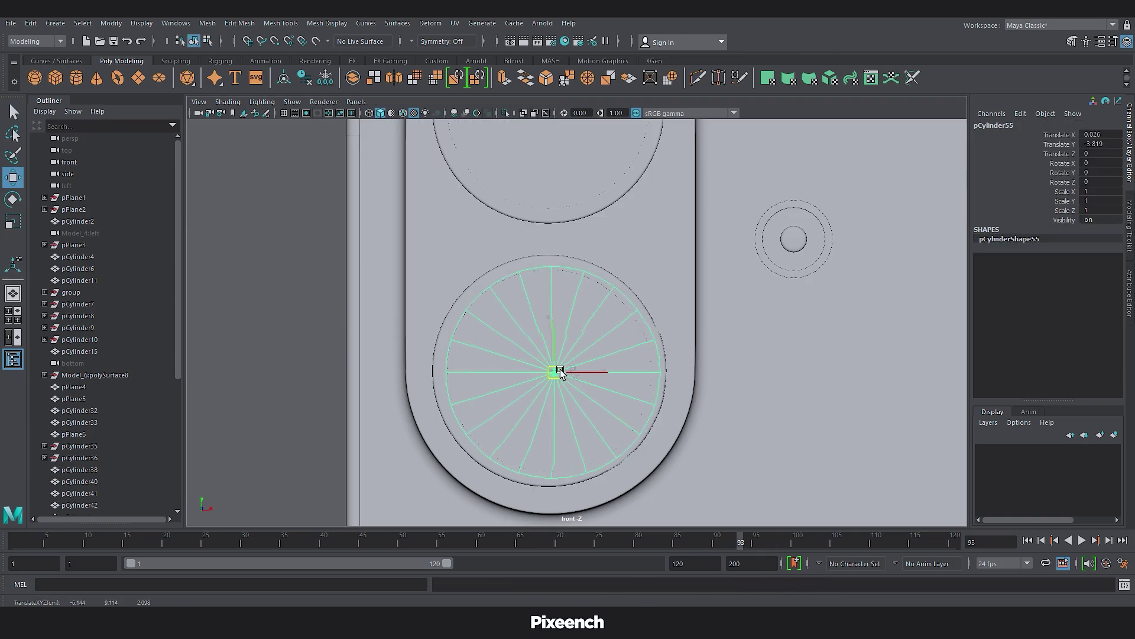
Move the selected flat disc from the lower lens's centre onto the flash.
{"action": "left_click_drag", "start_coordinate": [560, 373], "coordinate": [805, 242]}
{"action": "key", "text": "4"}
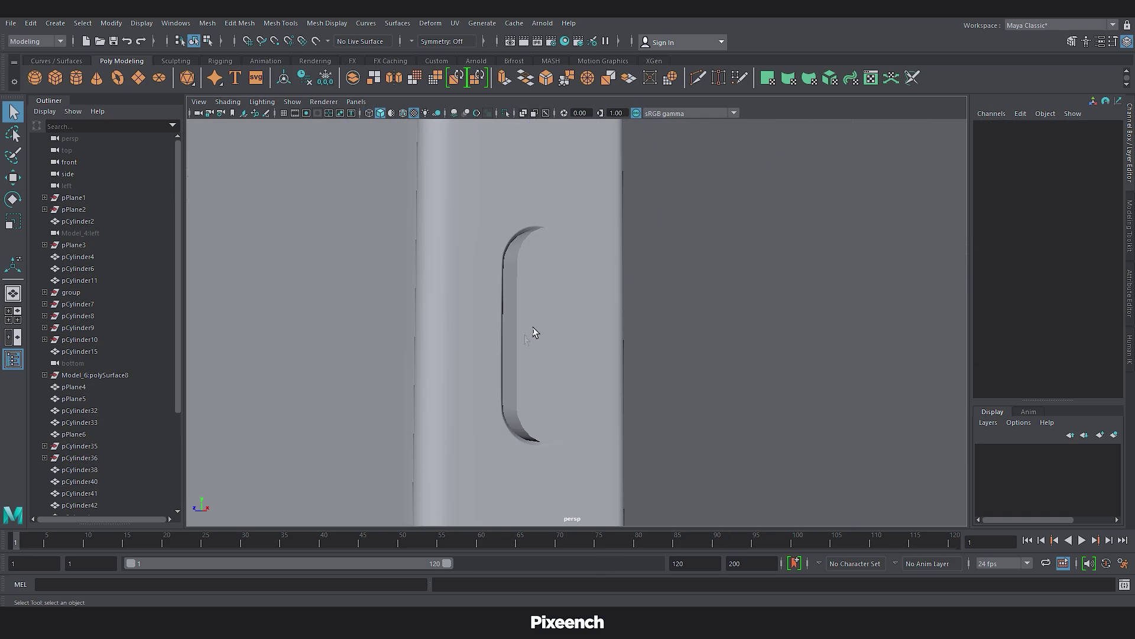
Bevel the outer rim edges of the pill-shaped piece in the slot on the phone's side.
{"action": "left_click", "coordinate": [525, 270]}
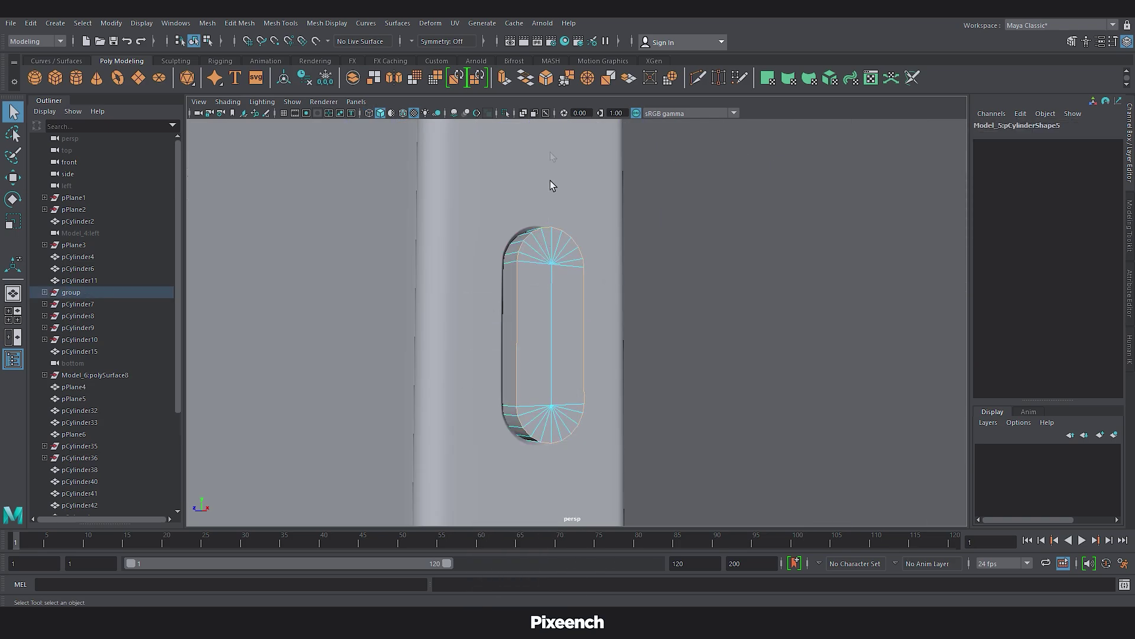
{"action": "double_click", "coordinate": [546, 77]}
{"action": "left_click", "coordinate": [788, 341]}
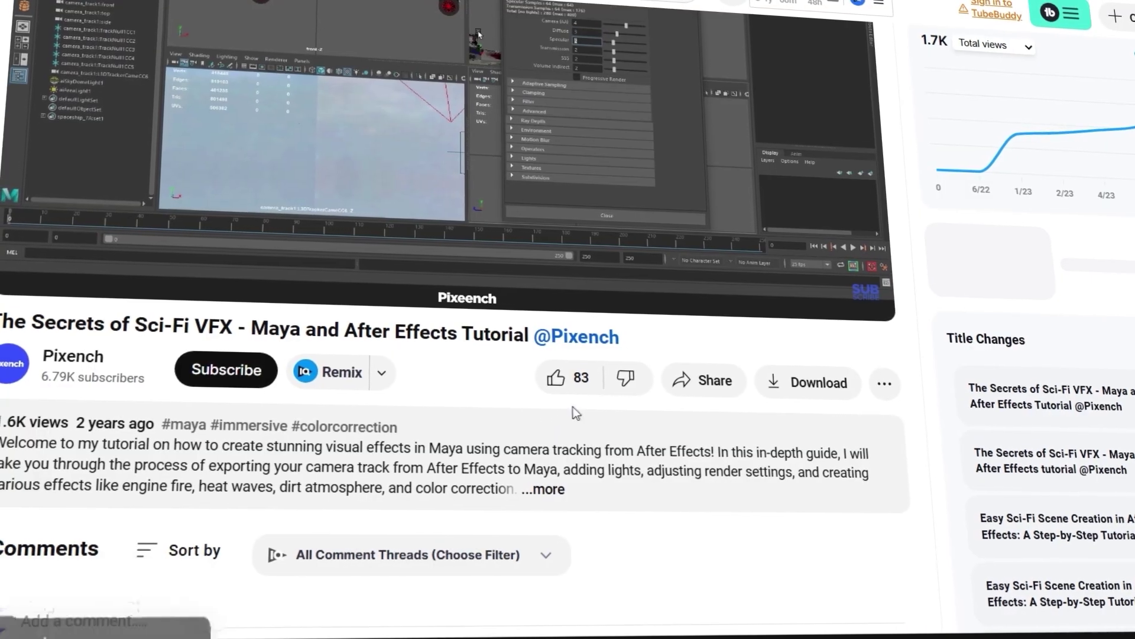
{"action": "left_click", "coordinate": [585, 382]}
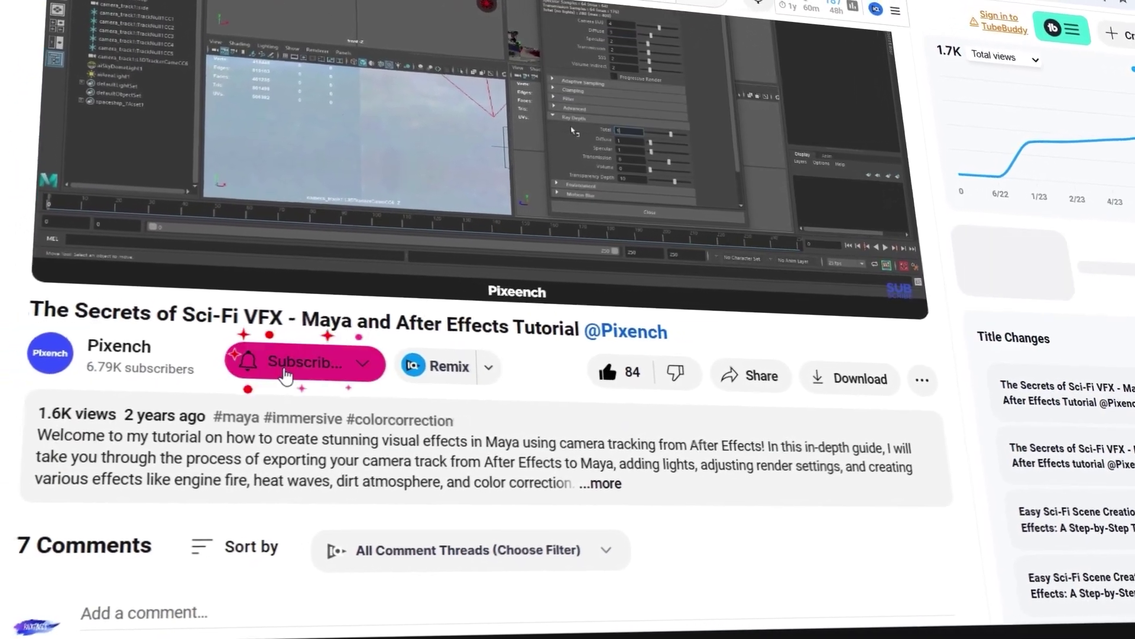